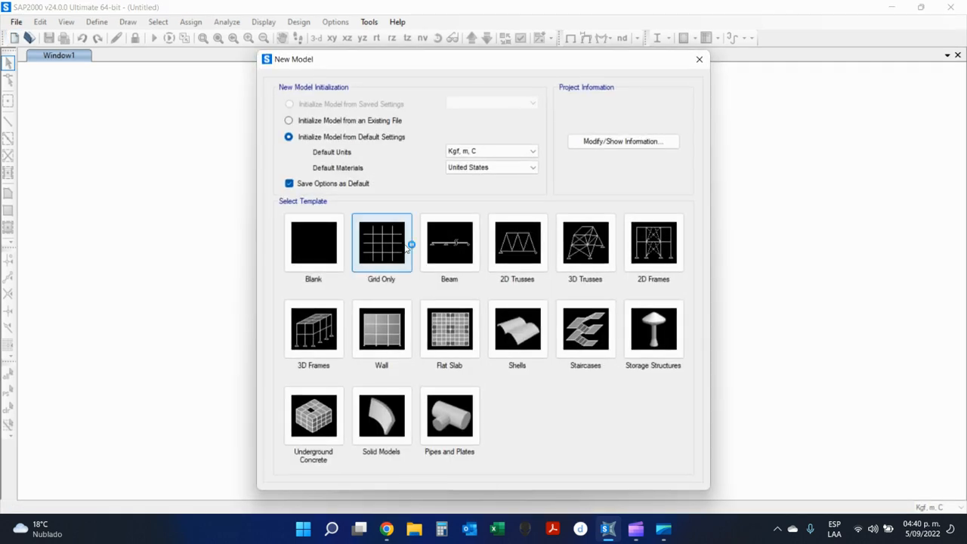
# Create a grid-only model with 4 X, 4 Y and 2 Z grid lines, spaced 6, 6 and 3 m respectively
pyautogui.click(407, 247)
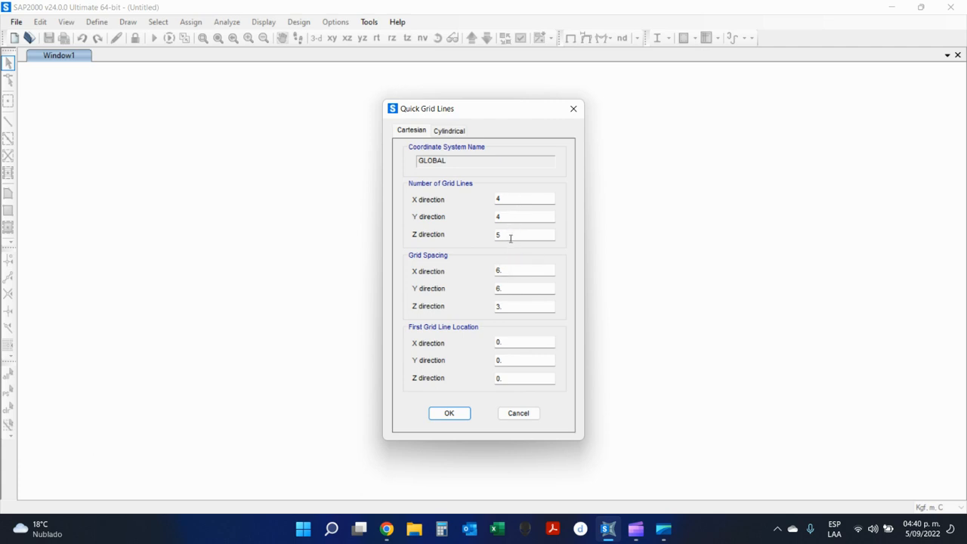
pyautogui.moveTo(511, 237); pyautogui.dragTo(474, 242)
pyautogui.click(510, 271)
pyautogui.click(518, 289)
pyautogui.click(501, 200)
pyautogui.click(516, 217)
pyautogui.click(523, 234)
pyautogui.click(529, 273)
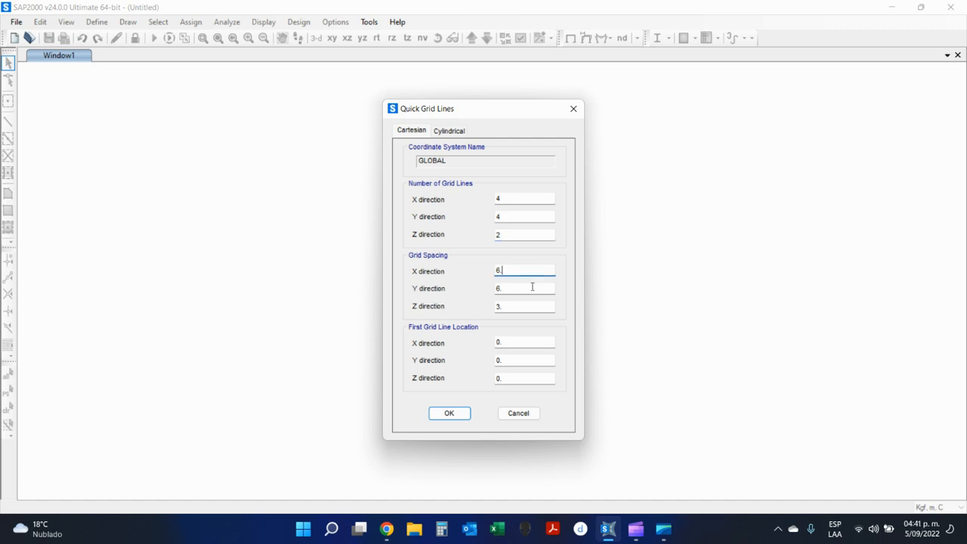
pyautogui.click(531, 288)
pyautogui.click(529, 307)
pyautogui.click(452, 413)
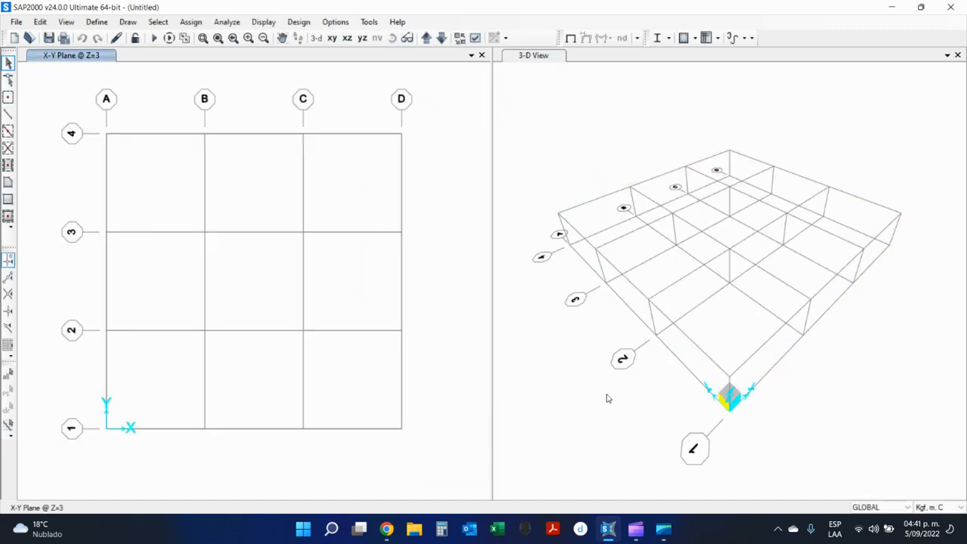
# Add a United States rebar material using standard ASTM A615, Grade 60
pyautogui.keyDown('shift'); pyautogui.moveTo(607, 394); pyautogui.dragTo(633, 398, button='middle'); pyautogui.keyUp('shift')
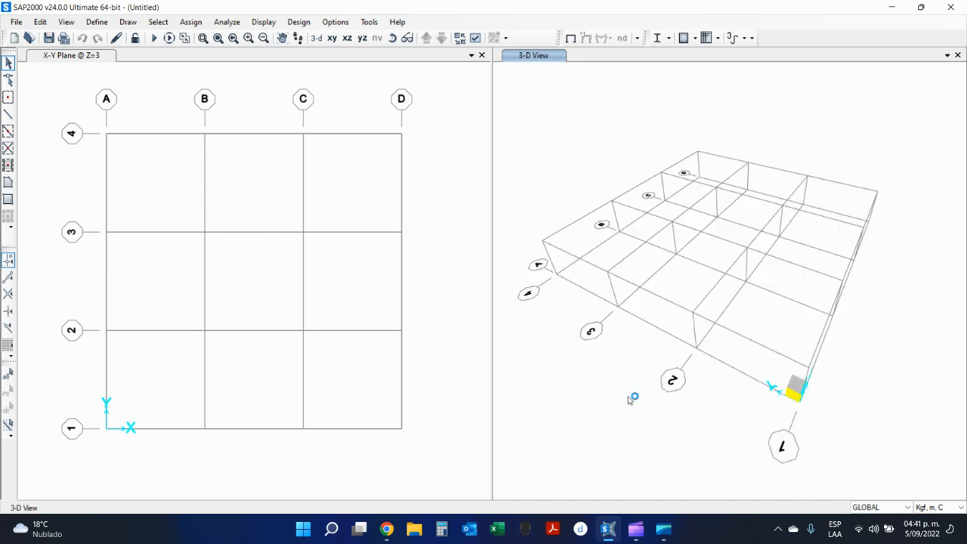
pyautogui.click(97, 21)
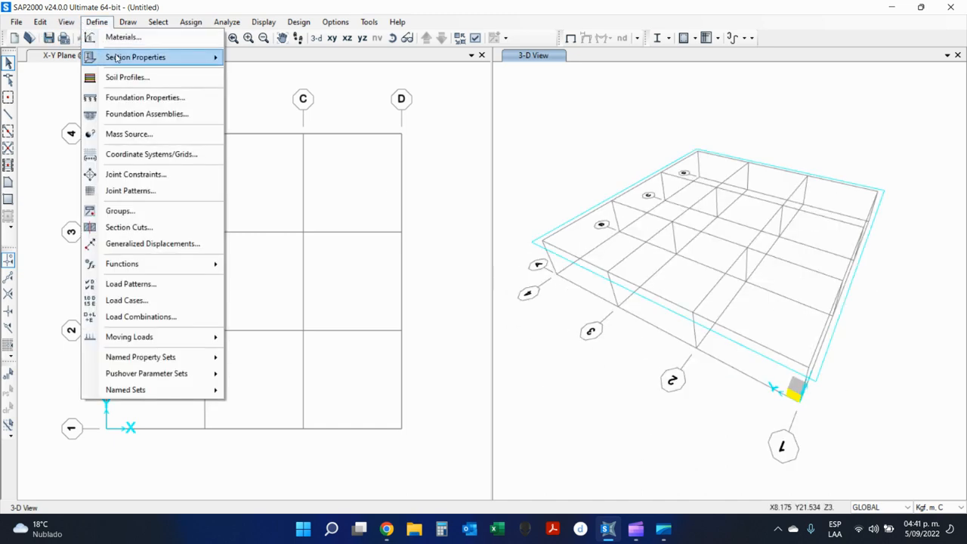
pyautogui.click(121, 36)
pyautogui.click(556, 221)
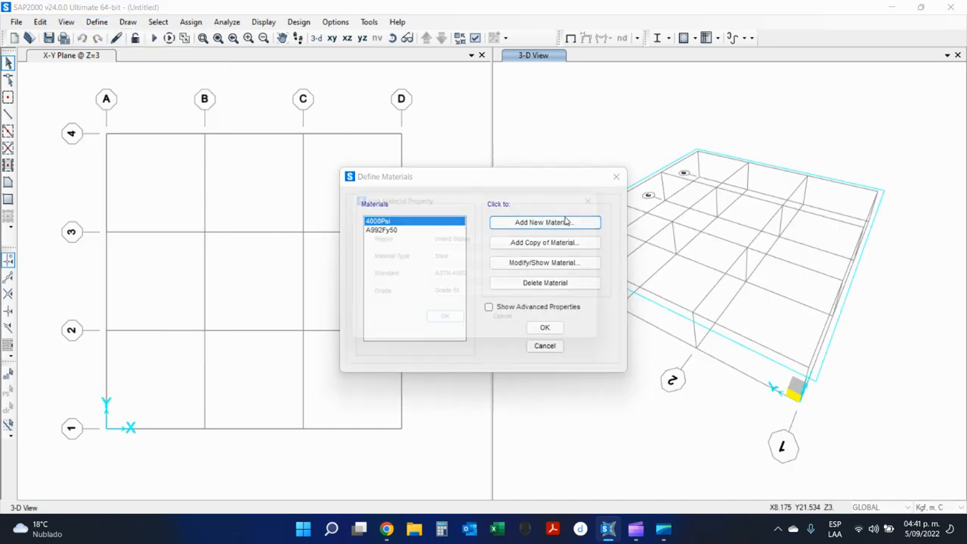
pyautogui.click(517, 259)
pyautogui.click(520, 306)
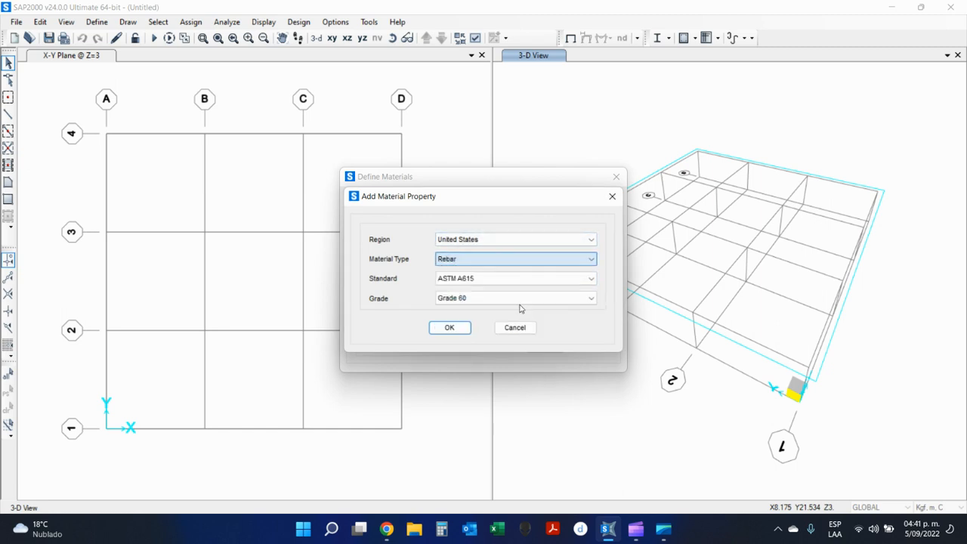
pyautogui.click(450, 327)
# Add a second ASTM A615 rebar material with Grade 40 and save the material definitions
pyautogui.click(555, 223)
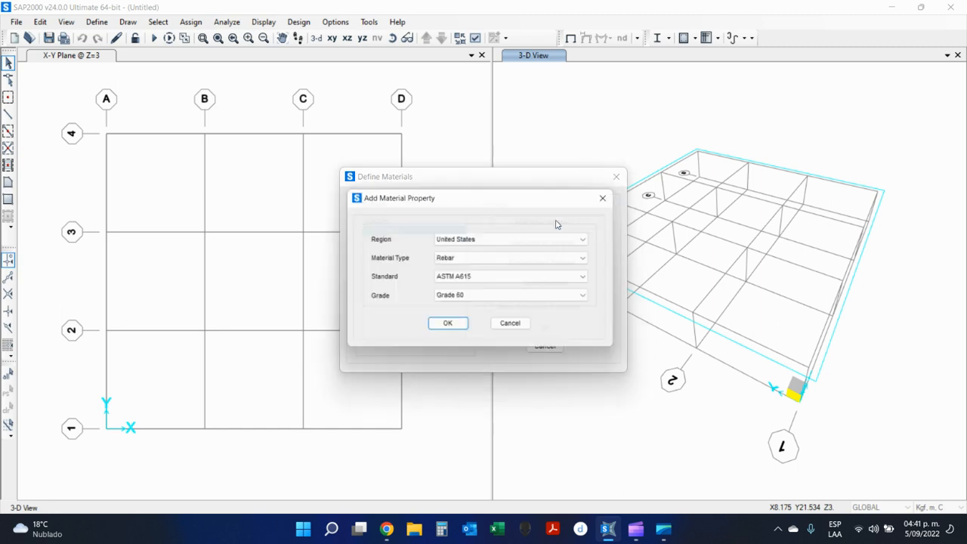
pyautogui.click(495, 300)
pyautogui.click(495, 311)
pyautogui.click(451, 328)
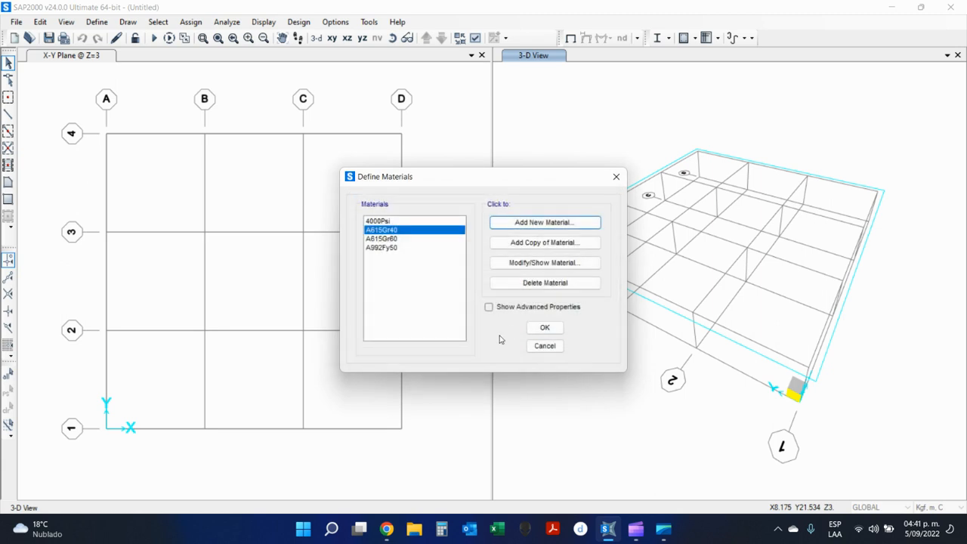
pyautogui.click(542, 327)
# Create a new shell area section and name it "Losa 15cm"
pyautogui.click(123, 65)
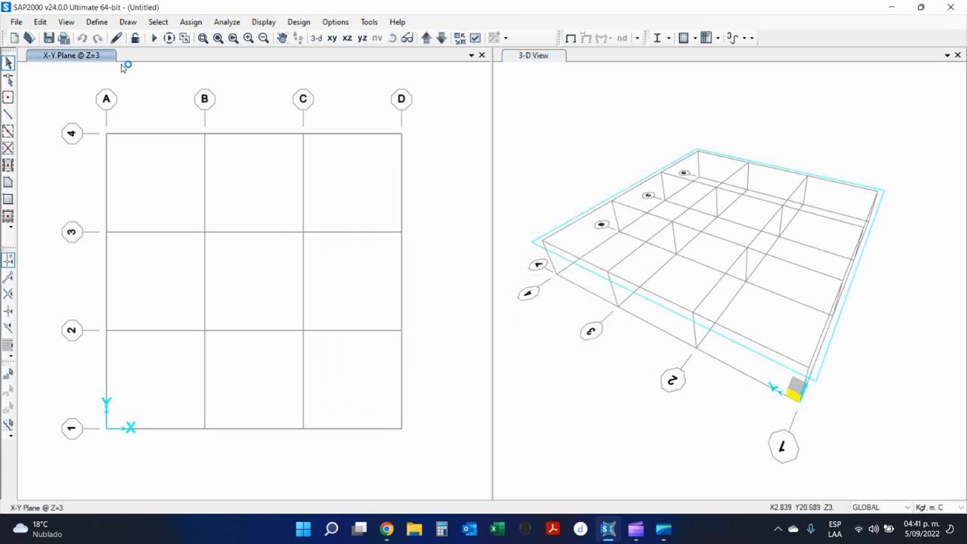
pyautogui.click(98, 23)
pyautogui.moveTo(123, 56)
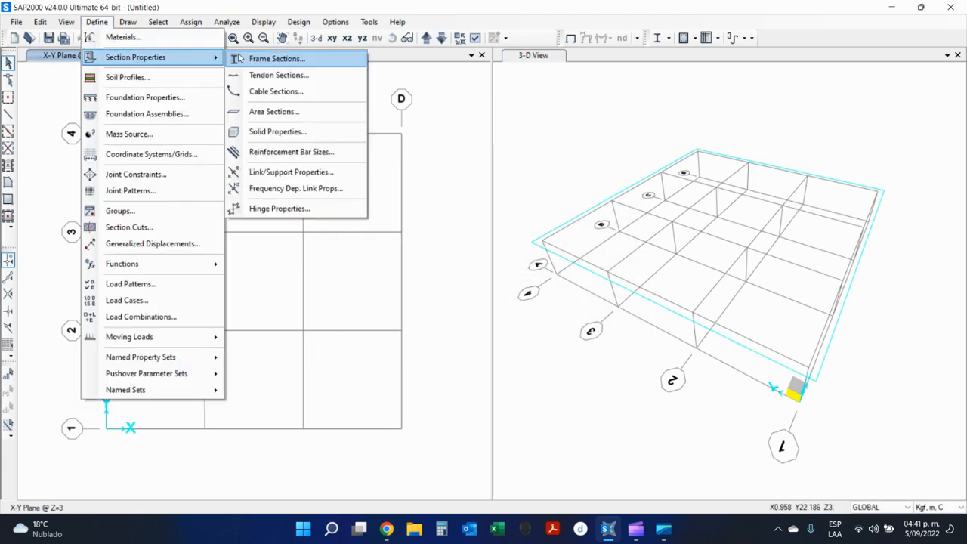
pyautogui.click(275, 112)
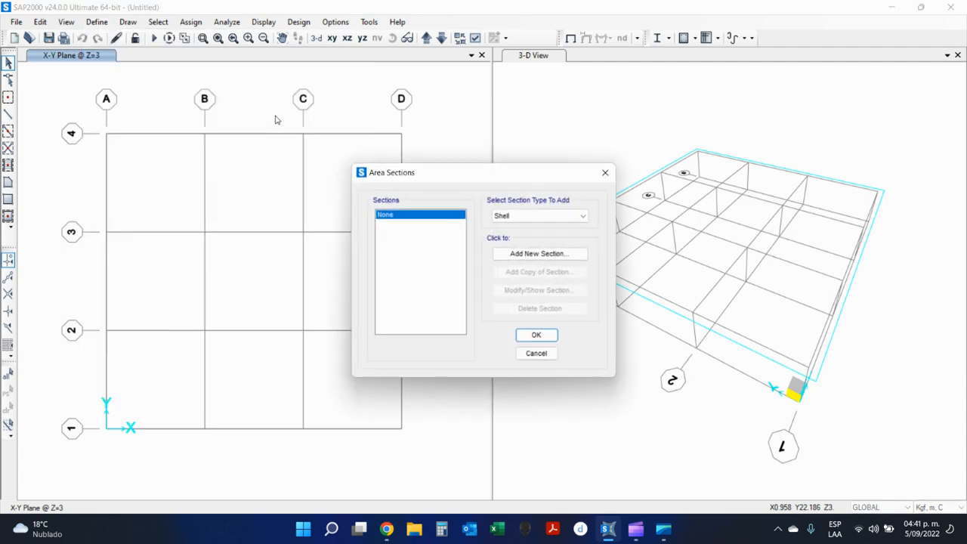
pyautogui.click(525, 253)
pyautogui.doubleClick(477, 165)
pyautogui.write('Losa')
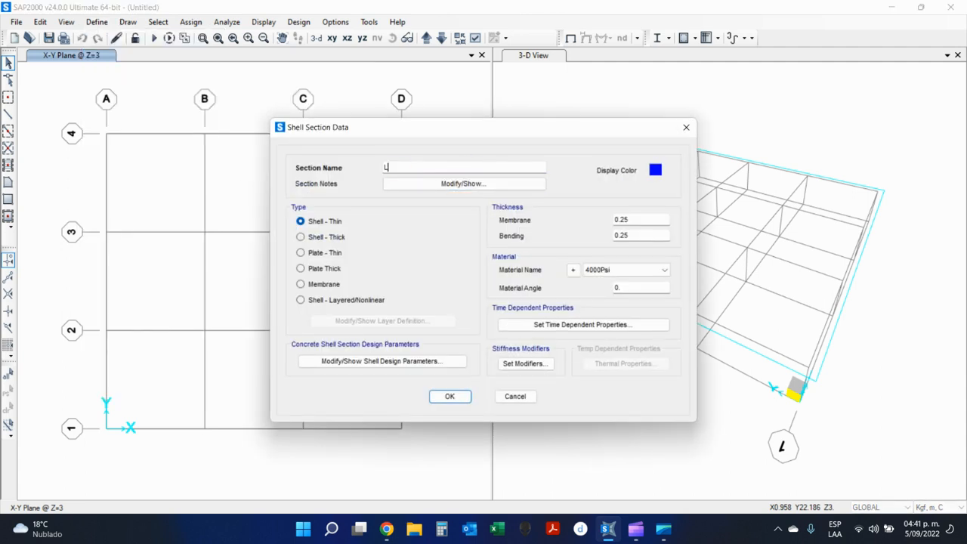
pyautogui.press('BackSpace')
pyautogui.press('BackSpace')
pyautogui.press('BackSpace')
pyautogui.write('osa 15cm')
# Set both the membrane and bending thickness of the slab section to 0.15 m
pyautogui.doubleClick(637, 218)
pyautogui.write('0.15')
pyautogui.press('Tab')
pyautogui.write('.015')
# Assign a rebar material and a one-layer, mid-section rebar layout to the slab's design parameters, and save the area section
pyautogui.click(414, 363)
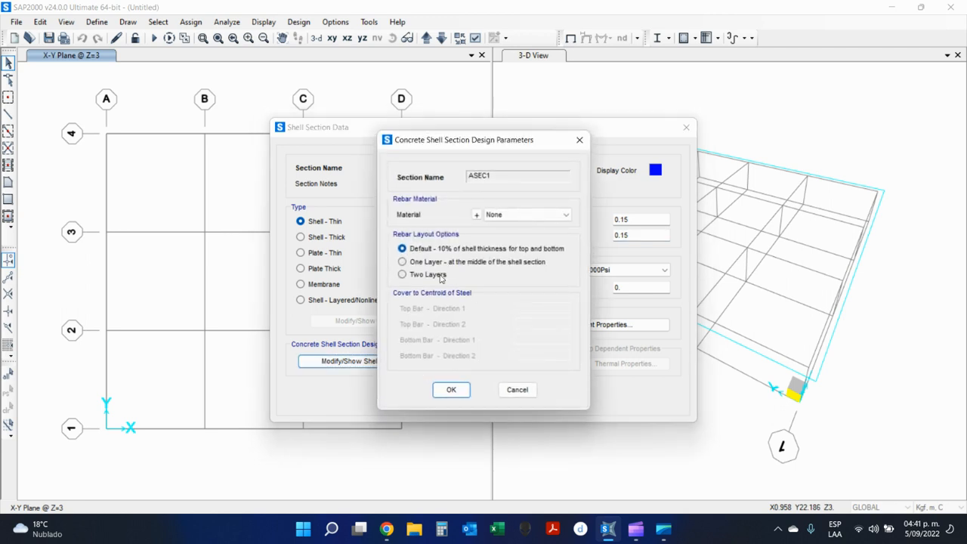
pyautogui.click(444, 275)
pyautogui.click(450, 264)
pyautogui.click(520, 218)
pyautogui.click(528, 235)
pyautogui.click(451, 389)
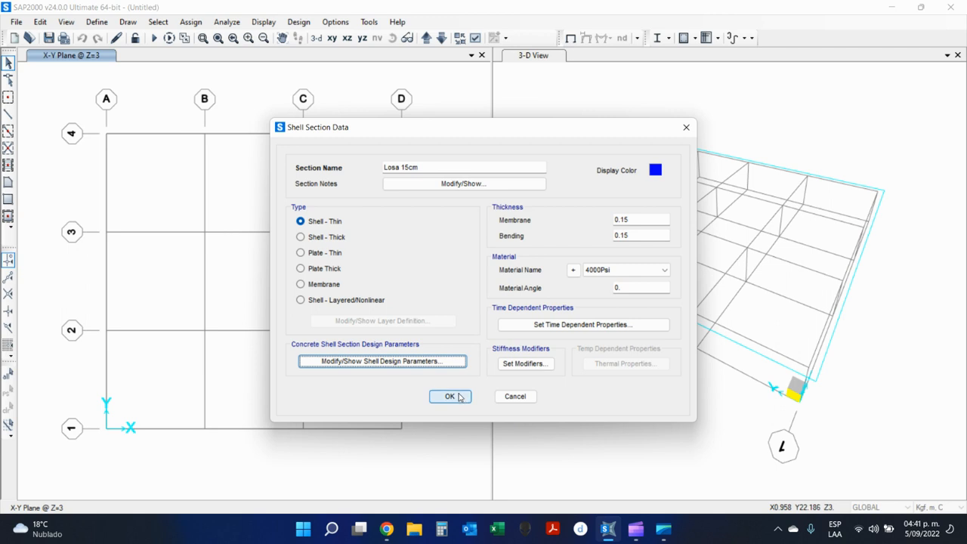
pyautogui.click(459, 396)
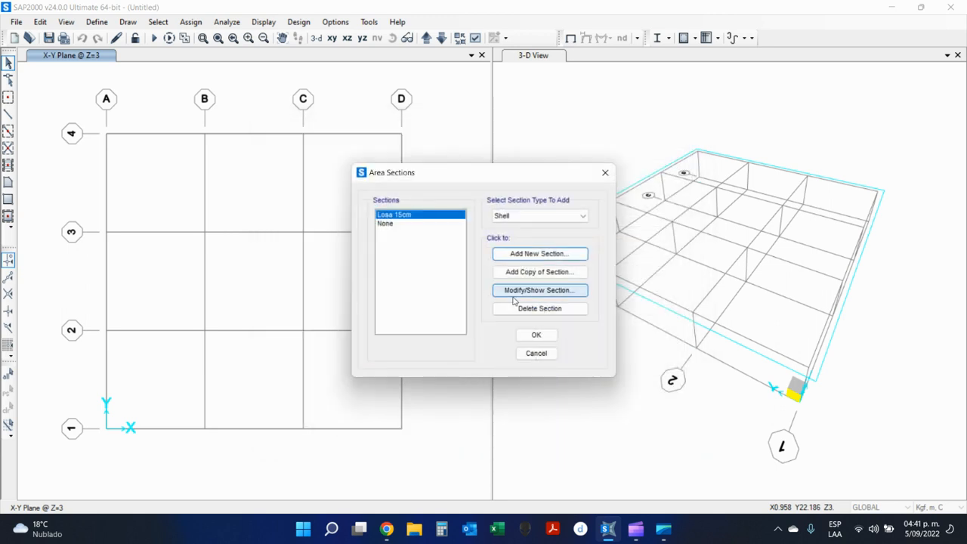
pyautogui.click(543, 336)
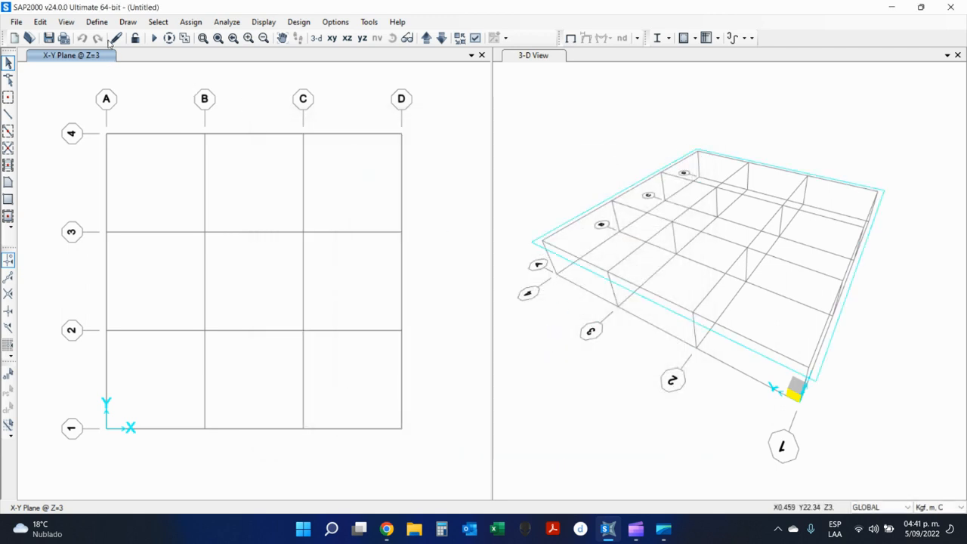
# Start a new frame section property of type Concrete with a rectangular shape
pyautogui.click(110, 23)
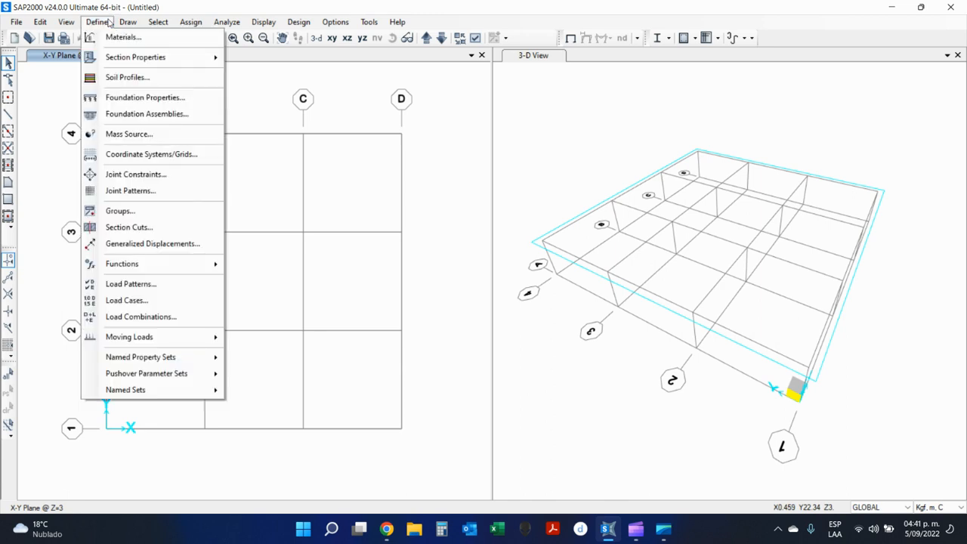
pyautogui.moveTo(167, 58)
pyautogui.click(269, 58)
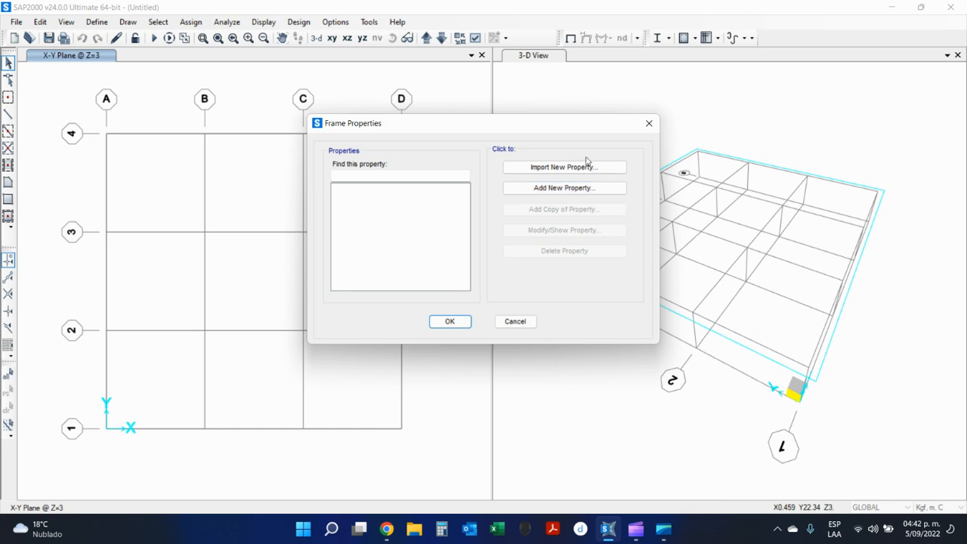
pyautogui.click(595, 190)
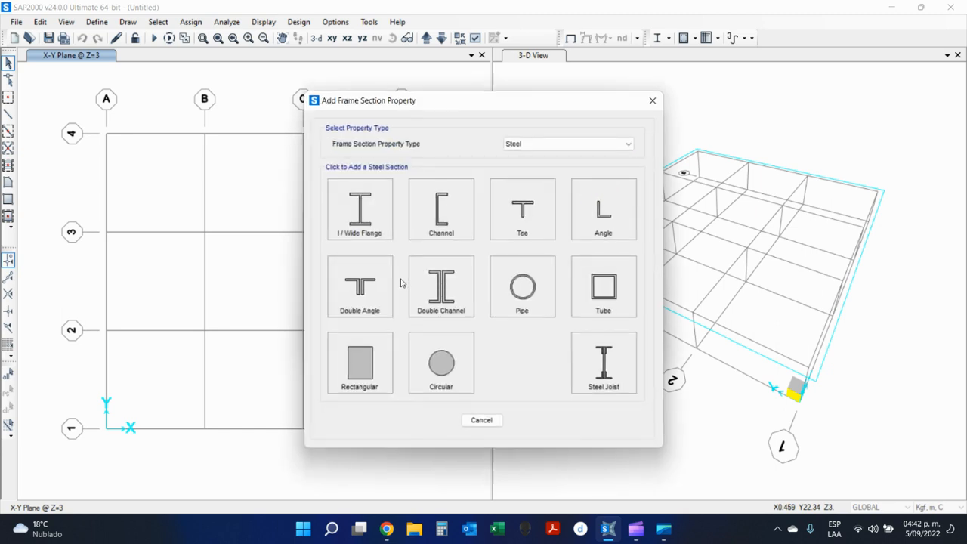
pyautogui.click(541, 144)
pyautogui.click(559, 174)
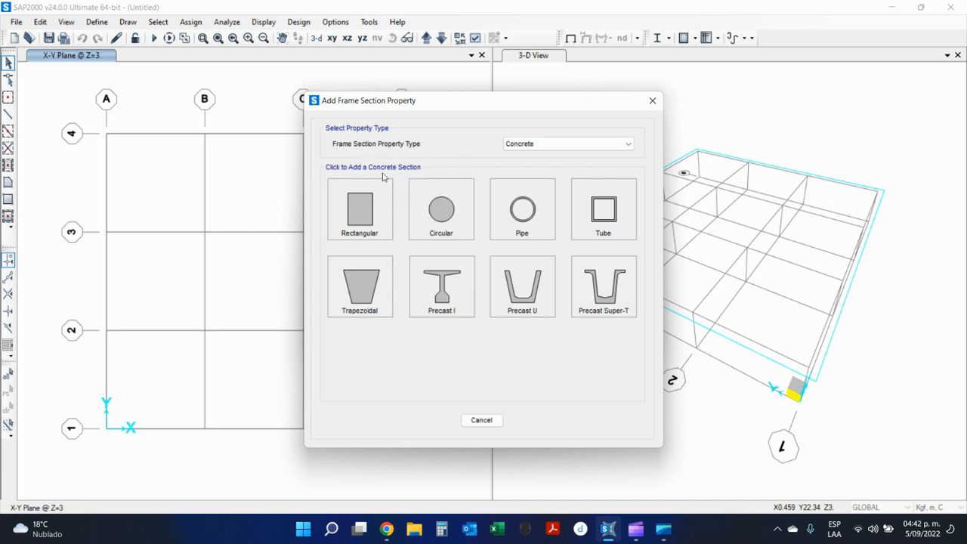
pyautogui.click(368, 198)
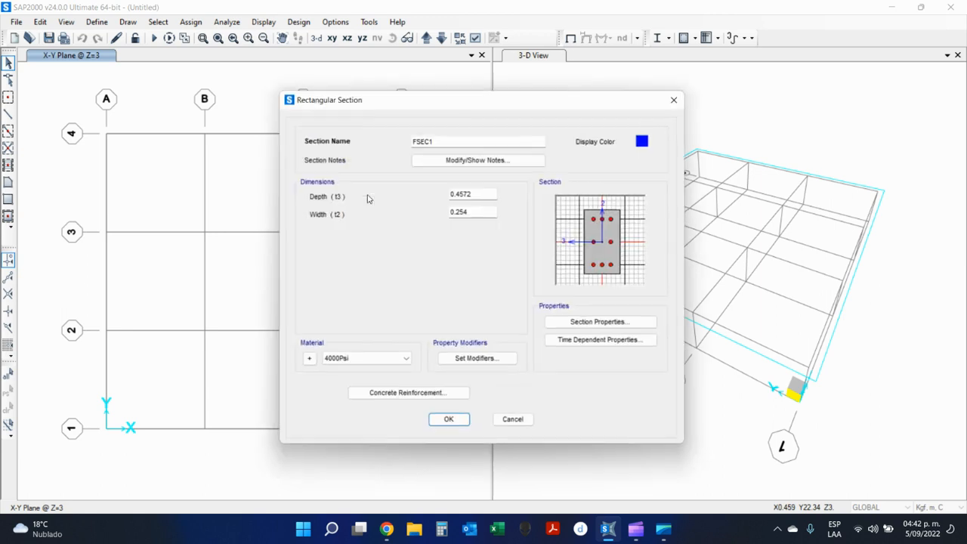
# Set the rectangular section's depth to 0.60 m and width to 0.3 m, and name it "Viga Principal"
pyautogui.moveTo(505, 195); pyautogui.dragTo(360, 209)
pyautogui.write('0.60')
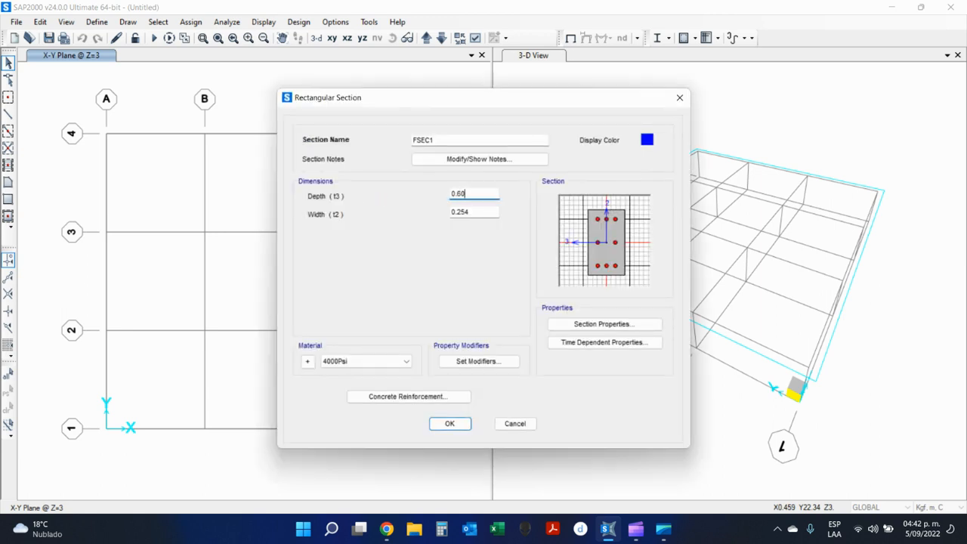
pyautogui.moveTo(486, 215); pyautogui.dragTo(427, 226)
pyautogui.write('0.3')
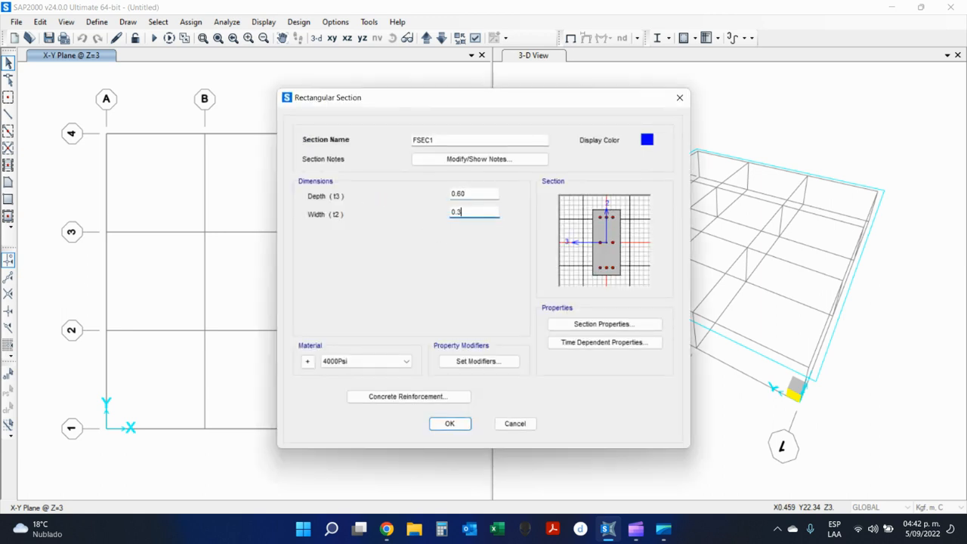
pyautogui.press('Return')
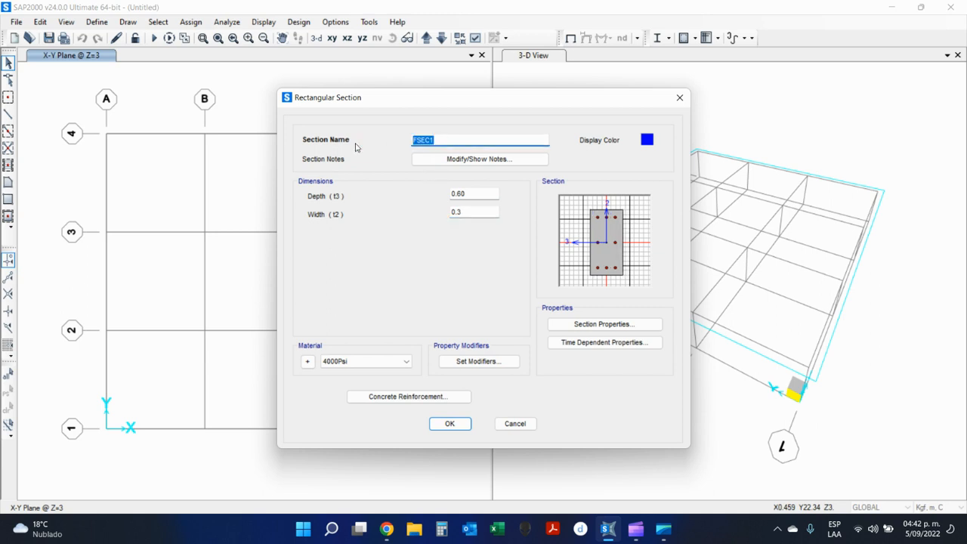
pyautogui.write('Viga principal')
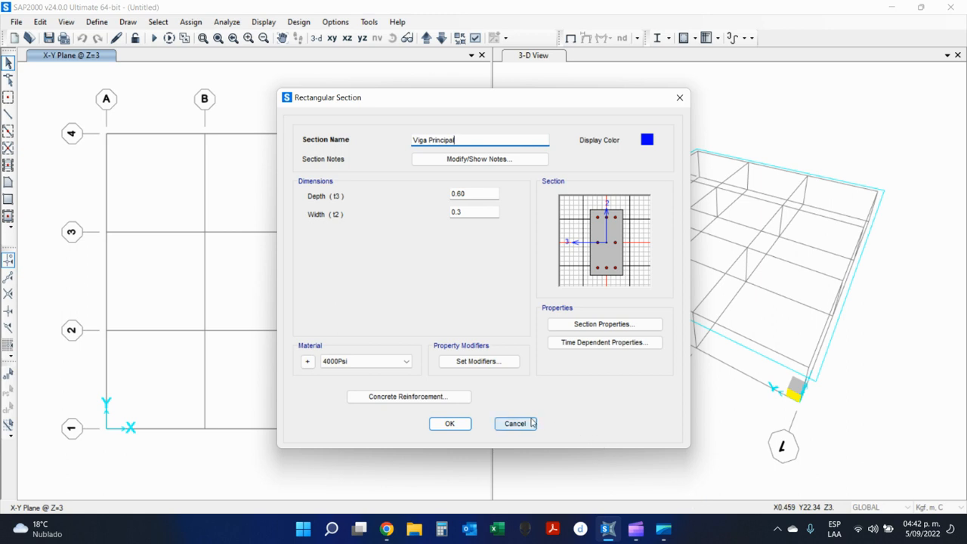
# Set the design type in the beam section's concrete reinforcement data to Beam (M3 Design Only)
pyautogui.click(444, 397)
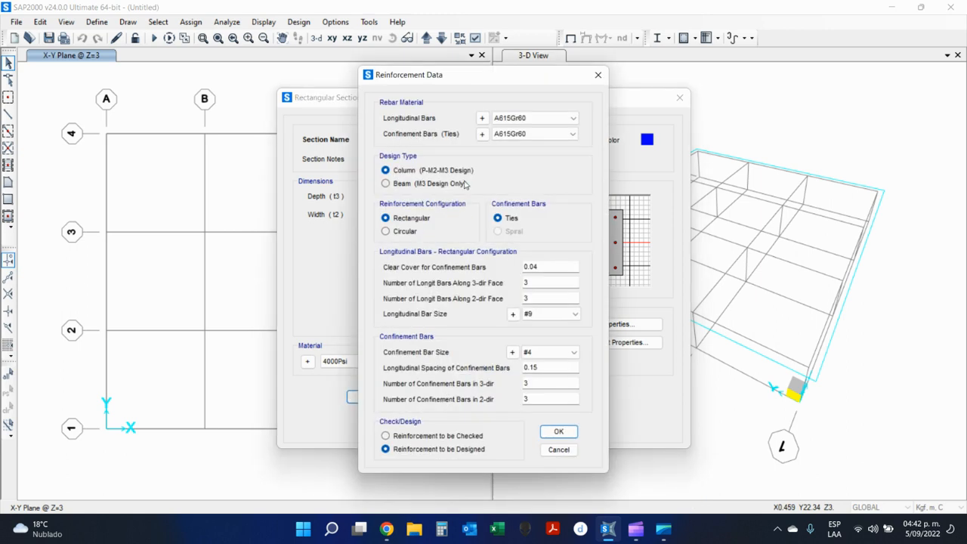
pyautogui.click(446, 188)
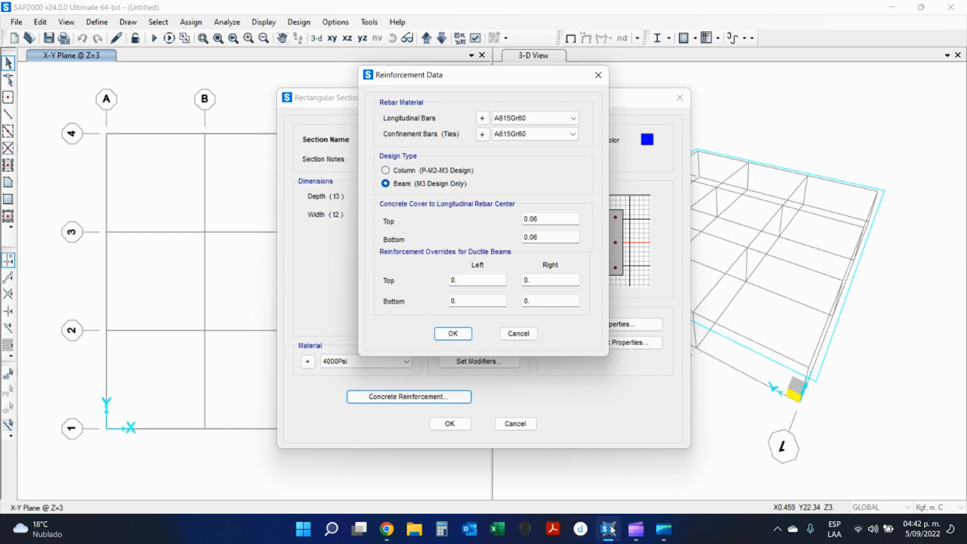
pyautogui.click(643, 533)
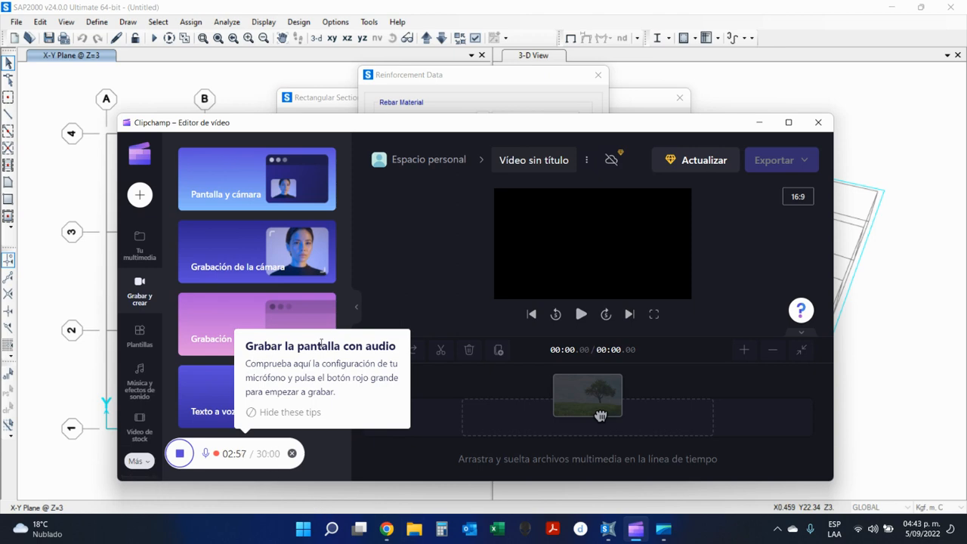
pyautogui.click(759, 122)
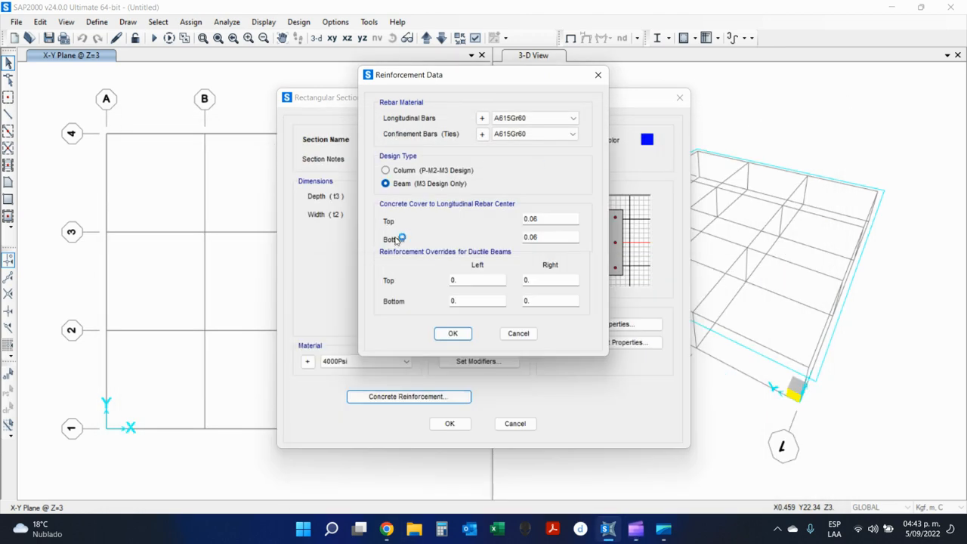
# Use A615Gr60 for the beam's longitudinal bars and A615Gr40 for its confinement bars, and accept the reinforcement data
pyautogui.click(550, 236)
pyautogui.click(551, 221)
pyautogui.click(514, 118)
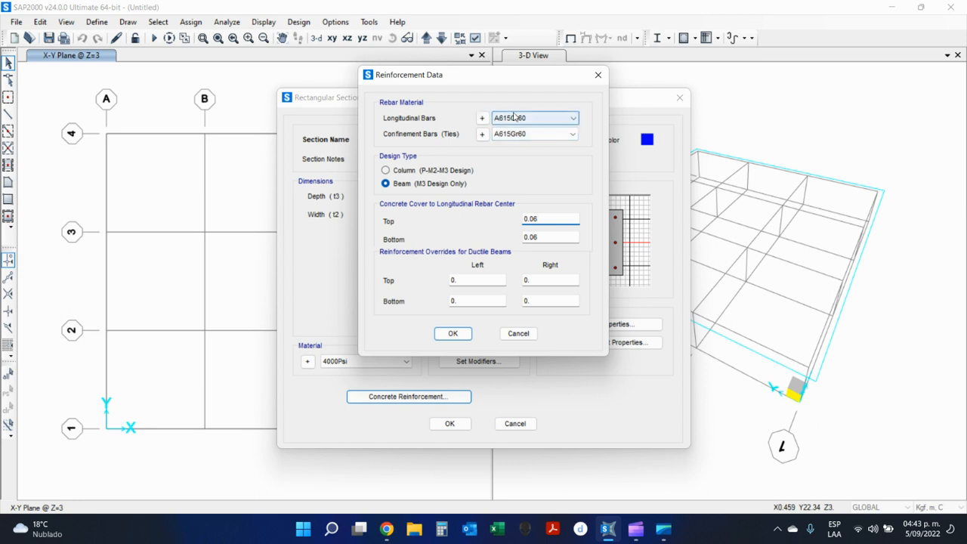
pyautogui.click(520, 139)
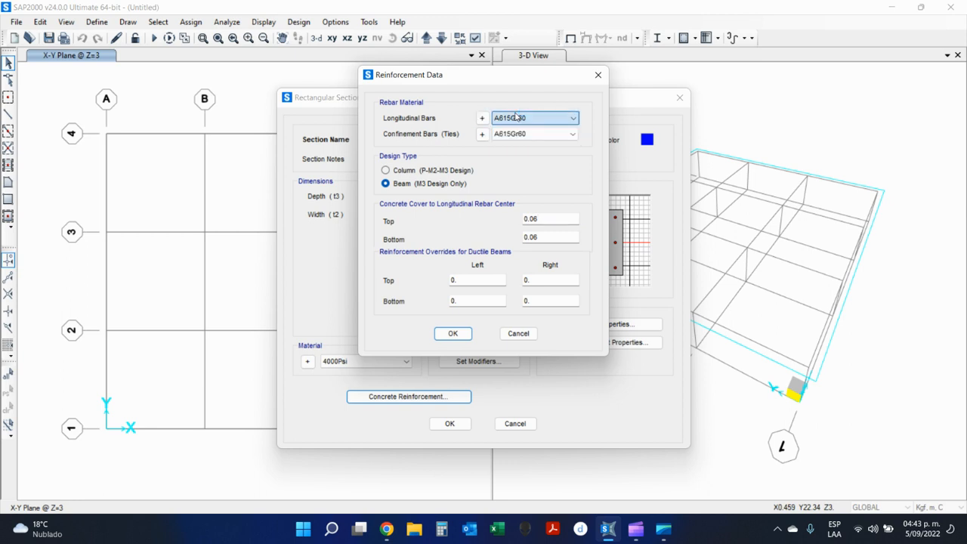
pyautogui.click(548, 134)
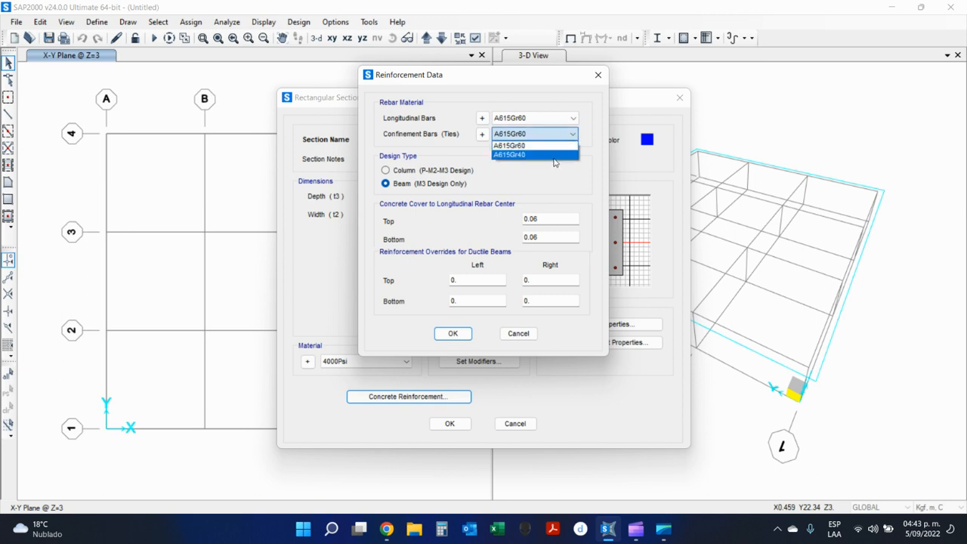
pyautogui.click(554, 156)
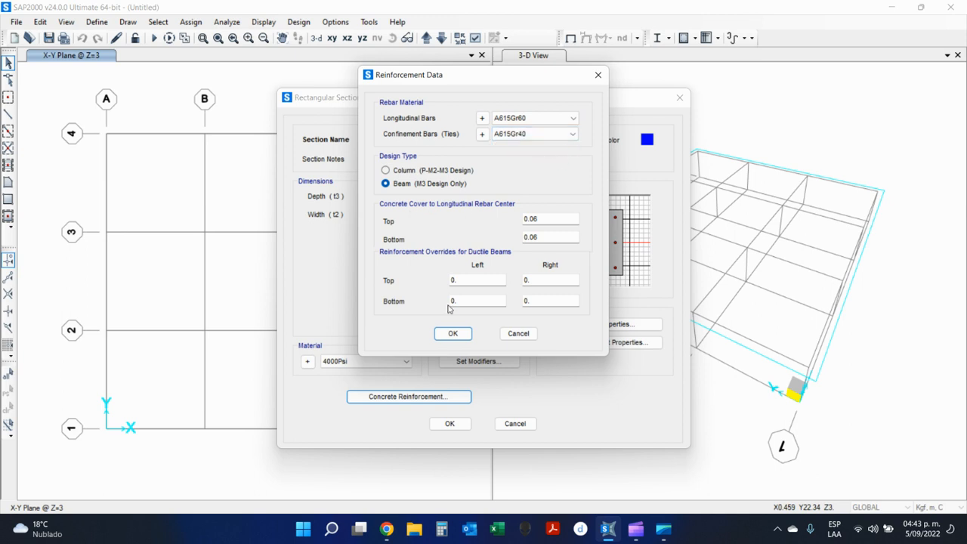
pyautogui.click(453, 333)
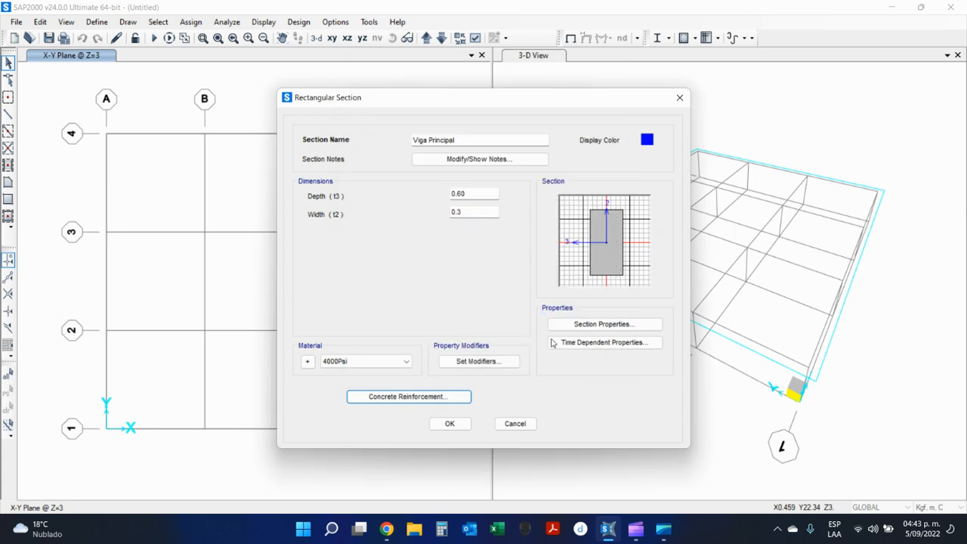
# Rename the main beam section as "Viga Principal 60x30" and accept the rectangular section
pyautogui.click(504, 139)
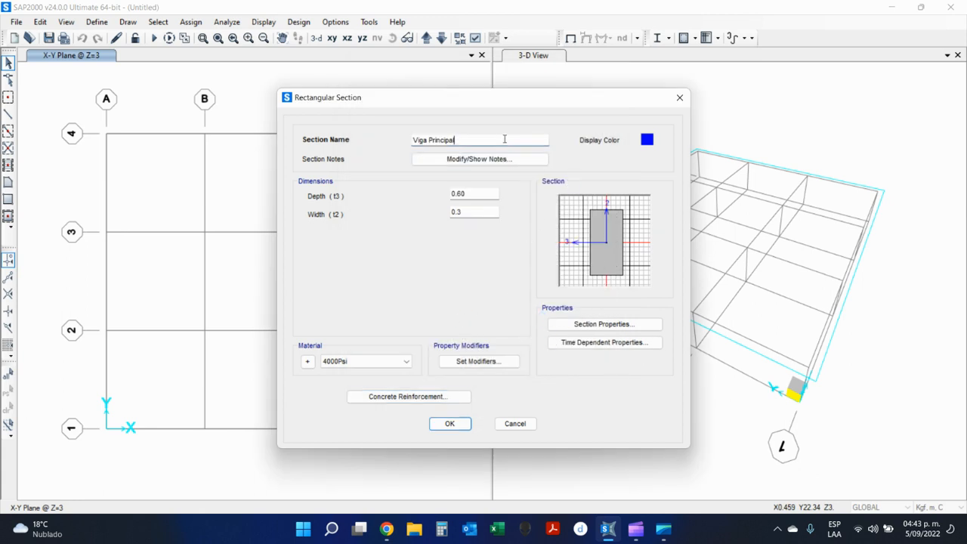
pyautogui.write('60x30')
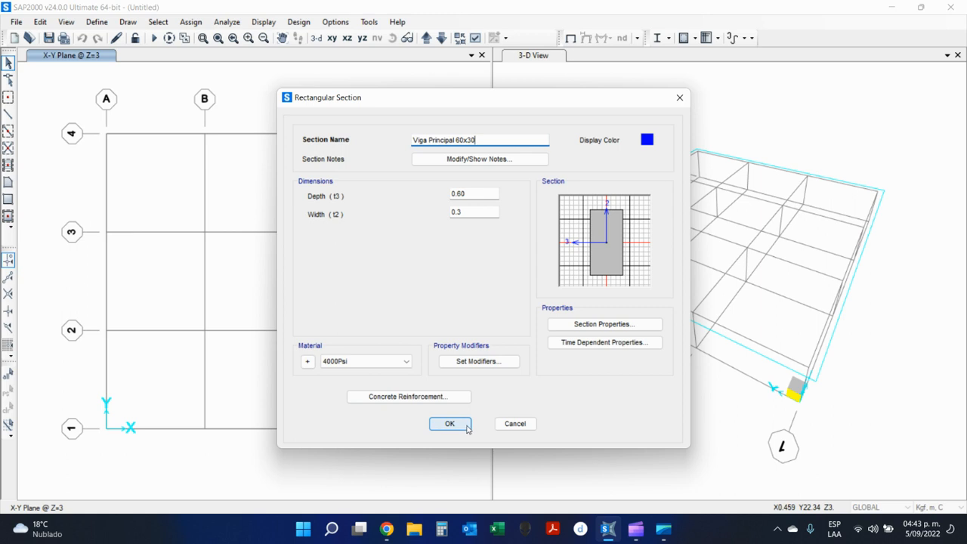
pyautogui.click(466, 427)
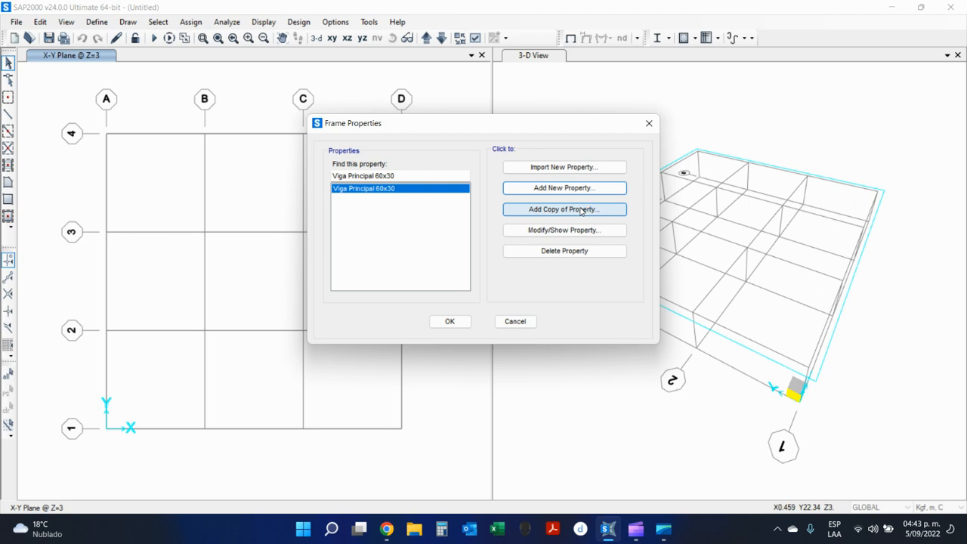
# Start a copy of the Viga Principal 60x30 section and accept its concrete reinforcement data as set
pyautogui.click(582, 212)
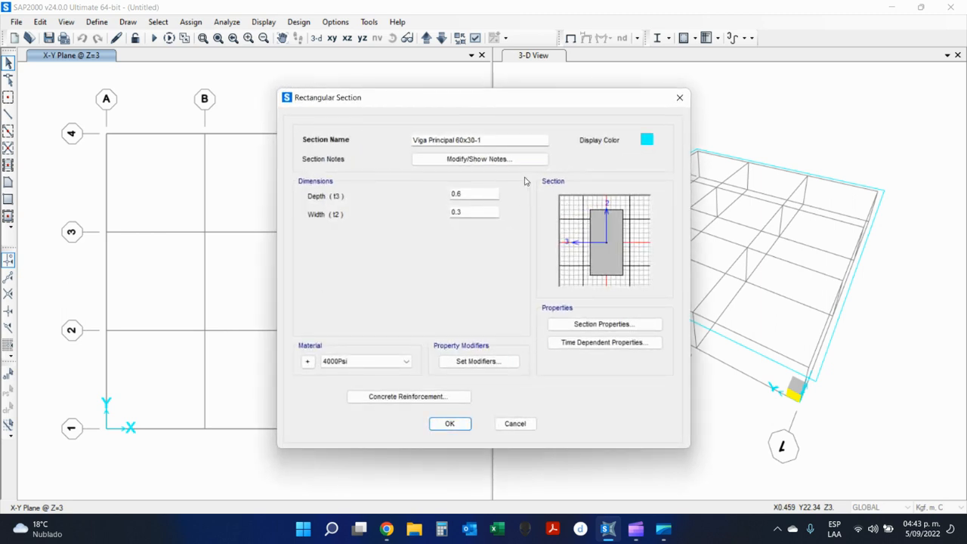
pyautogui.click(462, 140)
pyautogui.press('Left')
pyautogui.press('Left')
pyautogui.press('Left')
pyautogui.press('Left')
pyautogui.press('Left')
pyautogui.press('Left')
pyautogui.press('Left')
pyautogui.press('Left')
pyautogui.hotkey('ctrl', 'shift', 'Left')
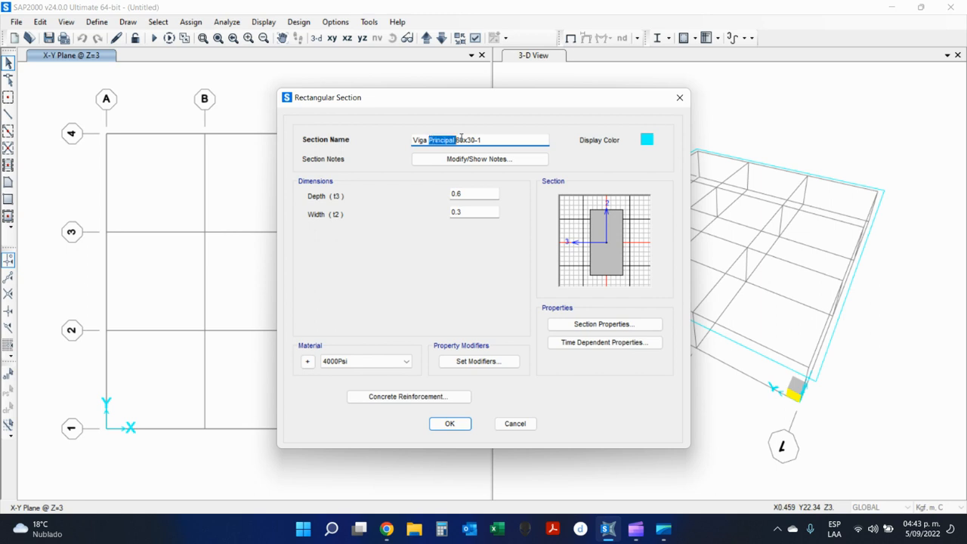
pyautogui.click(443, 401)
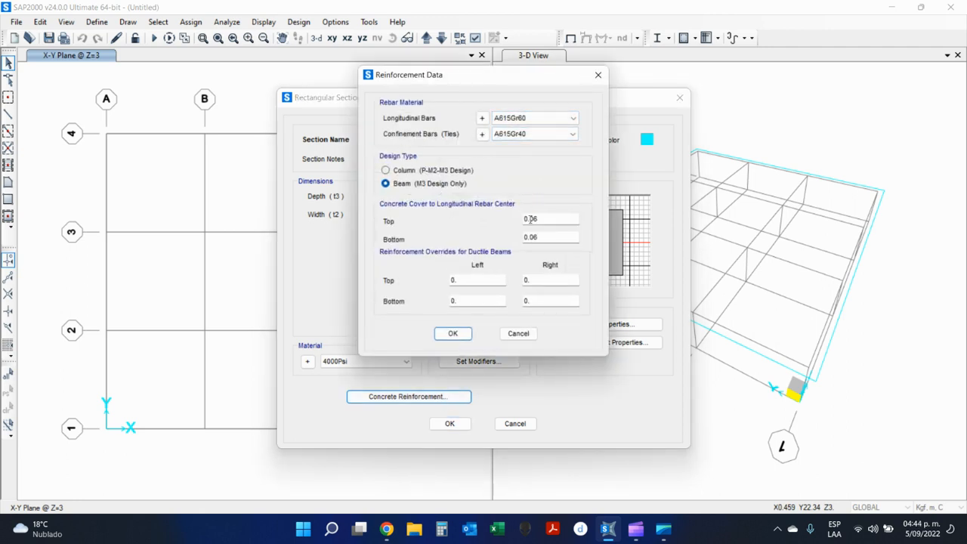
pyautogui.click(453, 333)
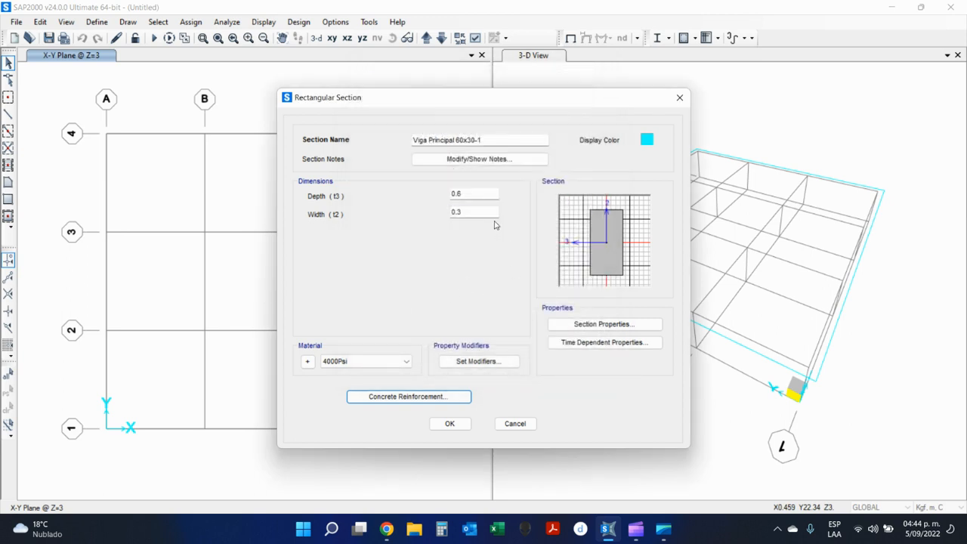
# Name the copied beam section "Viga secundaria 40x20"
pyautogui.click(430, 141)
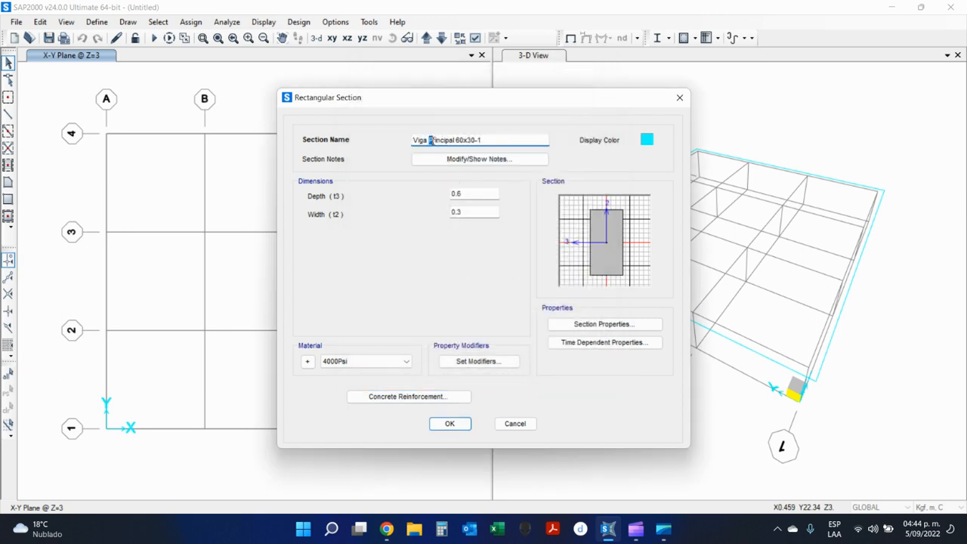
pyautogui.moveTo(430, 141); pyautogui.dragTo(455, 144)
pyautogui.write('secun')
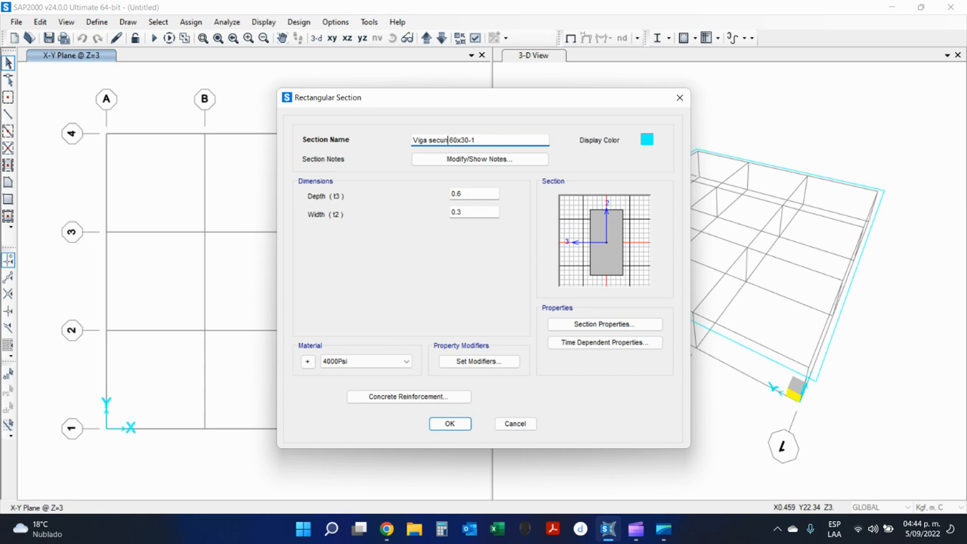
pyautogui.write('daria')
pyautogui.press('Delete')
pyautogui.write('4')
pyautogui.press('Right')
pyautogui.press('BackSpace')
pyautogui.write('2')
pyautogui.press('Right')
pyautogui.press('Right')
pyautogui.press('Delete')
pyautogui.press('BackSpace')
# Set the secondary beam's depth to 0.40 m and width to 0.2 m, and accept the section
pyautogui.click(463, 194)
pyautogui.press('BackSpace')
pyautogui.press('BackSpace')
pyautogui.press('Tab')
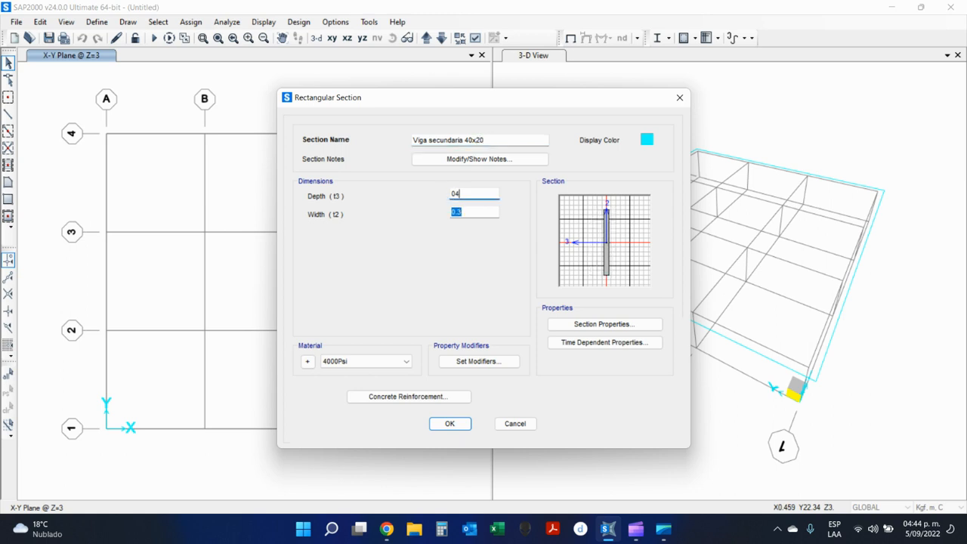
pyautogui.hotkey('shift', 'Tab')
pyautogui.write('0.40')
pyautogui.press('Tab')
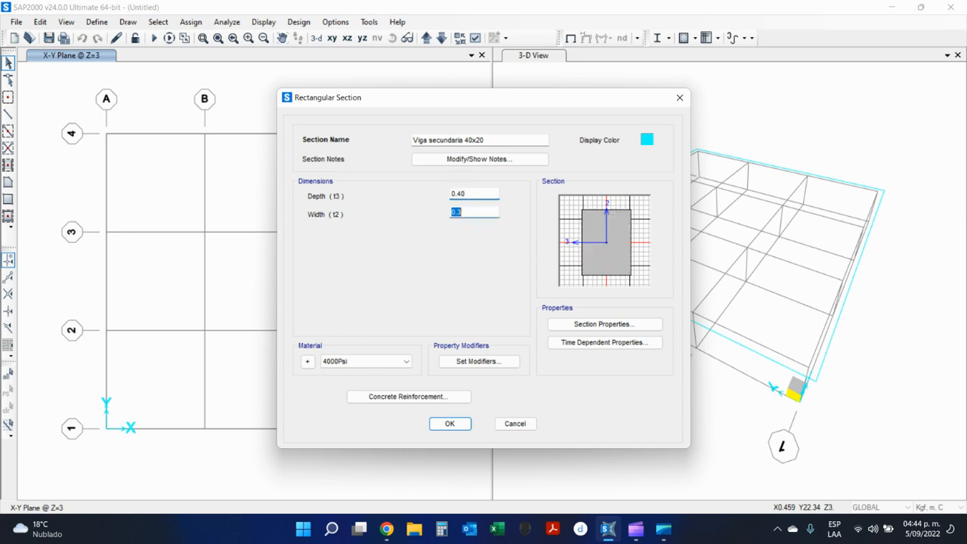
pyautogui.write('0.2')
pyautogui.press('Tab')
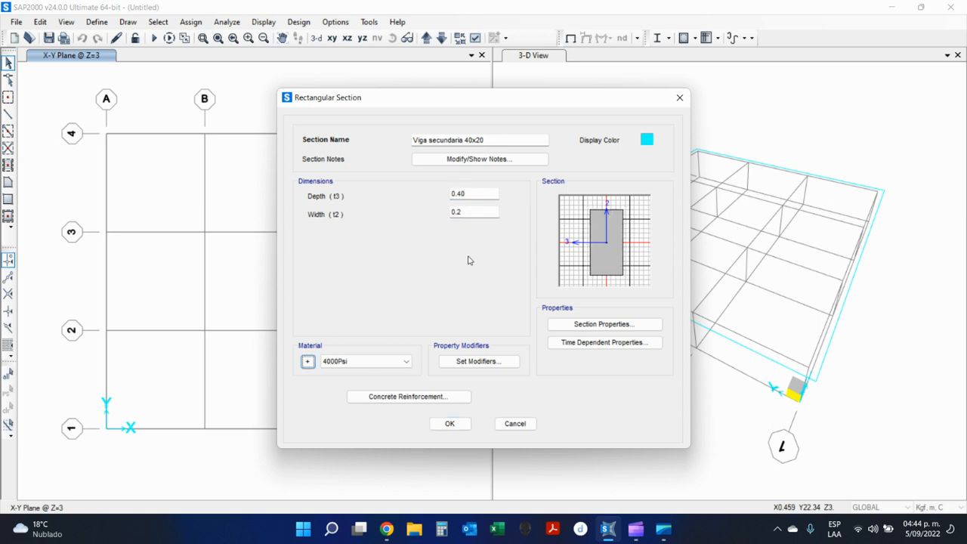
pyautogui.click(449, 424)
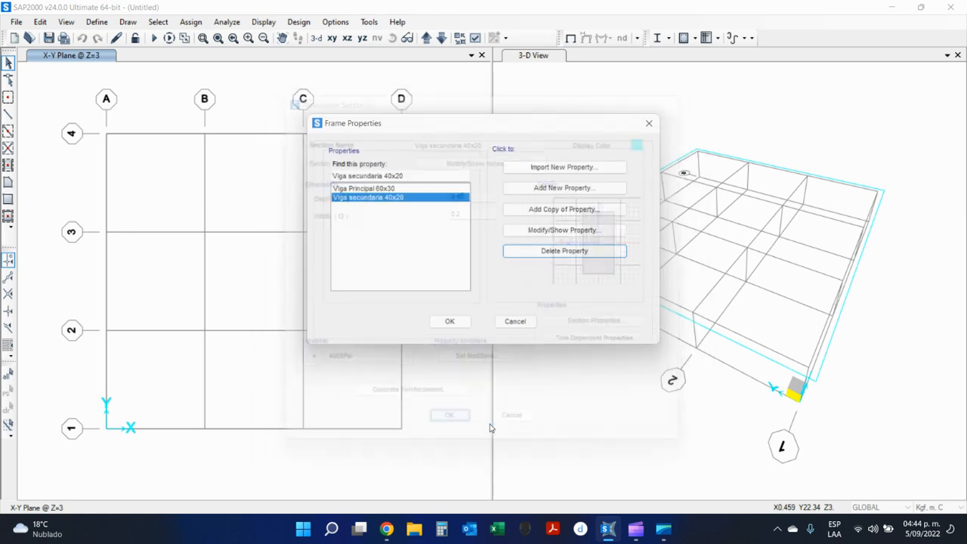
# Start another new rectangular concrete frame section and name it "Col Principal"
pyautogui.click(459, 190)
pyautogui.click(464, 198)
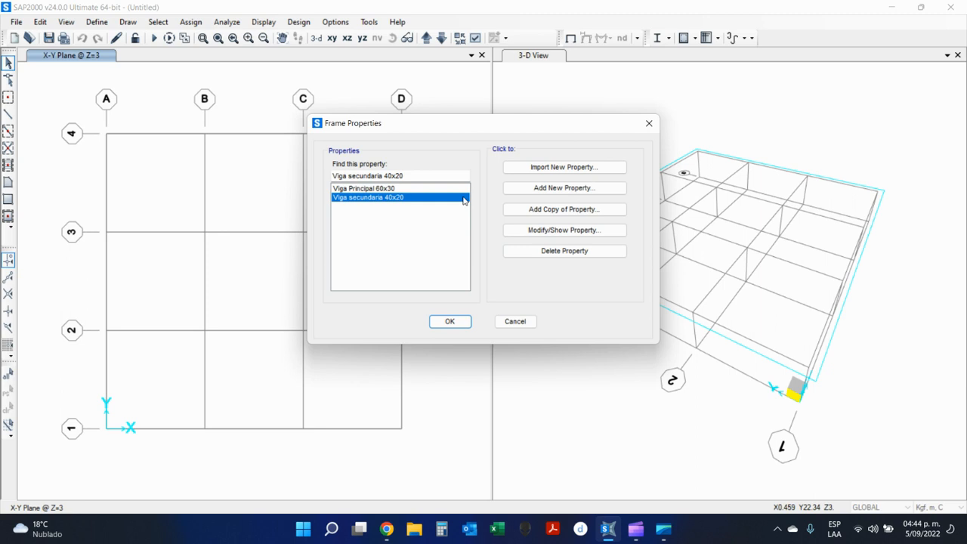
pyautogui.click(553, 195)
pyautogui.click(361, 208)
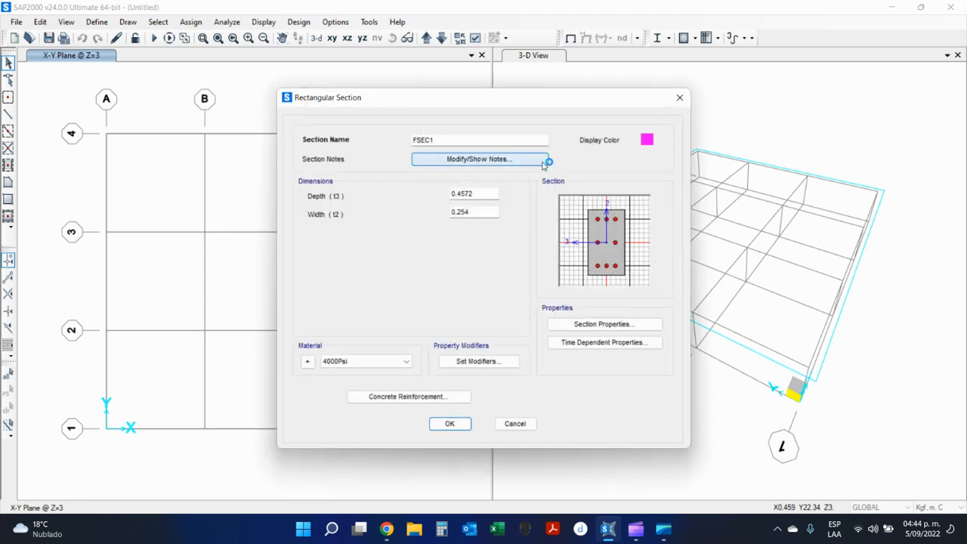
pyautogui.write('Col')
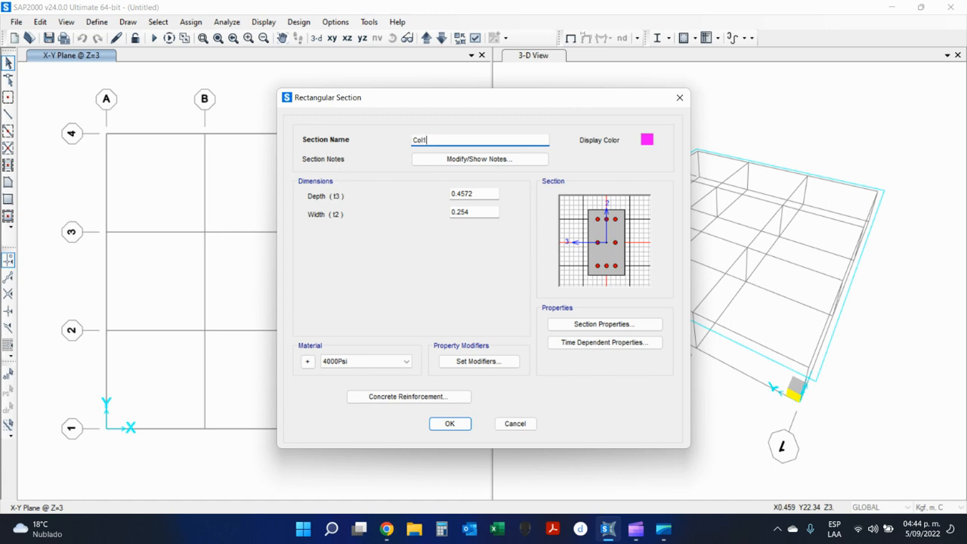
pyautogui.write(' Principa')
pyautogui.write('l')
# Set the column section's depth and width both to 0.50 m
pyautogui.click(478, 193)
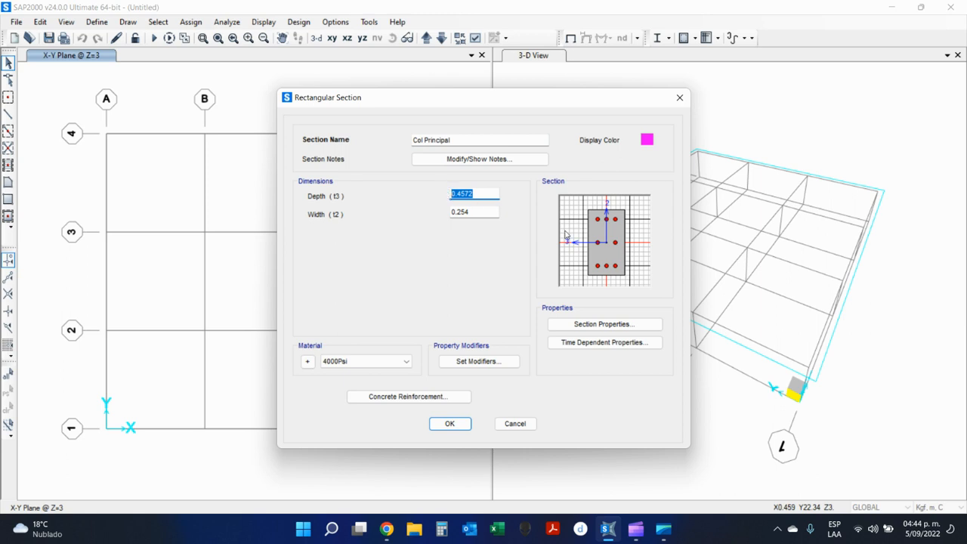
pyautogui.write('0.50')
pyautogui.click(482, 212)
pyautogui.write('0.50')
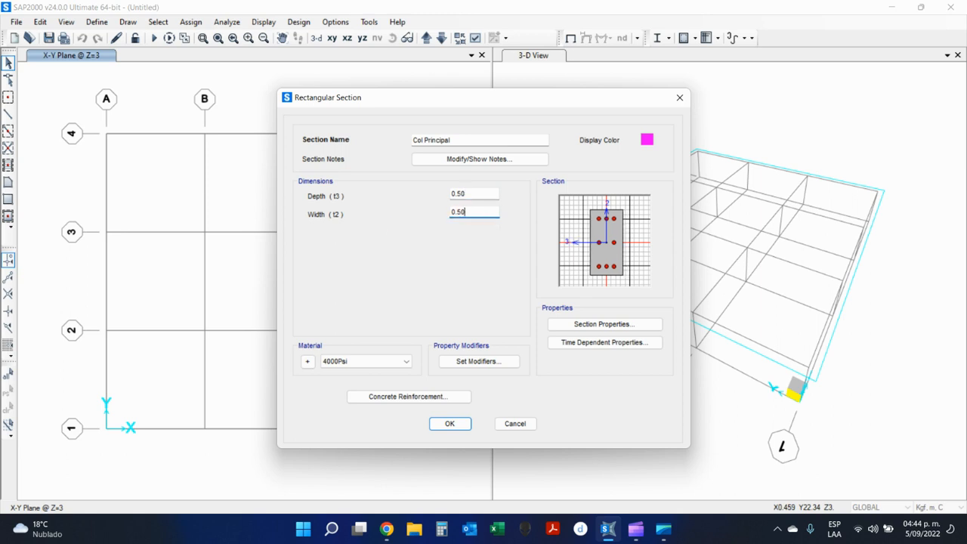
pyautogui.click(478, 194)
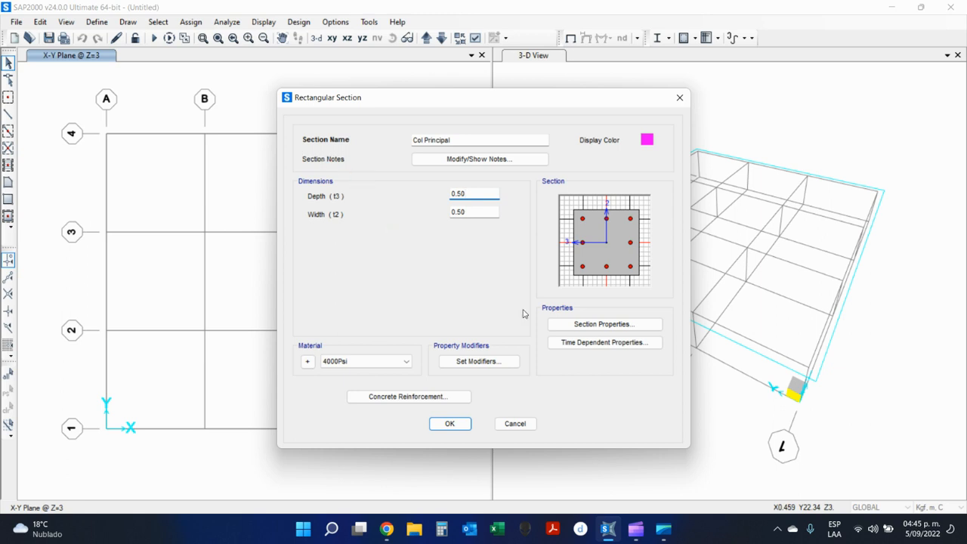
# Set the confinement bar material to A615Gr40 in the column section's concrete reinforcement data
pyautogui.click(451, 398)
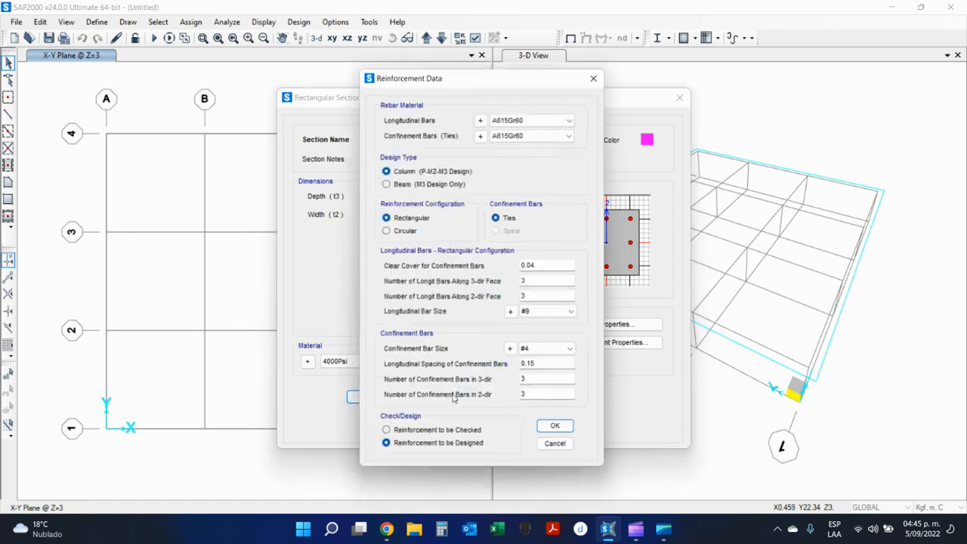
pyautogui.moveTo(529, 80); pyautogui.dragTo(223, 74)
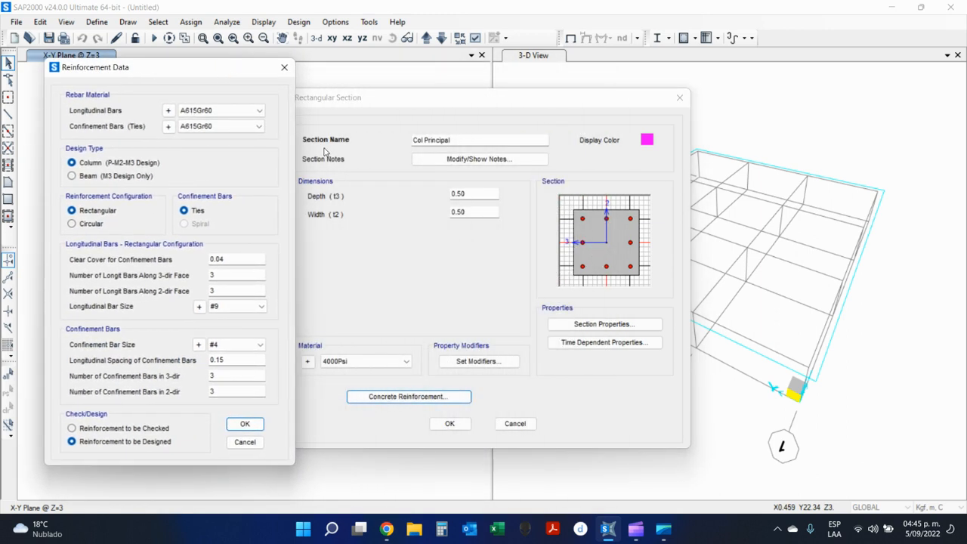
pyautogui.click(252, 126)
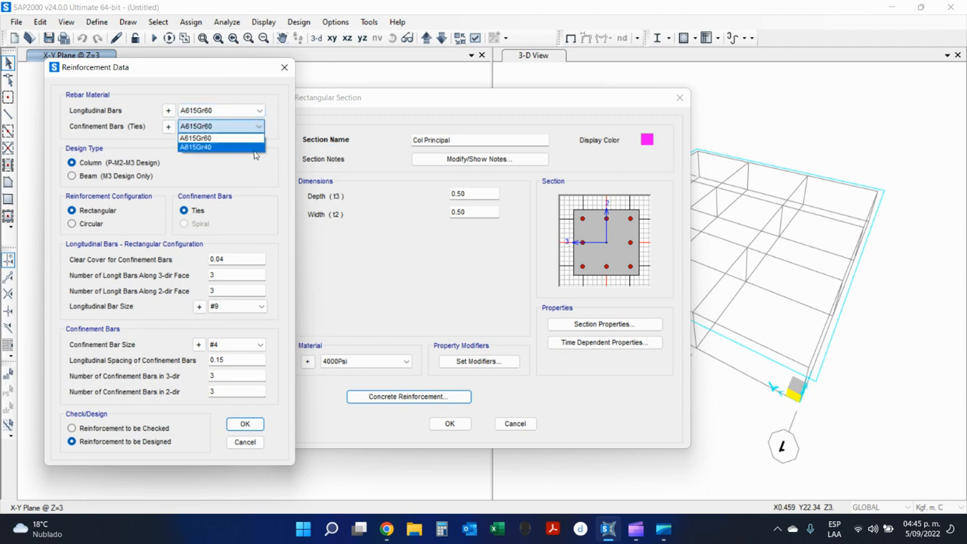
pyautogui.click(253, 154)
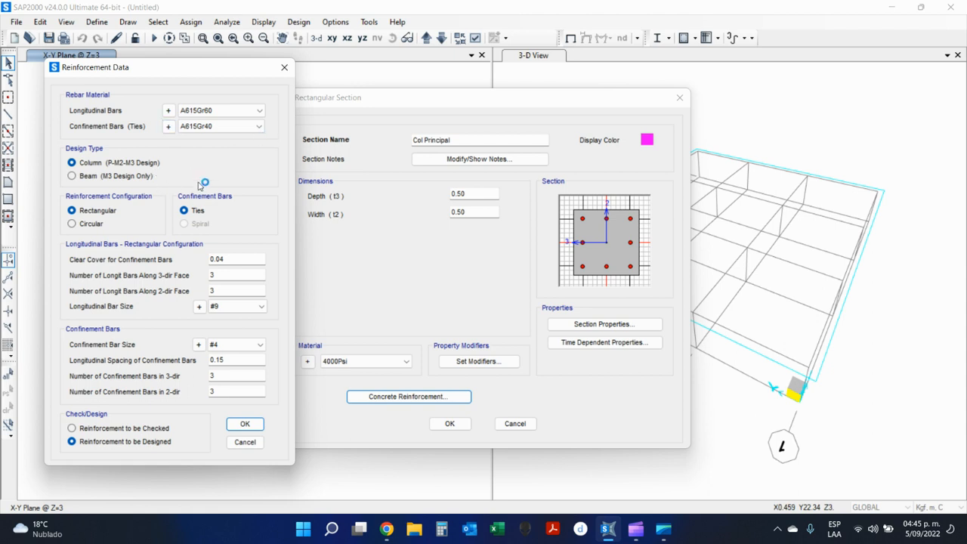
# Preview the Beam design type and the Circular configuration with its spiral option, and restore Column design with Rectangular configuration
pyautogui.click(127, 175)
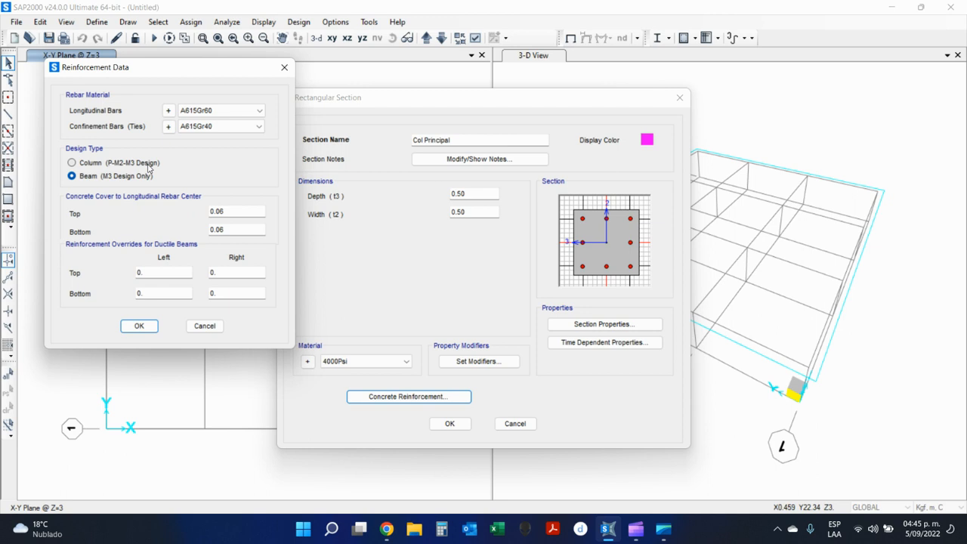
pyautogui.click(149, 164)
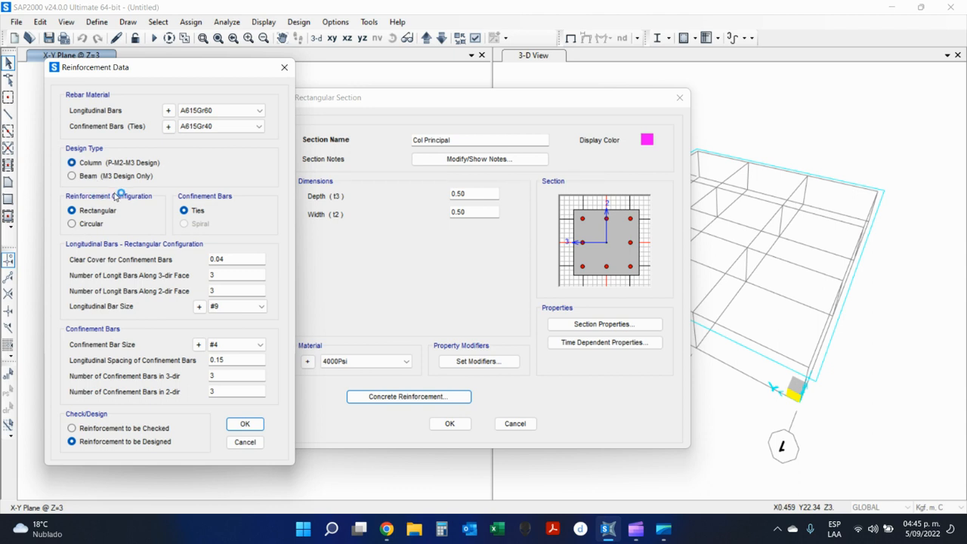
pyautogui.click(92, 224)
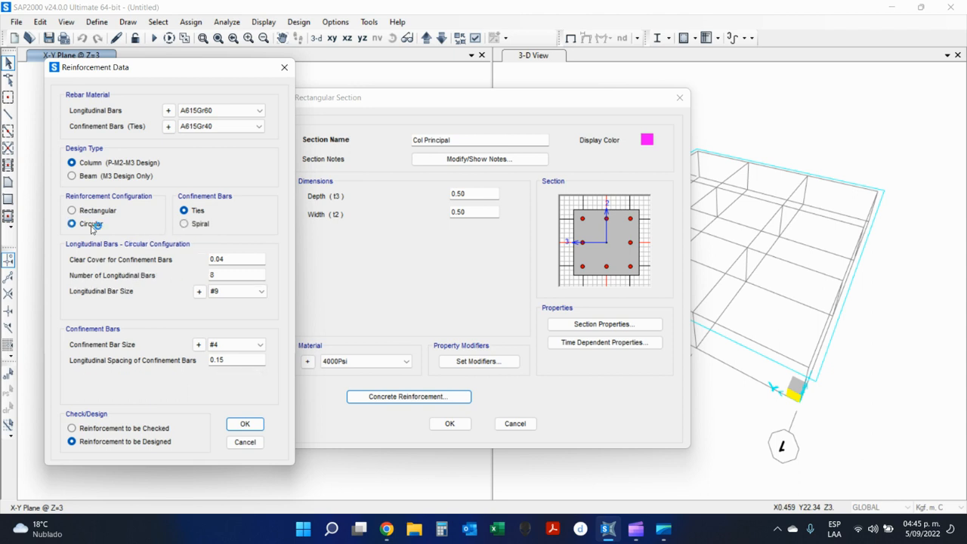
pyautogui.click(201, 228)
pyautogui.click(112, 214)
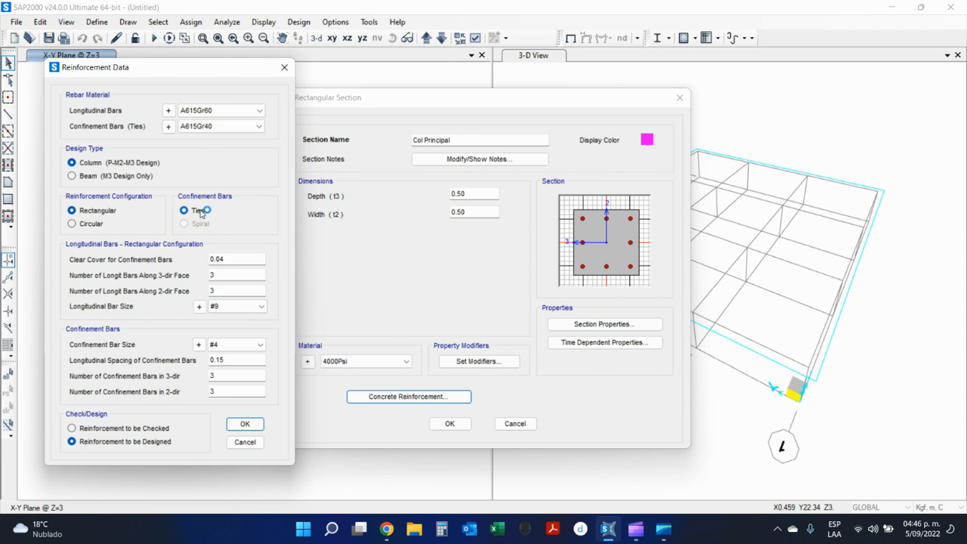
pyautogui.click(241, 259)
pyautogui.press('BackSpace')
pyautogui.write('5')
pyautogui.doubleClick(211, 276)
# Switch to Calculator and compute 1% of the 50 x 50 cm column area by multiplying 50 × 50 × 0.01
pyautogui.click(446, 533)
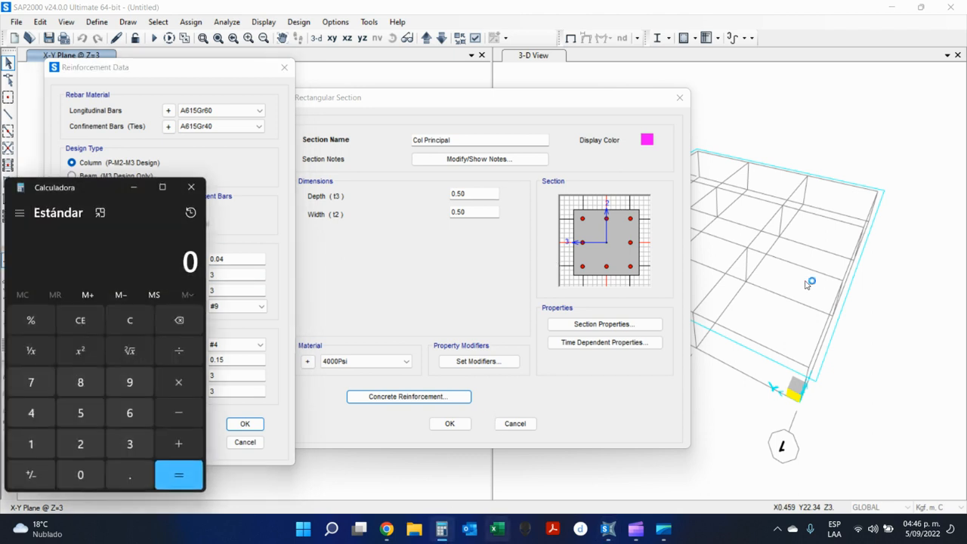
pyautogui.write('50')
pyautogui.write('50*')
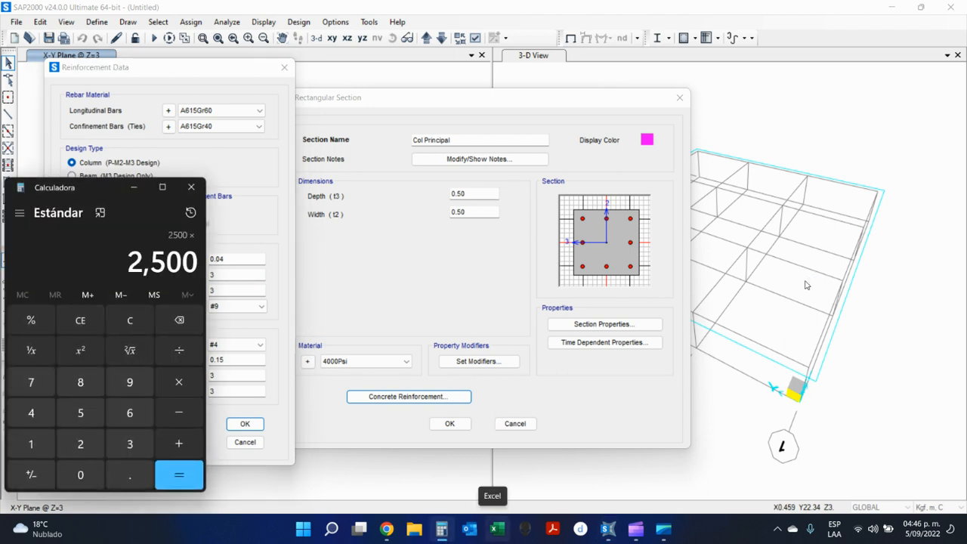
pyautogui.write('0.01')
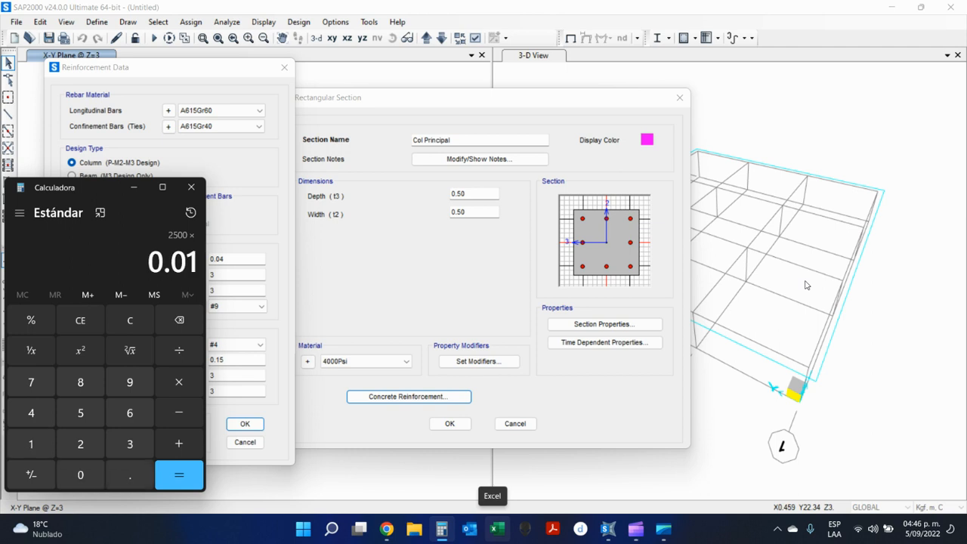
pyautogui.press('Return')
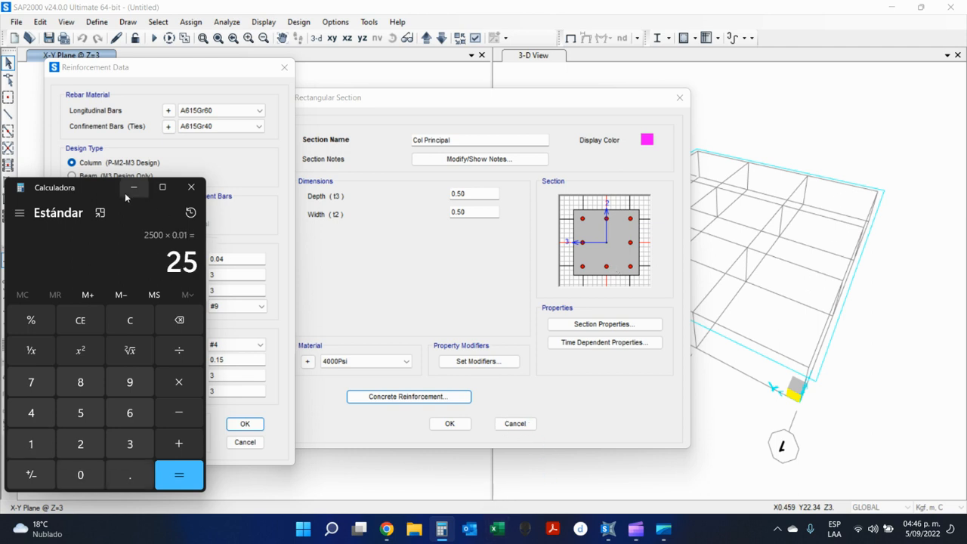
pyautogui.moveTo(100, 190); pyautogui.dragTo(439, 61)
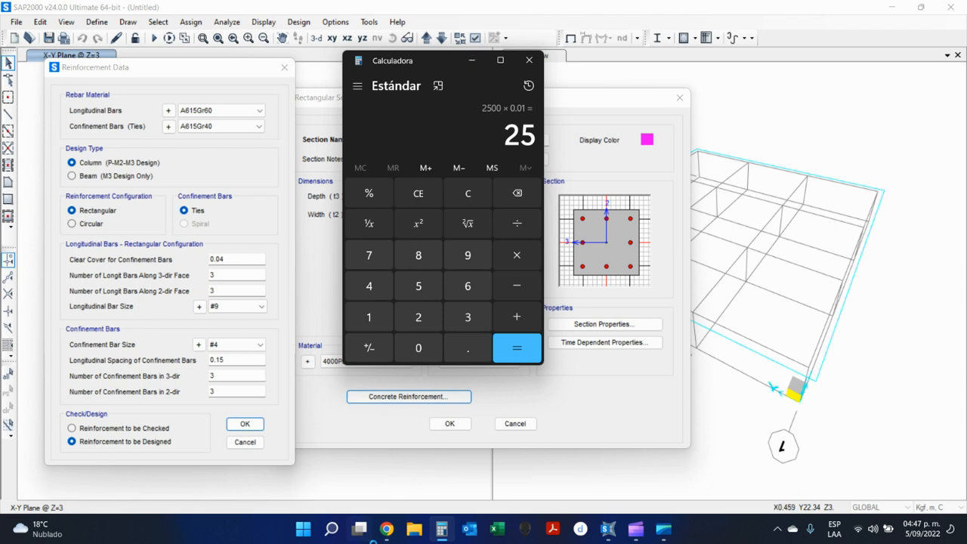
# Open the Excel workbook "area acero anclajes varillas INTECAP.xlsx" through a system search for "varillas" and dismiss the document recovery list
pyautogui.click(333, 531)
pyautogui.write('intecap')
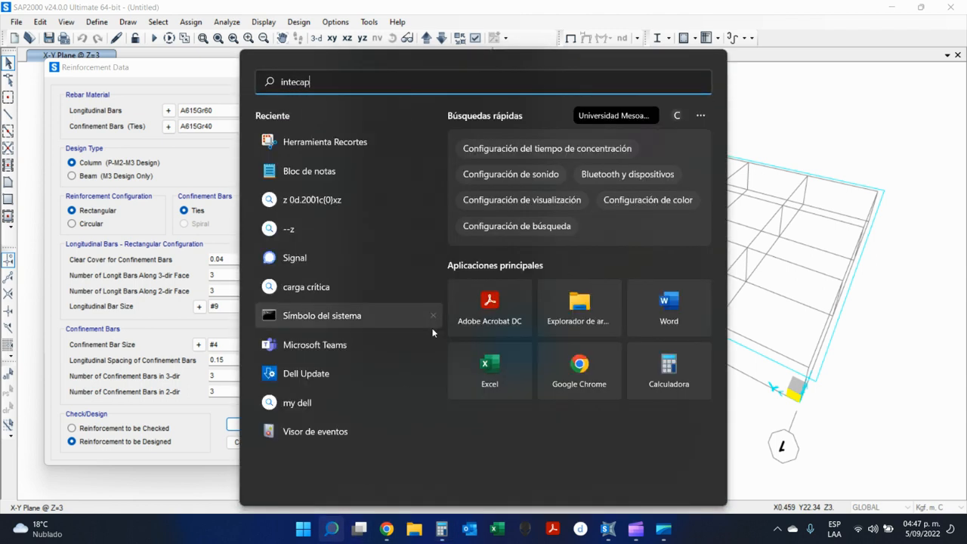
pyautogui.hotkey('ctrl', 'a')
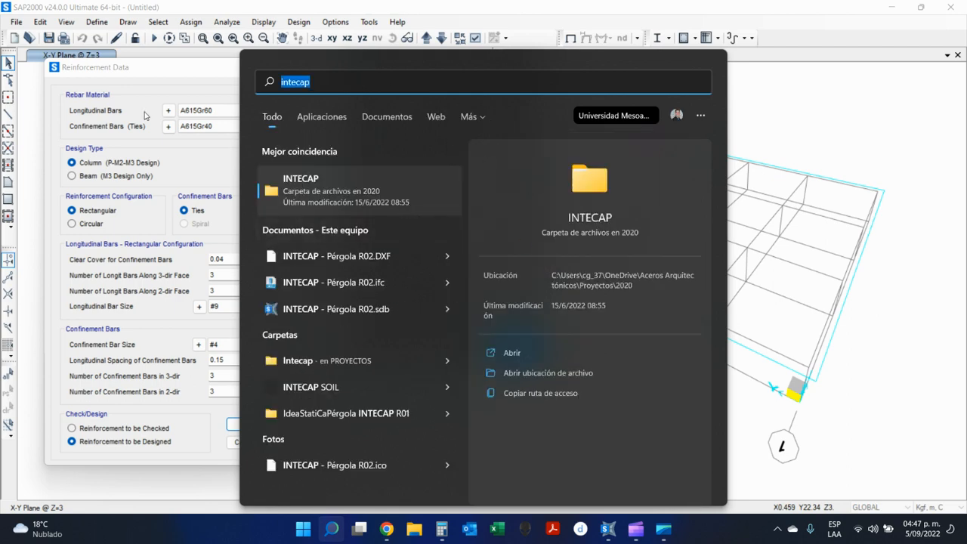
pyautogui.write('varillas')
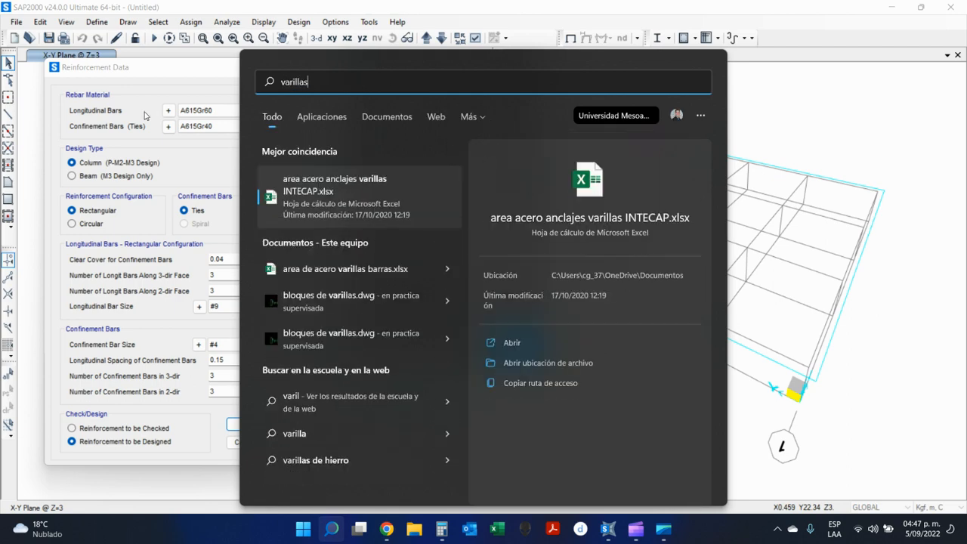
pyautogui.click(351, 198)
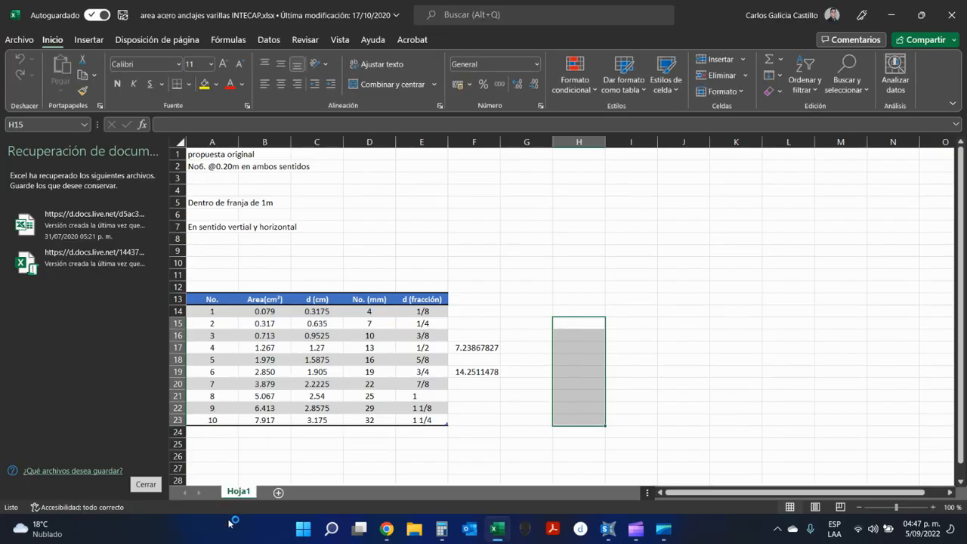
pyautogui.click(146, 485)
# Enter the steel area 25 in C26 below the bar table and divide it by 12 bars in C27 with +C26/12
pyautogui.click(189, 435)
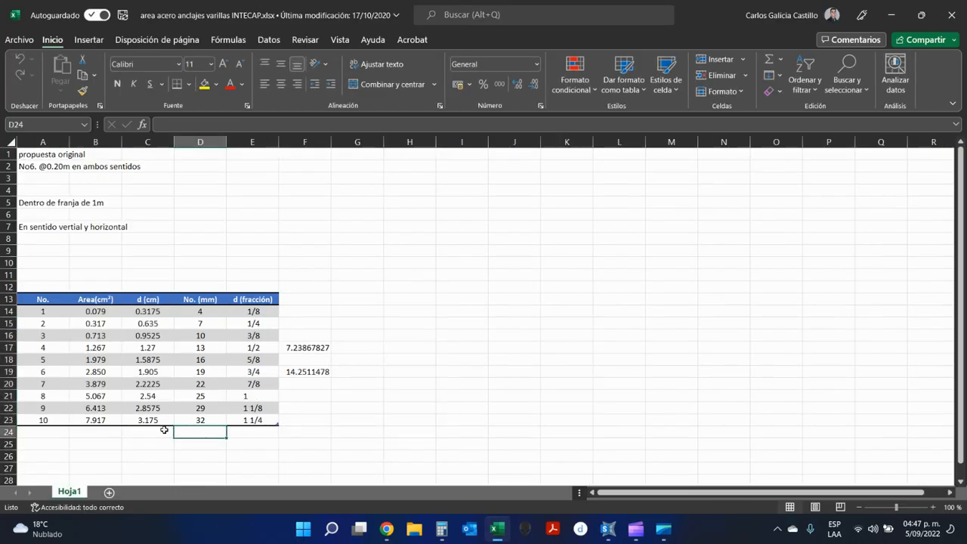
pyautogui.scroll(-1, 155, 425)
pyautogui.keyDown('ctrl'); pyautogui.scroll(3, 151, 421); pyautogui.keyUp('ctrl')
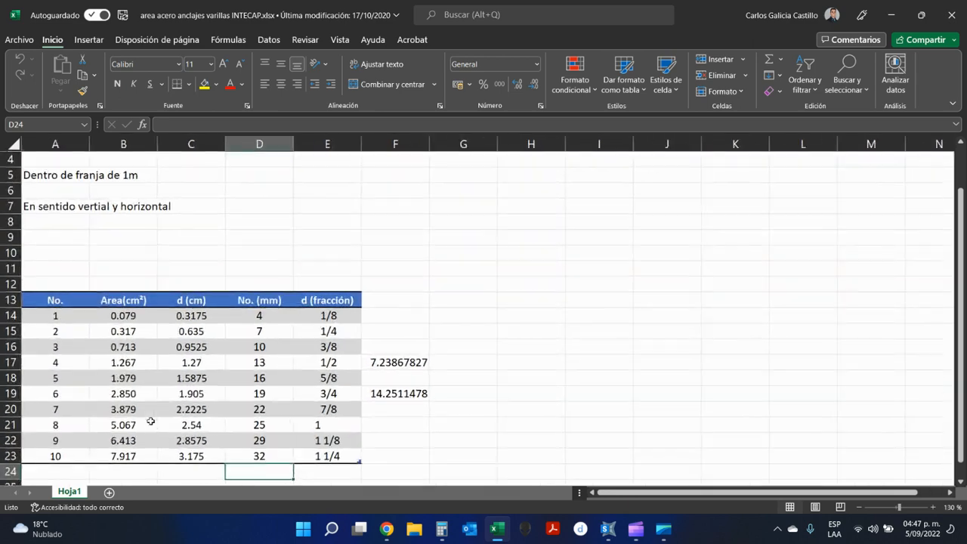
pyautogui.scroll(-1, 150, 421)
pyautogui.click(195, 409)
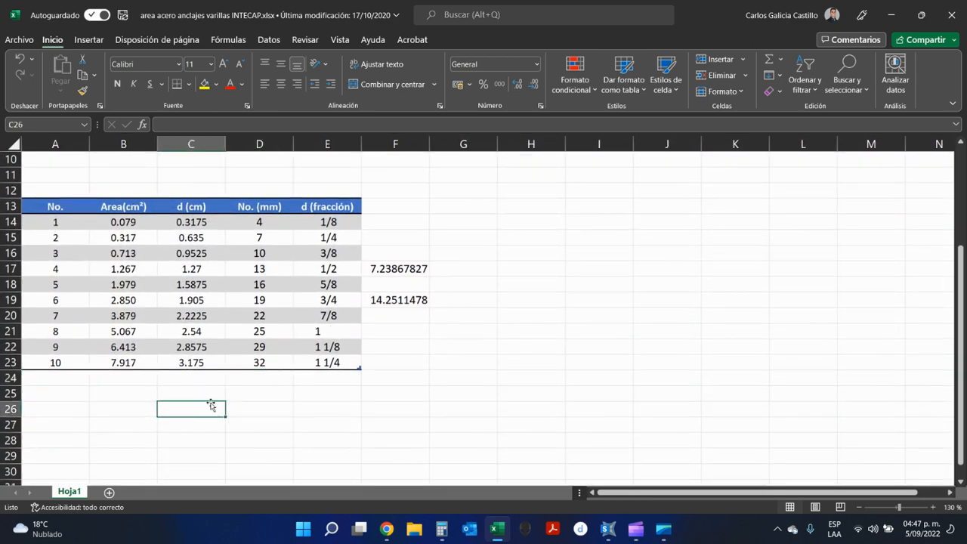
pyautogui.write('25')
pyautogui.press('Return')
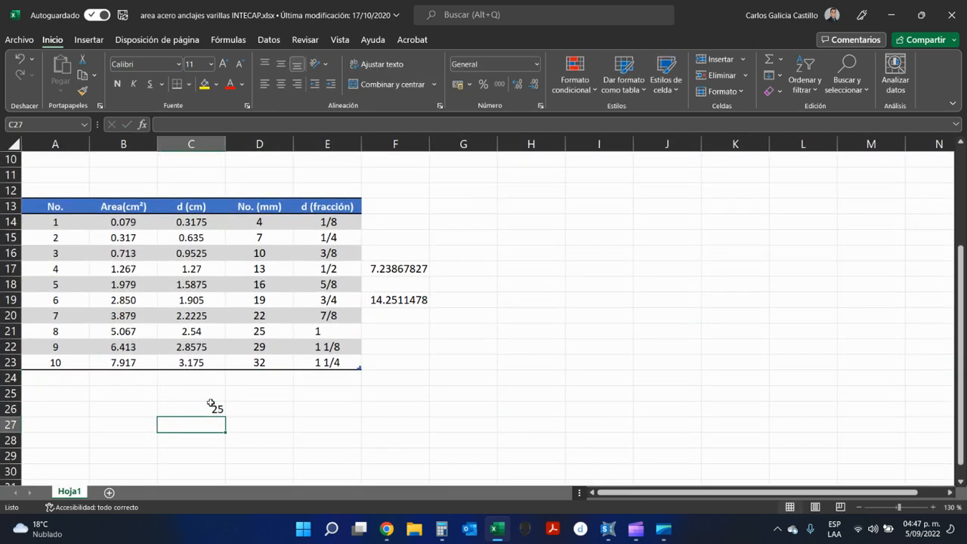
pyautogui.write('+')
pyautogui.click(211, 404)
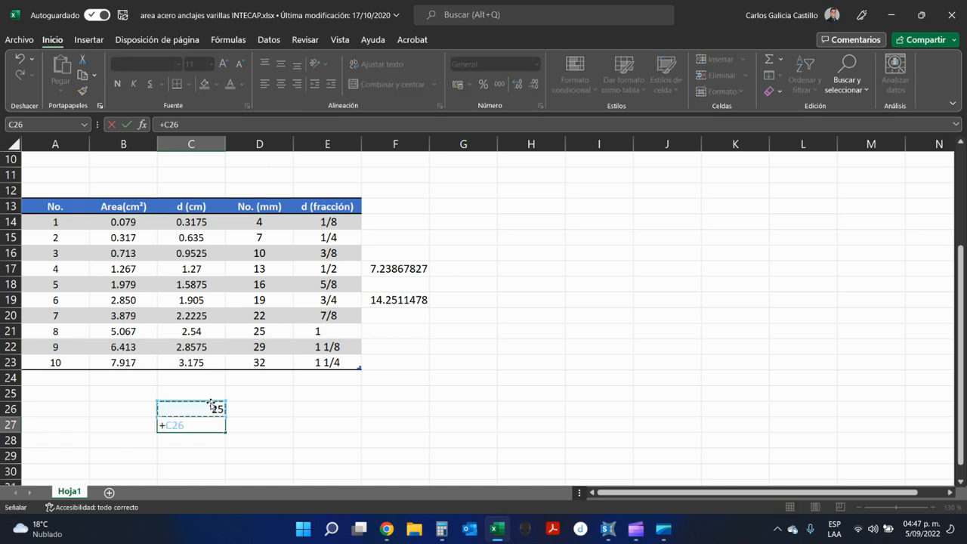
pyautogui.write('/12')
pyautogui.press('Return')
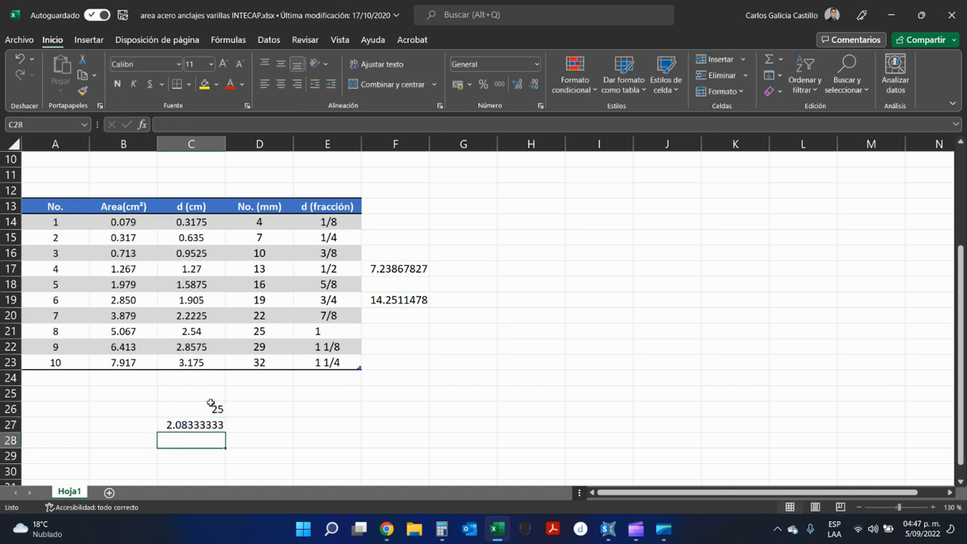
# Add the unit cm2 in D26, beside the steel area value
pyautogui.press('Up')
pyautogui.press('Up')
pyautogui.press('Right')
pyautogui.write('cm2')
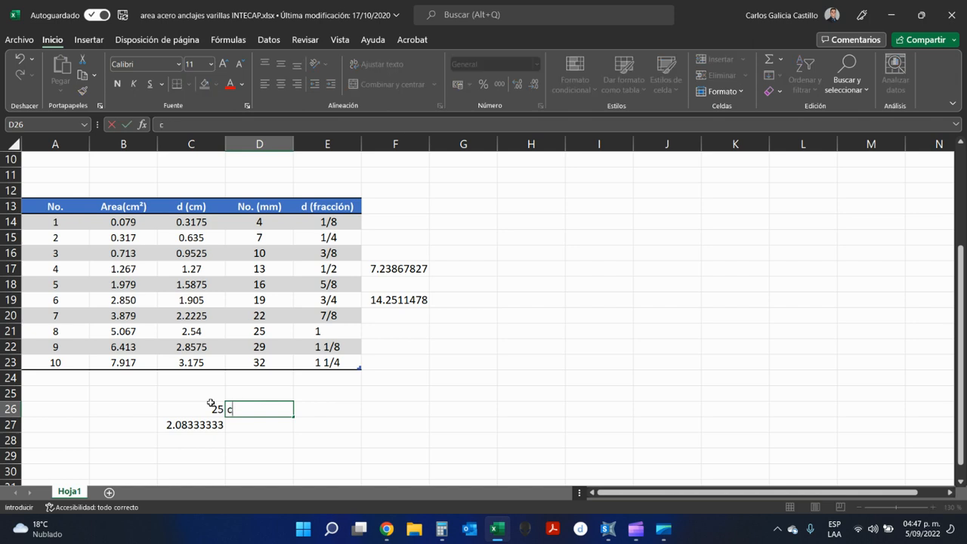
pyautogui.press('Return')
# Label the steel area value in B26 as "Área de Acero req"
pyautogui.press('Up')
pyautogui.press('Left')
pyautogui.press('Left')
pyautogui.press('Left')
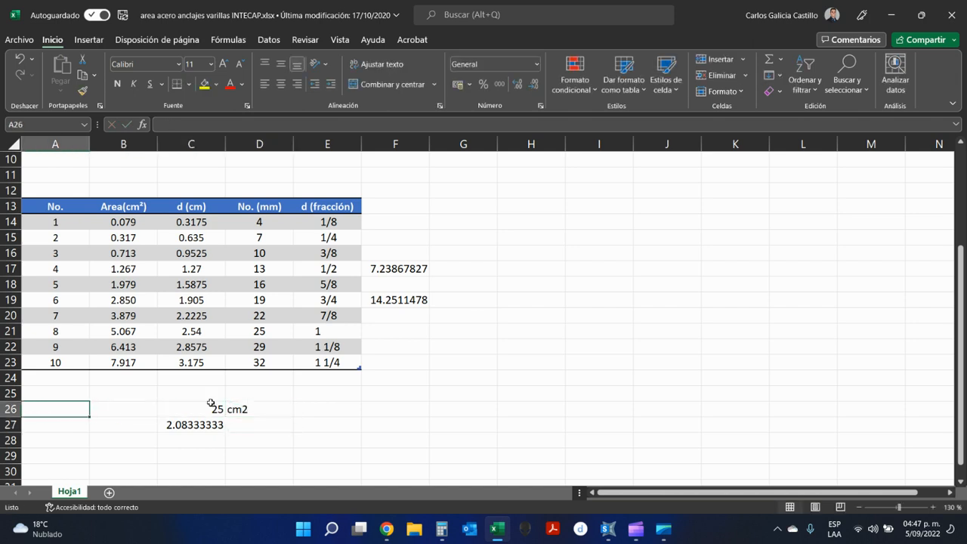
pyautogui.press('Right')
pyautogui.write('Áre')
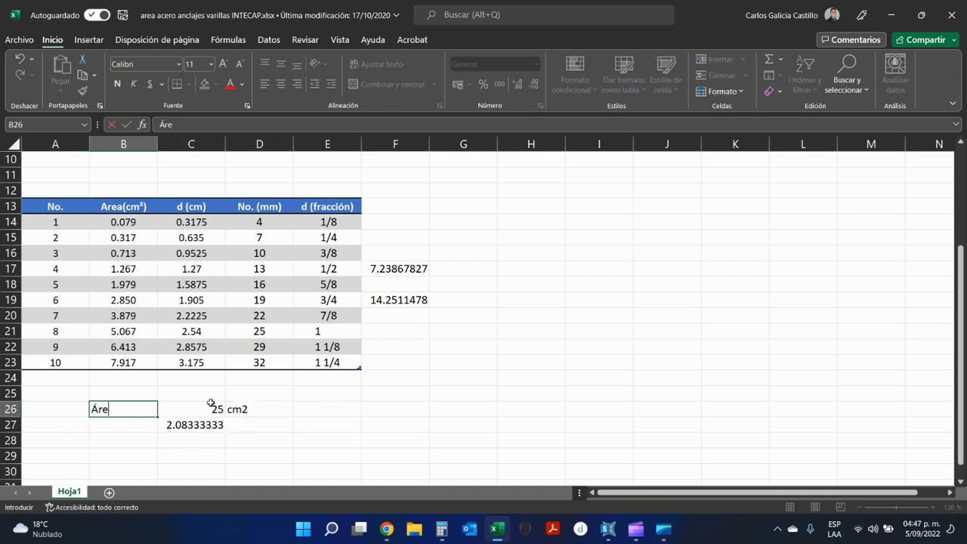
pyautogui.write('a de Acero R')
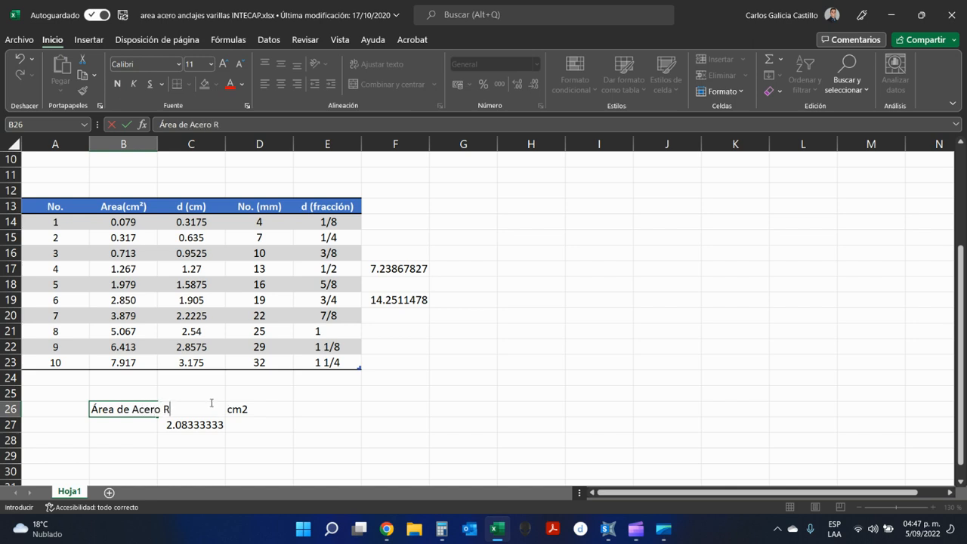
pyautogui.press('BackSpace')
pyautogui.write('re')
pyautogui.press('Return')
pyautogui.press('Up')
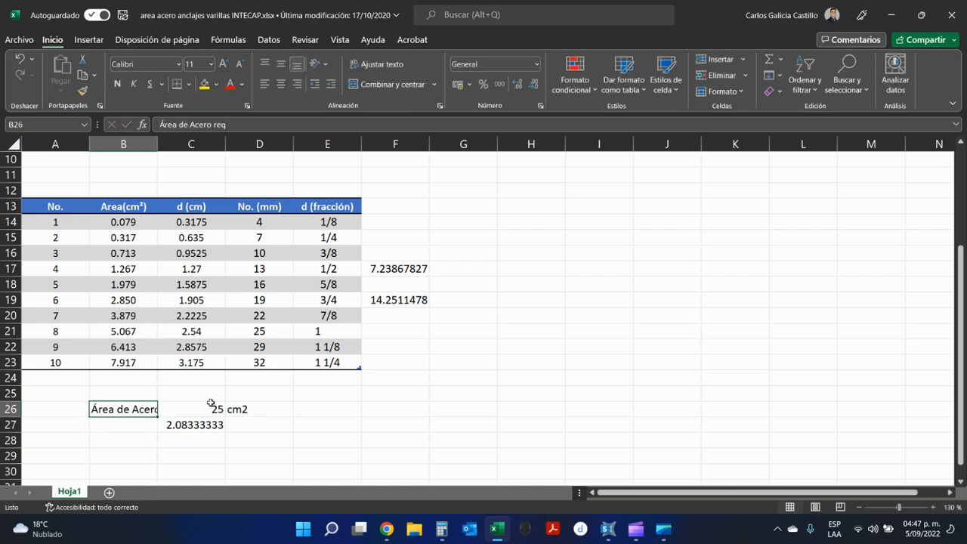
# Change the ending of the B26 label so it reads "Área de Acero min"
pyautogui.click(293, 123)
pyautogui.press('BackSpace')
pyautogui.press('BackSpace')
pyautogui.press('BackSpace')
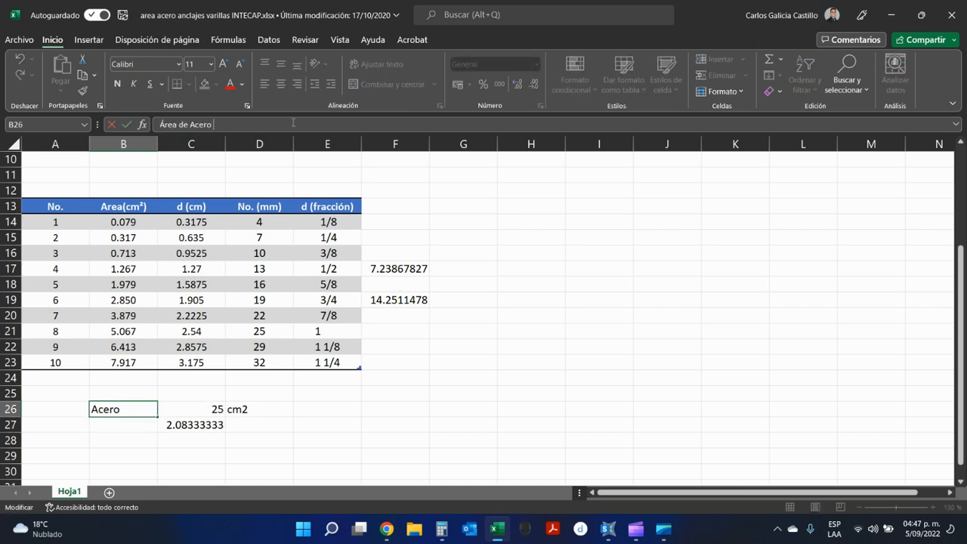
pyautogui.write('min')
pyautogui.press('Return')
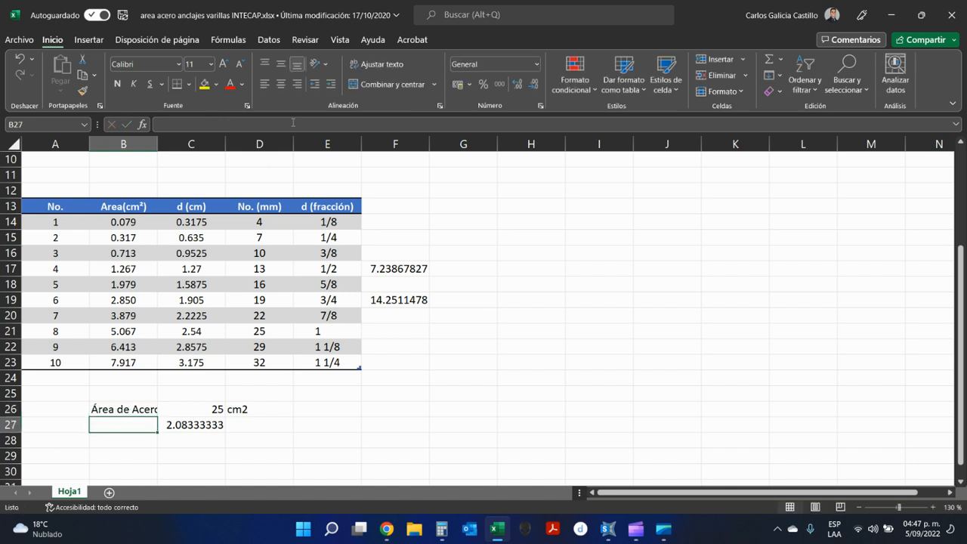
# Compare the area needed per bar in C27 with the No. 6 bar's area in the table
pyautogui.press('Right')
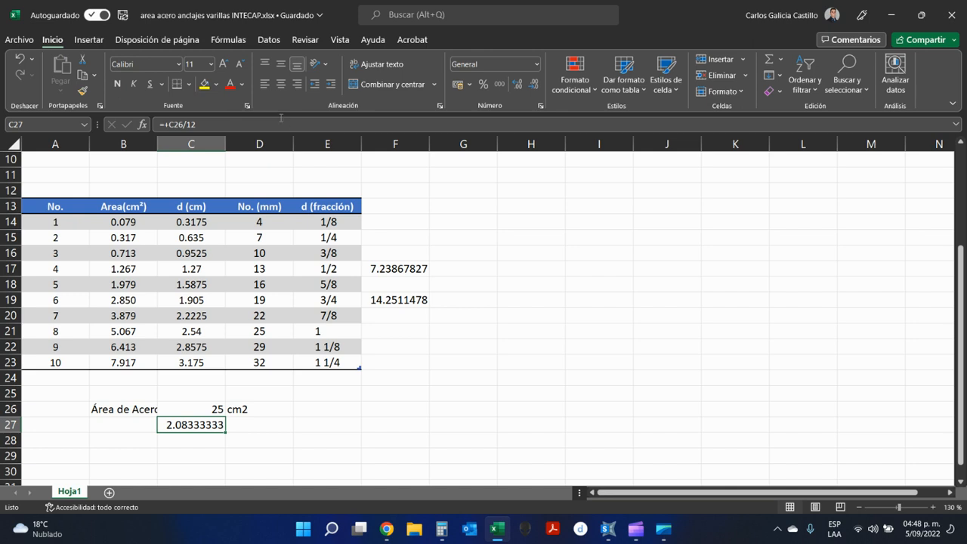
pyautogui.click(91, 310)
pyautogui.click(87, 300)
pyautogui.moveTo(89, 300); pyautogui.dragTo(121, 301)
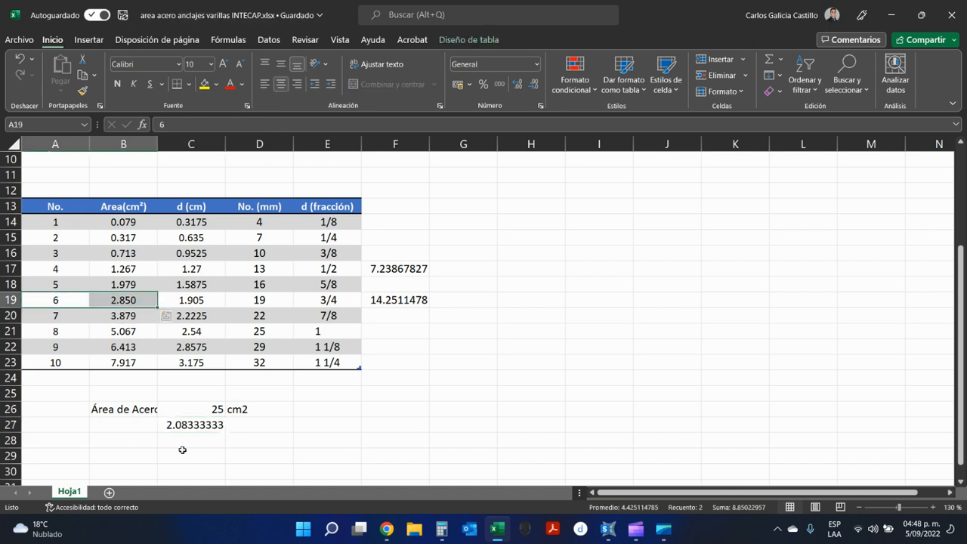
# Add a "Propuesta 1" row with the label in B29, the formula +B19*12 in C29 and the unit cm2 in D29
pyautogui.scroll(-2, 226, 386)
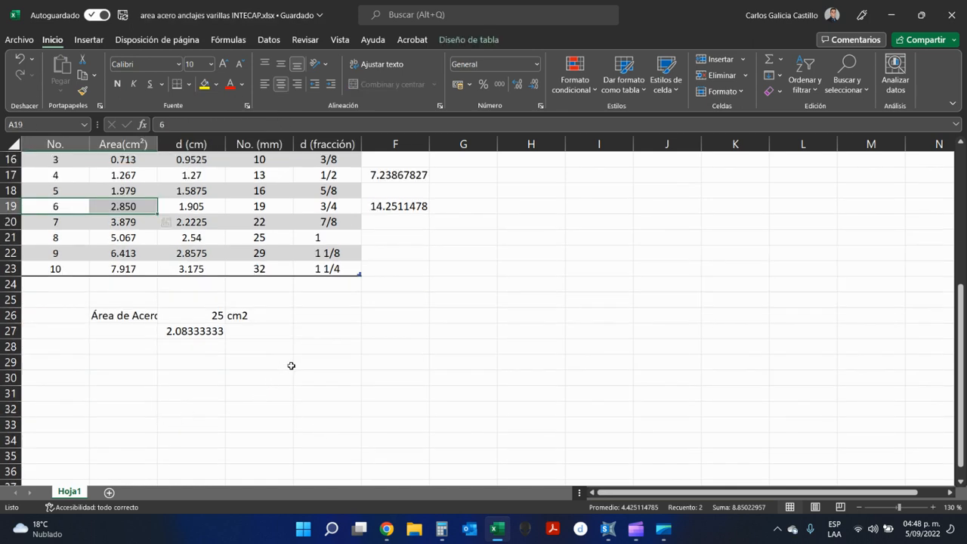
pyautogui.click(109, 362)
pyautogui.write('Propuesta 1')
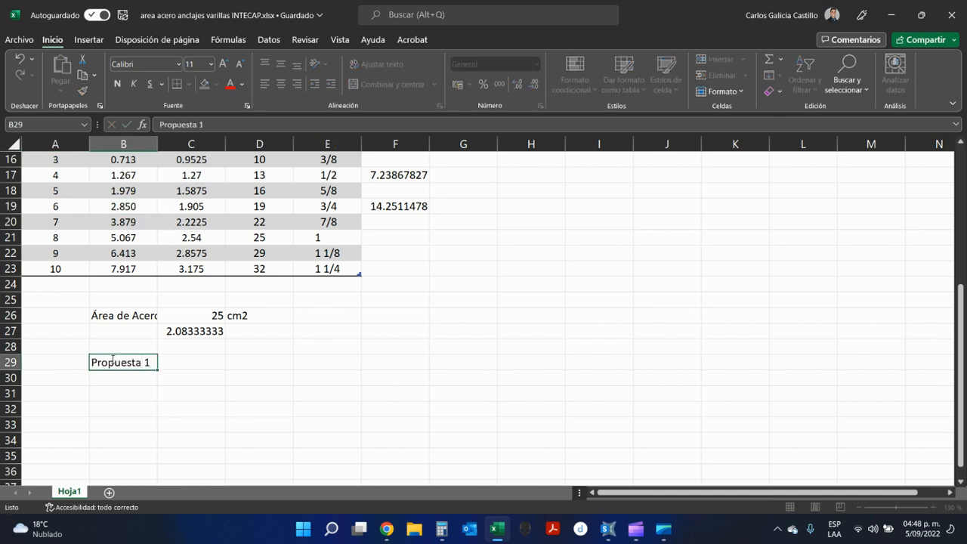
pyautogui.press('Tab')
pyautogui.write('+')
pyautogui.scroll(2, 110, 359)
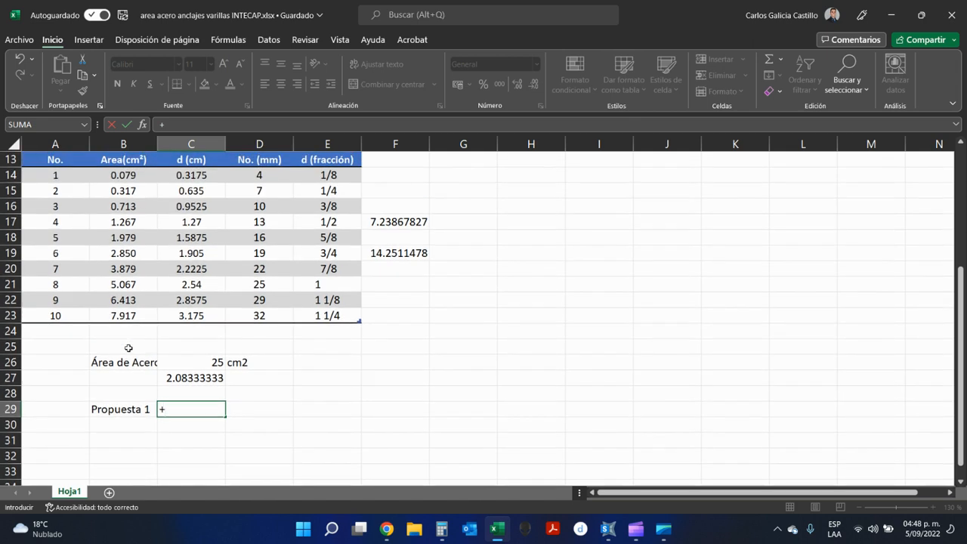
pyautogui.click(119, 300)
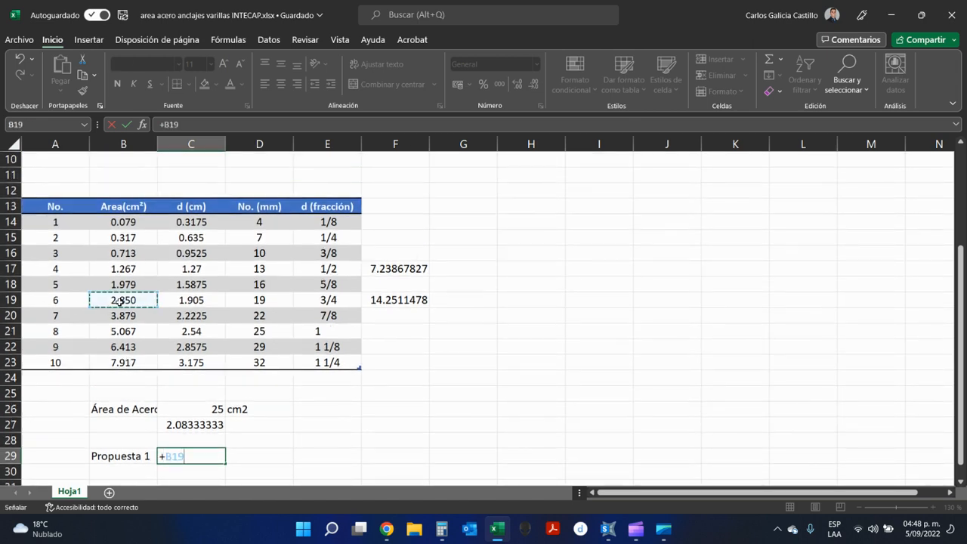
pyautogui.write('*12')
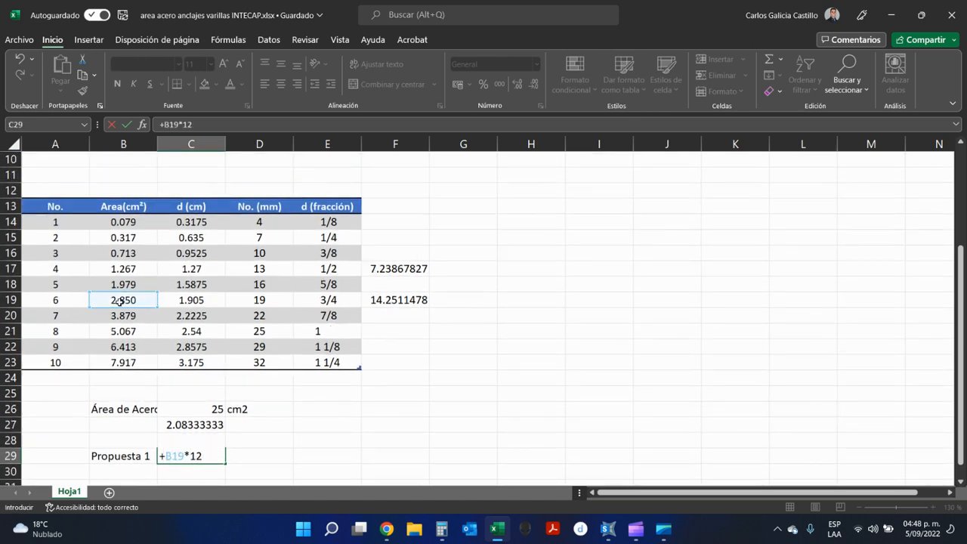
pyautogui.press('Tab')
pyautogui.write('cm2')
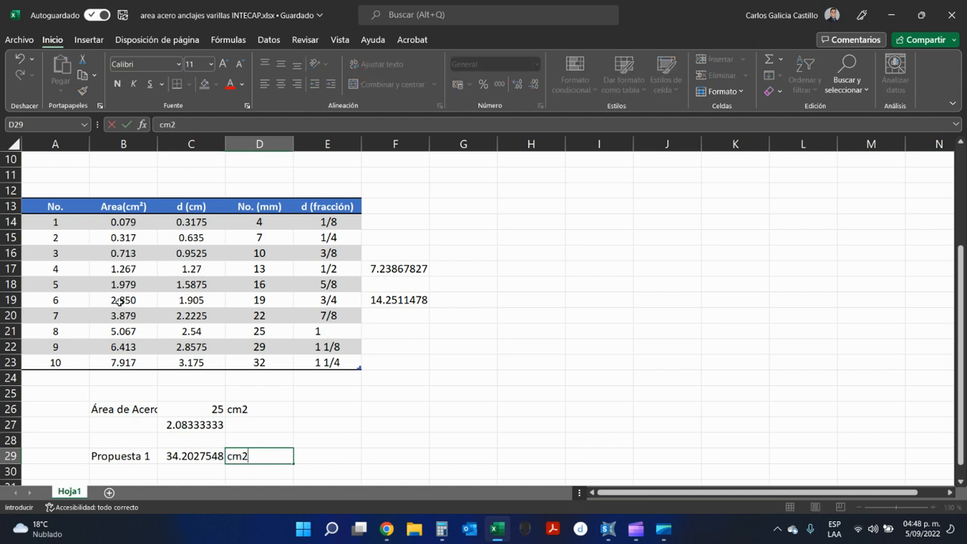
pyautogui.press('Return')
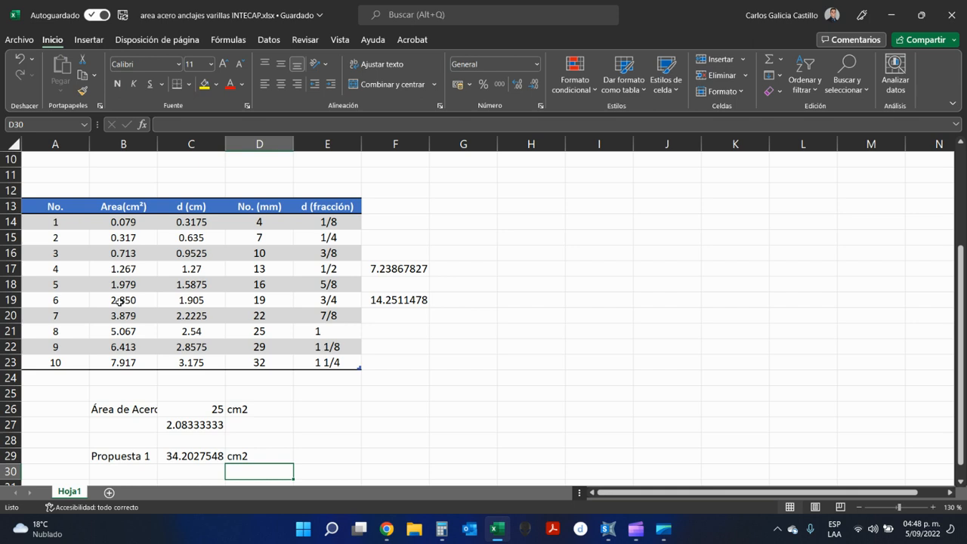
# Enter the label "Propuesta 2" in B31 for a second reinforcement proposal
pyautogui.press('Down')
pyautogui.press('Left')
pyautogui.press('Left')
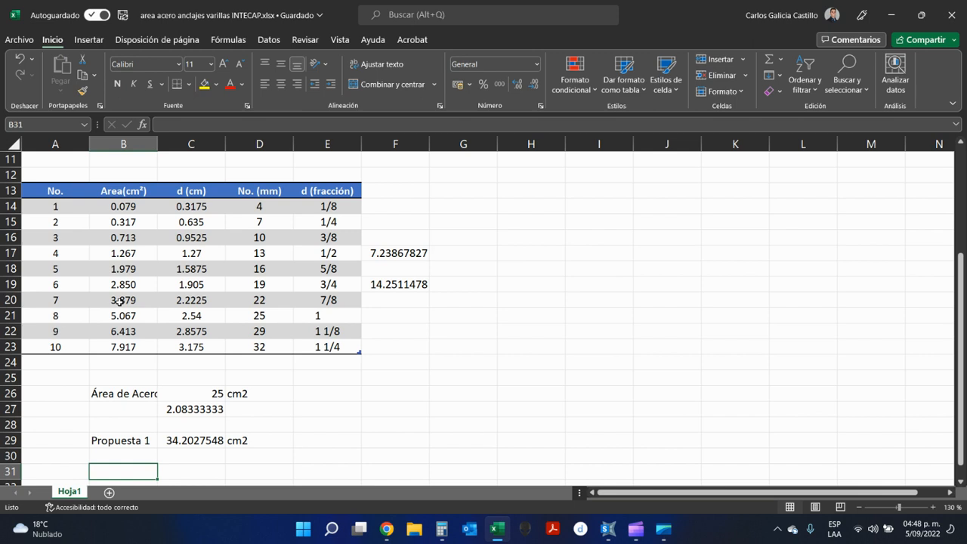
pyautogui.write('Propuesta')
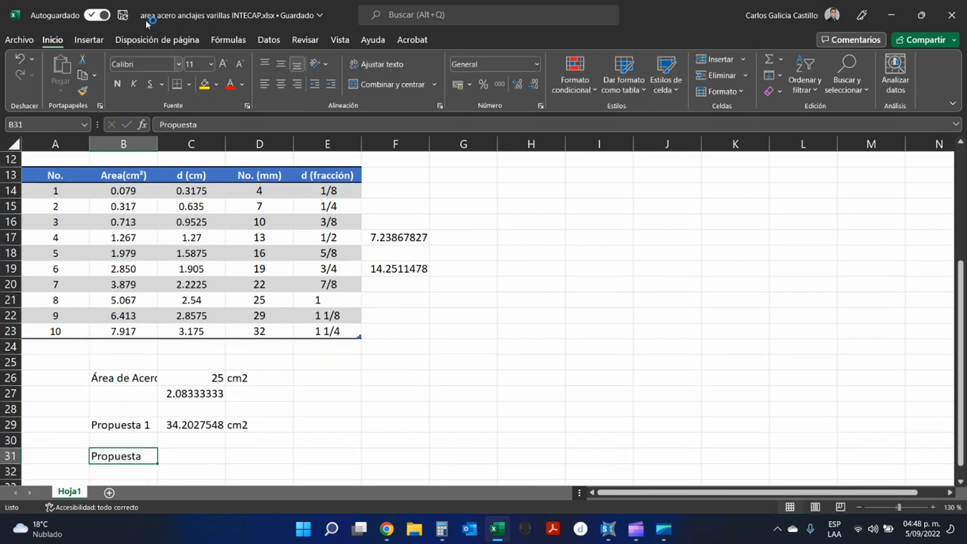
pyautogui.click(218, 124)
pyautogui.write('2')
pyautogui.press('Return')
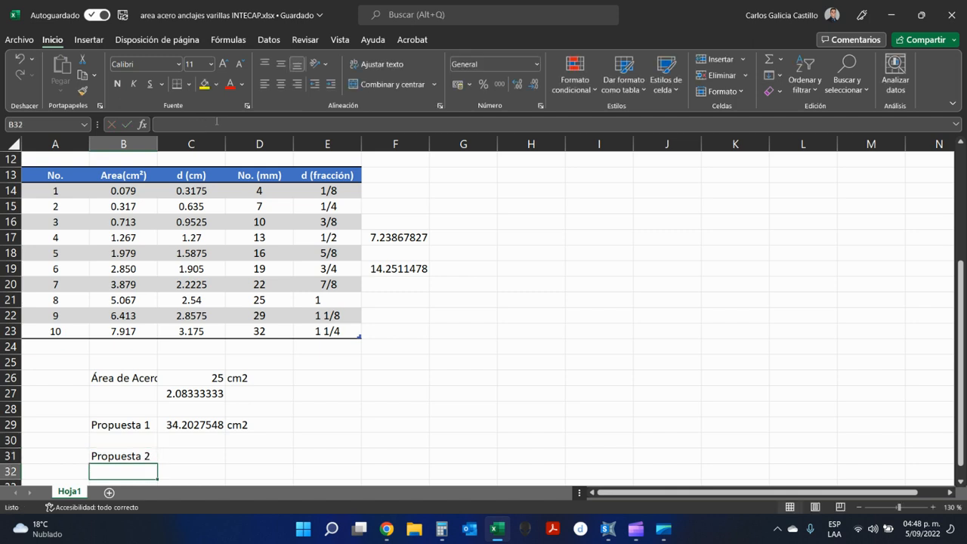
# Calculate the second proposal's steel area in C31 as eight No. 6 bars with 8*B19
pyautogui.press('Up')
pyautogui.press('Right')
pyautogui.write('+')
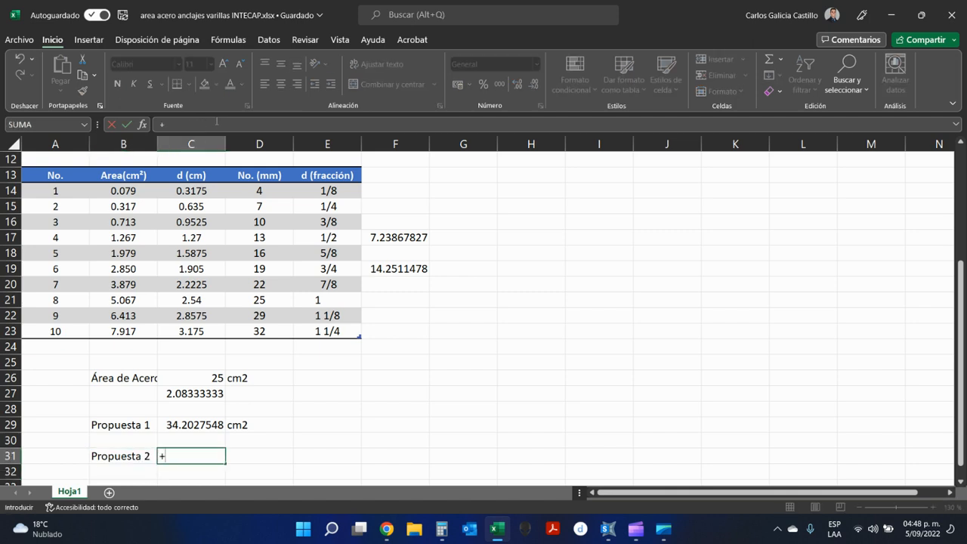
pyautogui.write('8*')
pyautogui.click(139, 266)
pyautogui.press('Return')
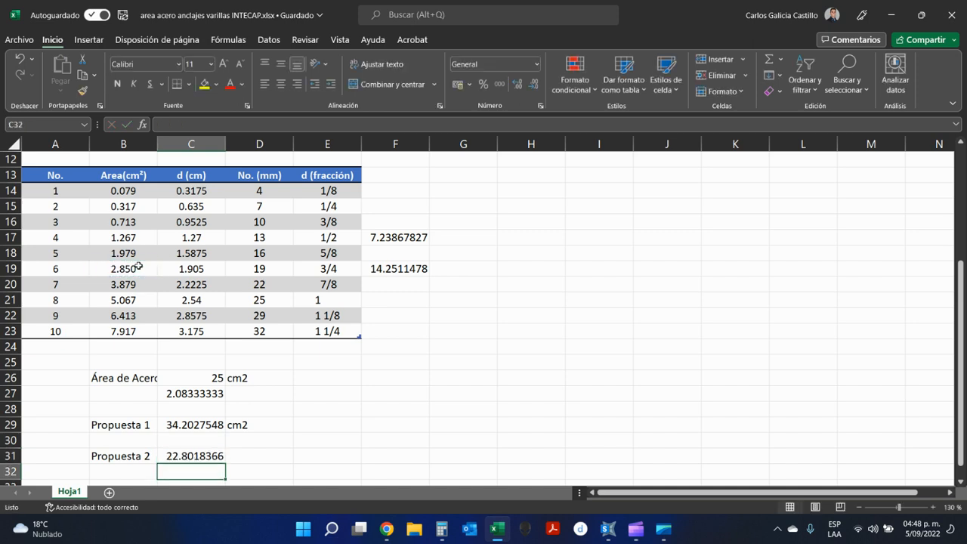
# Change the second proposal's formula in C31 to use the No. 7 bar area, making it 8*B20
pyautogui.press('Up')
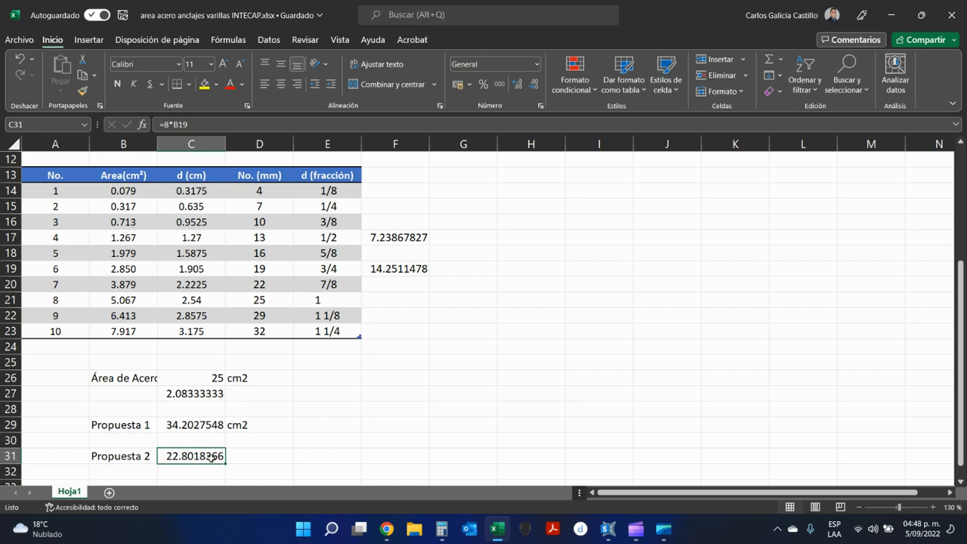
pyautogui.click(189, 125)
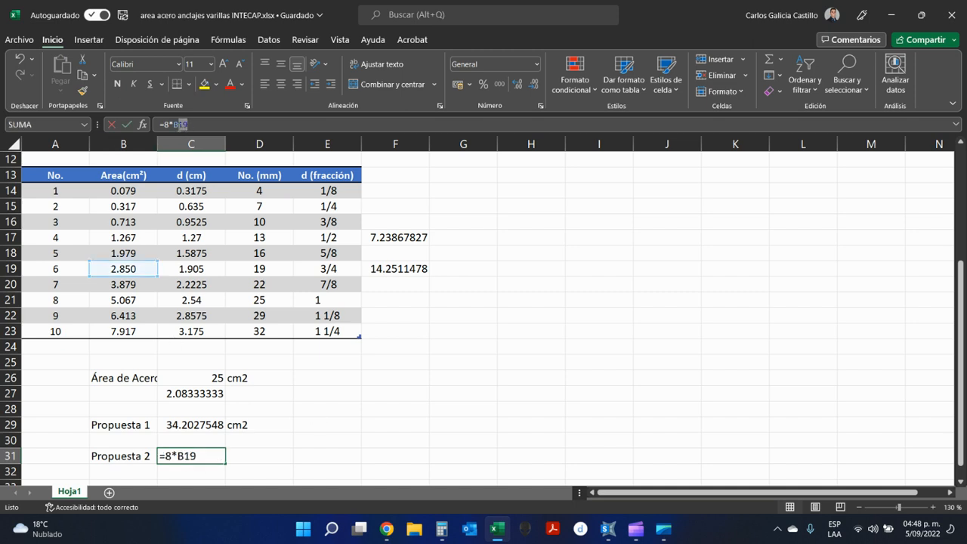
pyautogui.moveTo(190, 126); pyautogui.dragTo(172, 126)
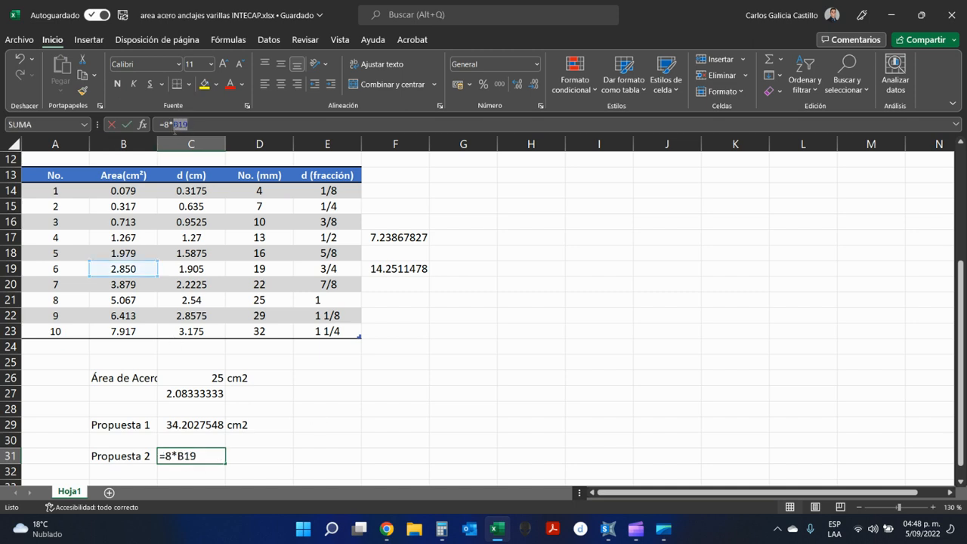
pyautogui.click(134, 283)
pyautogui.press('Return')
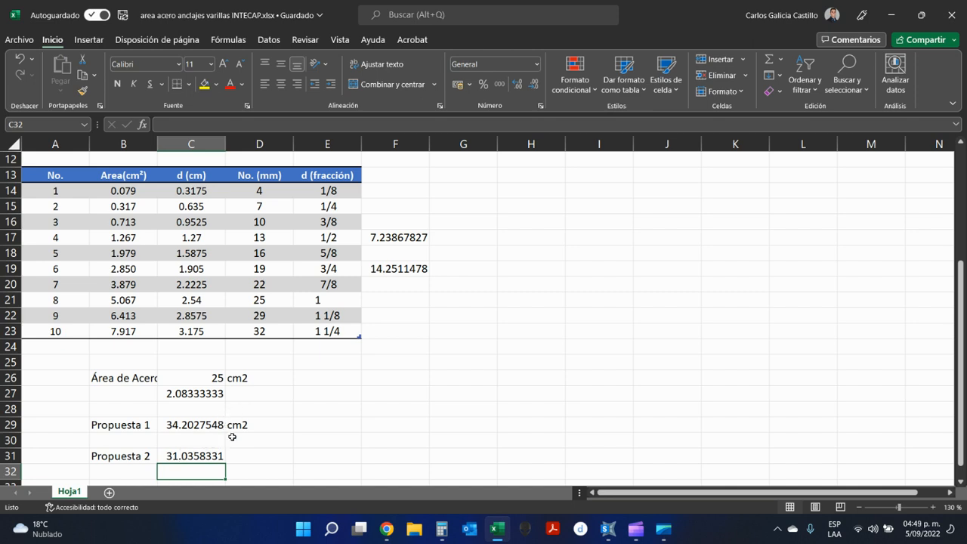
# Label the first proposal's bar arrangement in A29 as 12No.6
pyautogui.click(66, 425)
pyautogui.write('12')
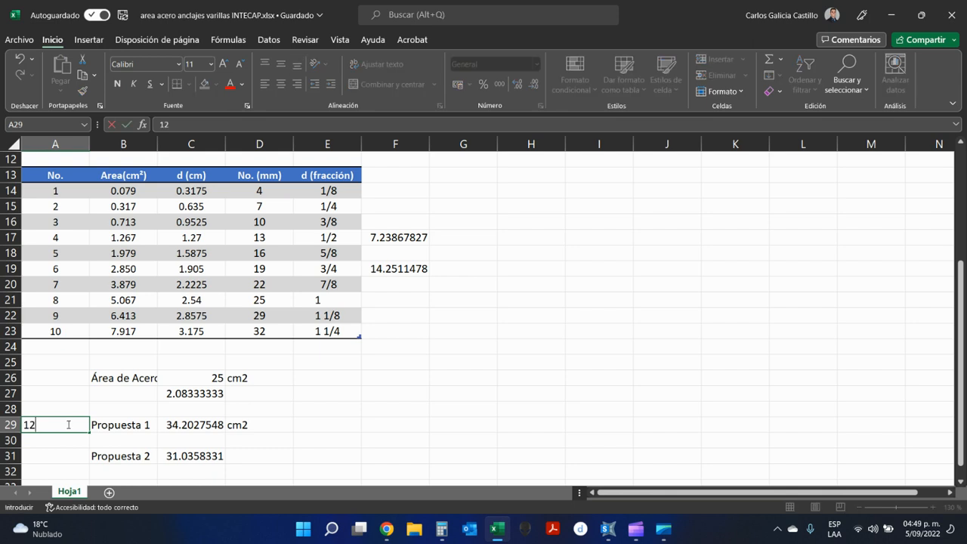
pyautogui.write('No.6')
pyautogui.press('Return')
# Label the second proposal's bar arrangement in A31 as 8No.7, correcting the typing error in the cell
pyautogui.press('Return')
pyautogui.write('8NBo.7')
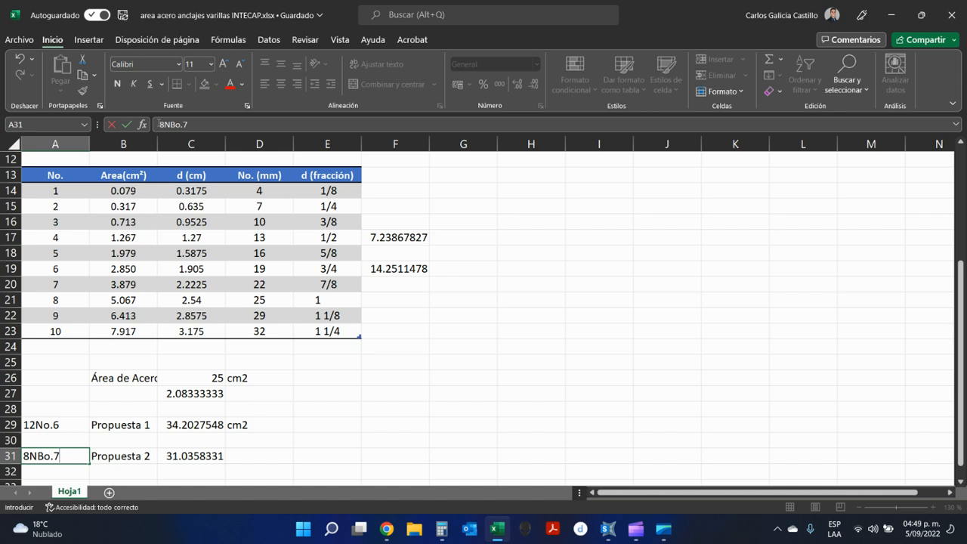
pyautogui.click(165, 124)
pyautogui.press('Delete')
pyautogui.press('Return')
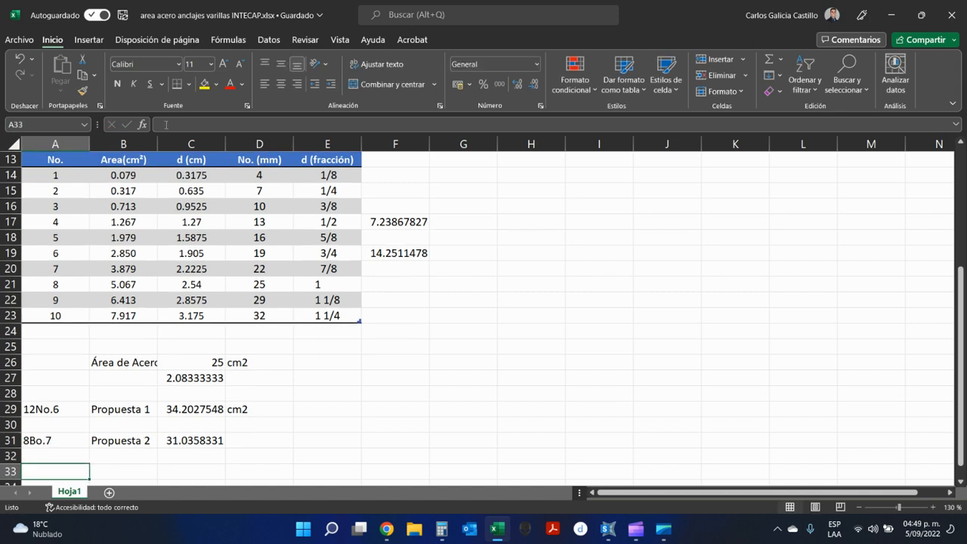
pyautogui.press('Up')
pyautogui.click(170, 124)
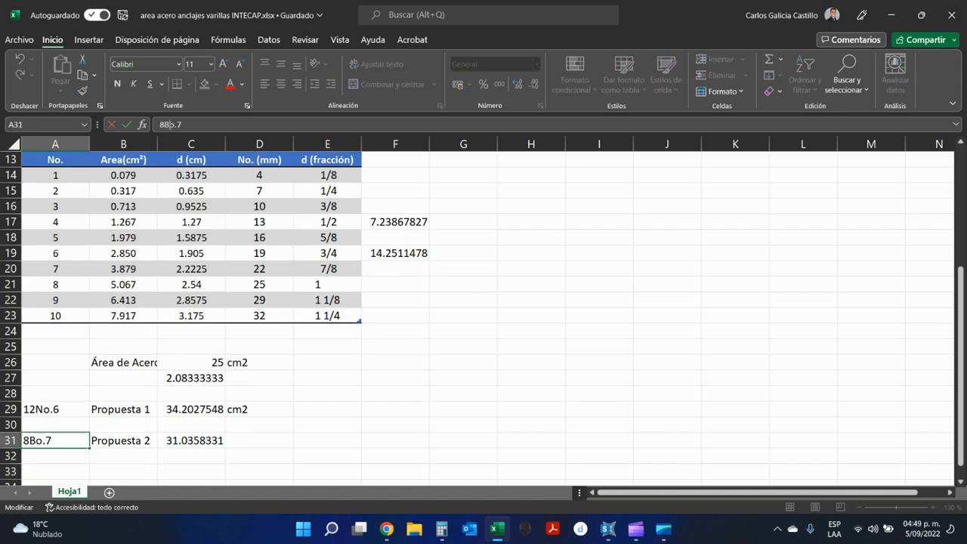
pyautogui.press('BackSpace')
pyautogui.write('N')
pyautogui.press('Return')
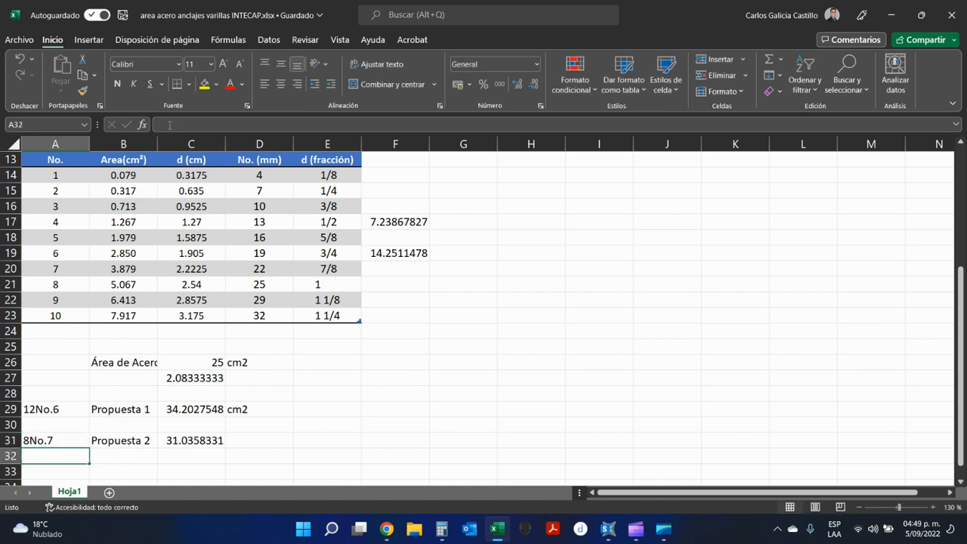
pyautogui.press('Down')
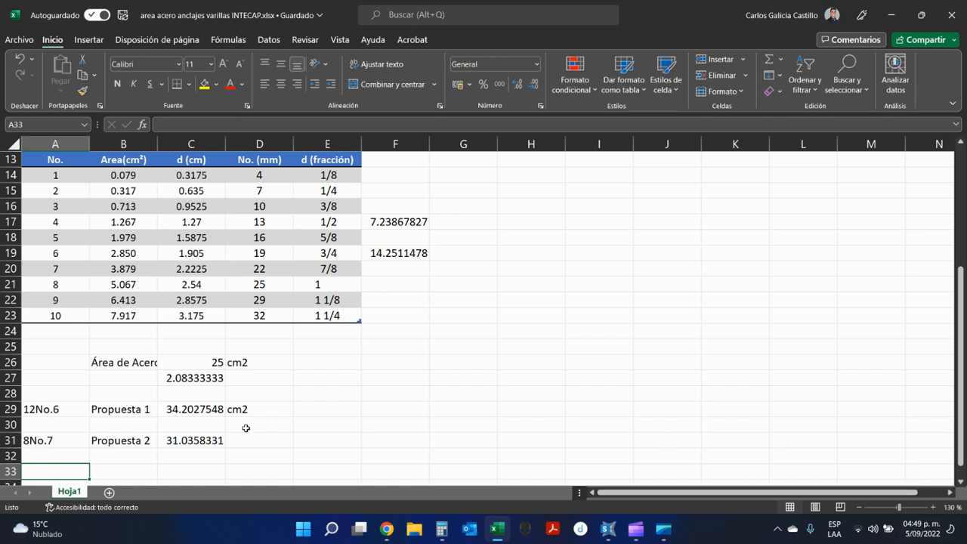
# Highlight the second proposal's row, A31:C31, as the reinforcement option to use
pyautogui.click(10, 440)
pyautogui.moveTo(44, 444); pyautogui.dragTo(195, 440)
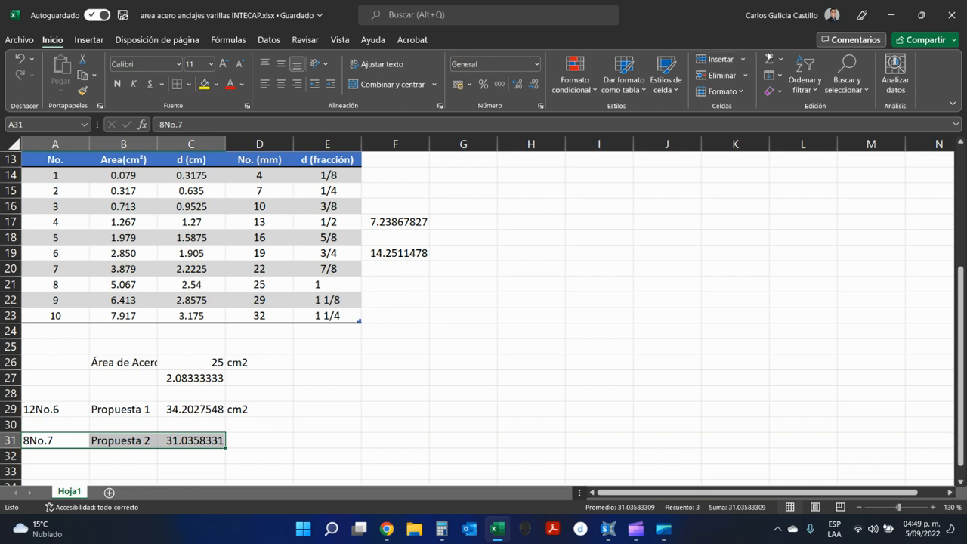
pyautogui.click(846, 83)
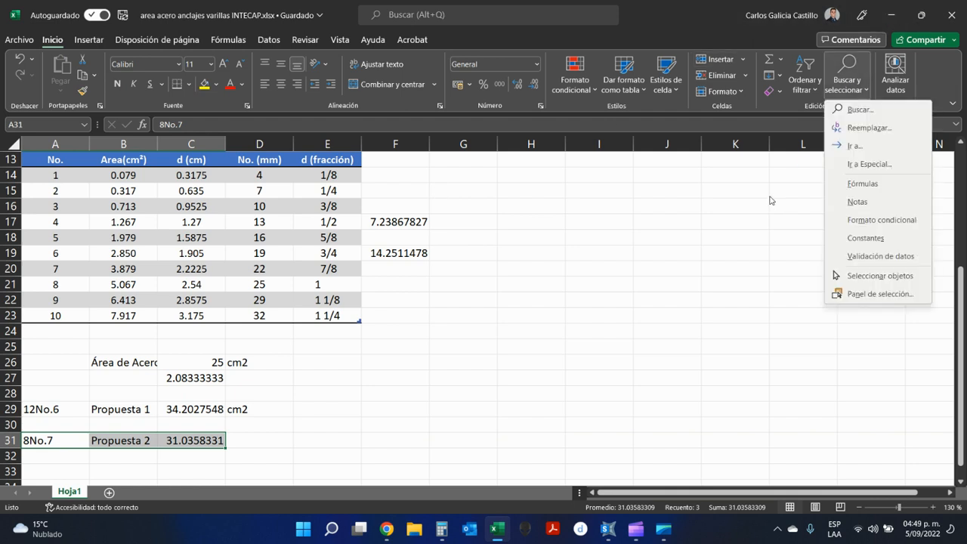
pyautogui.click(704, 253)
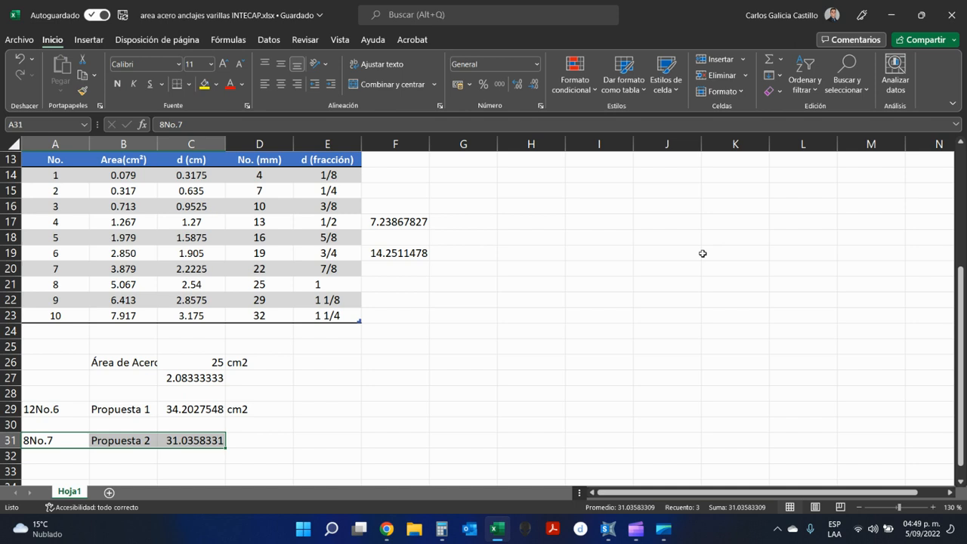
pyautogui.moveTo(53, 440); pyautogui.dragTo(175, 441)
# Switch to SAP2000 and look through the available longitudinal bar sizes in the column's reinforcement data
pyautogui.click(892, 16)
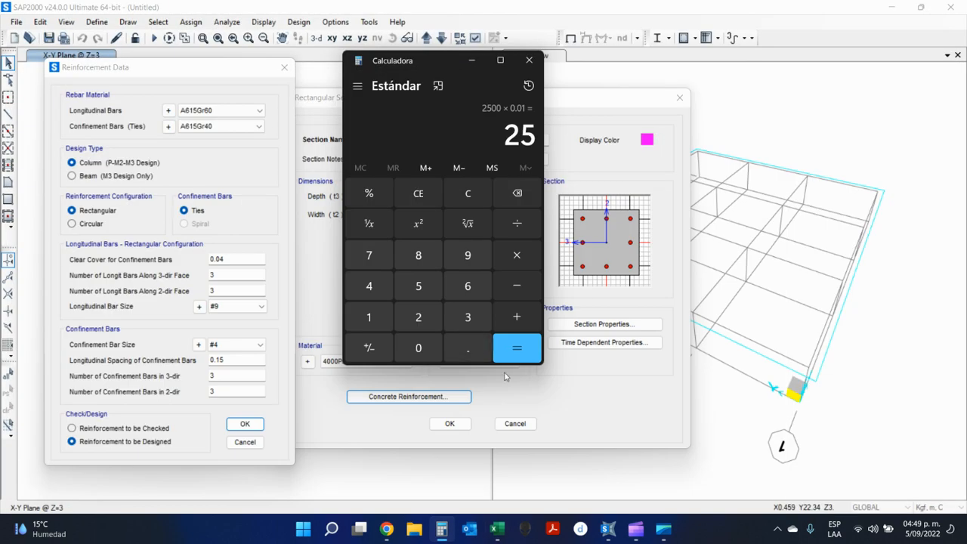
pyautogui.click(277, 368)
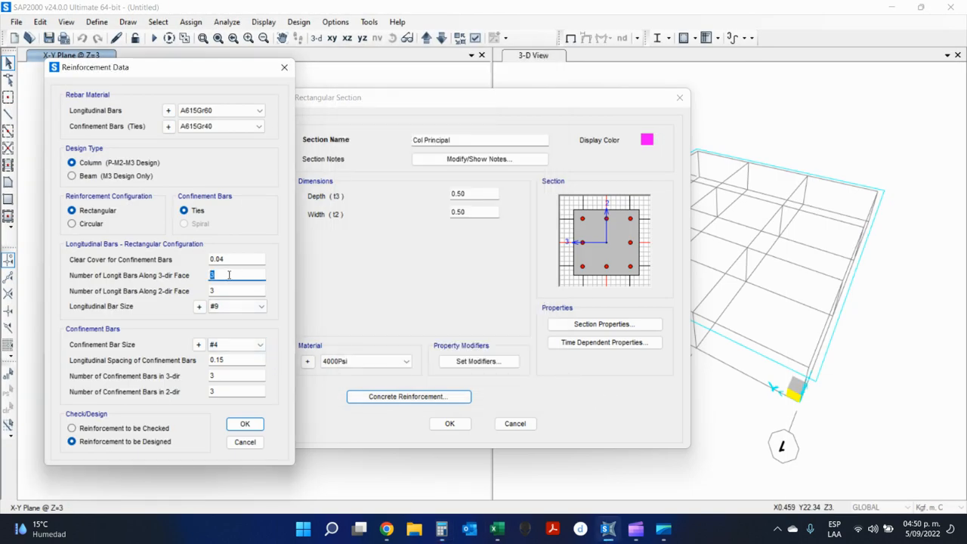
pyautogui.click(234, 306)
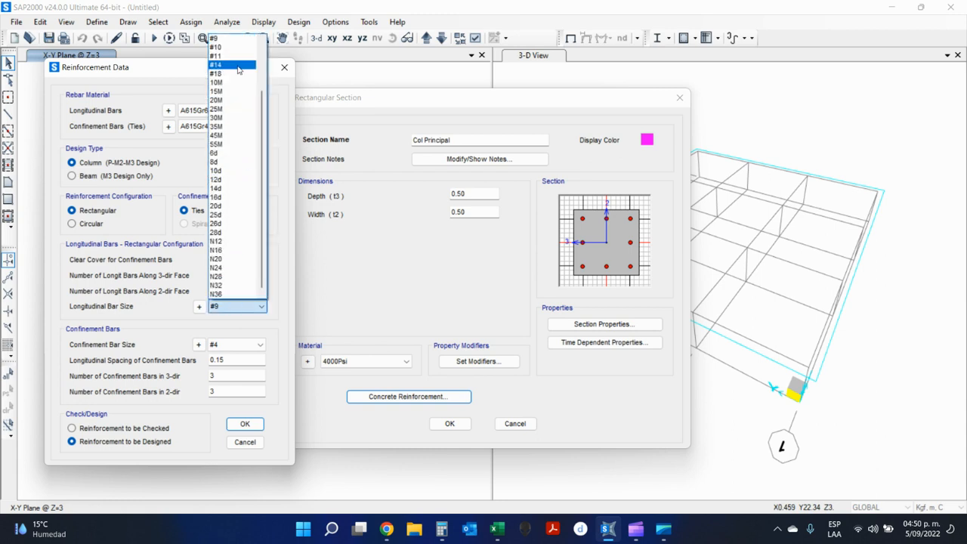
pyautogui.click(241, 311)
pyautogui.click(237, 313)
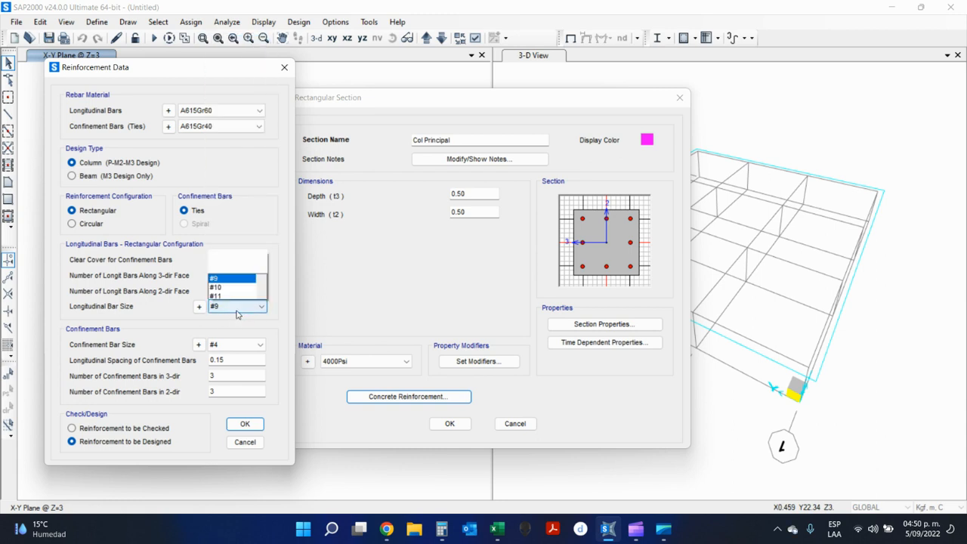
pyautogui.moveTo(264, 267); pyautogui.dragTo(265, 246)
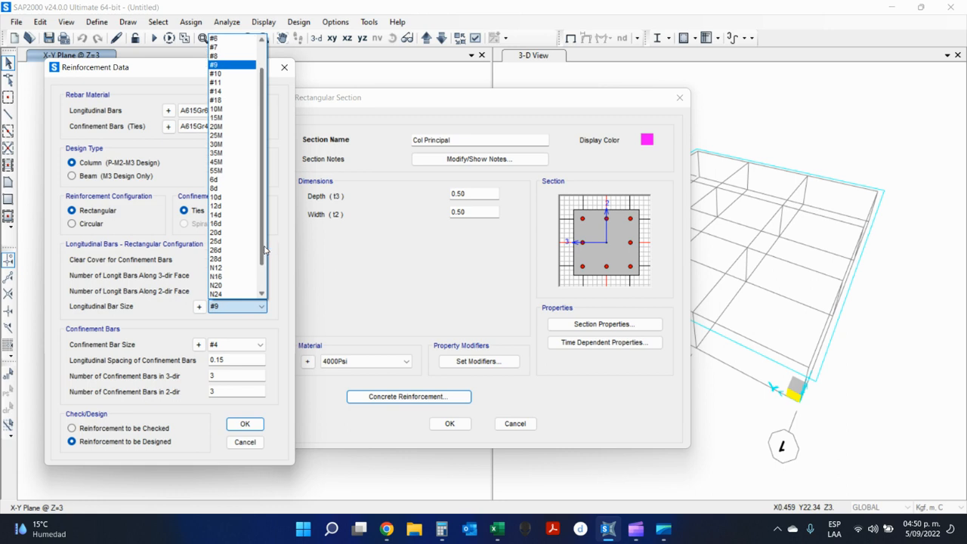
pyautogui.click(263, 309)
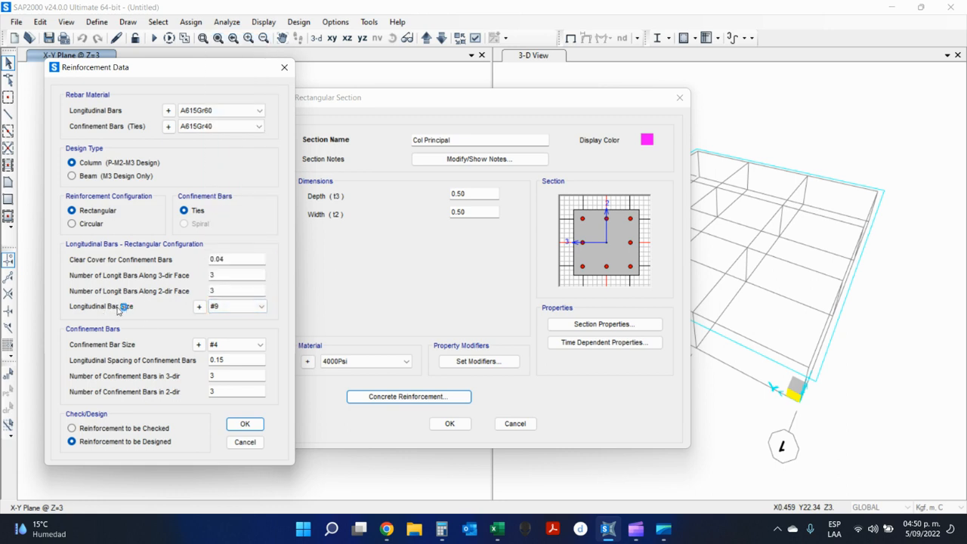
pyautogui.click(242, 307)
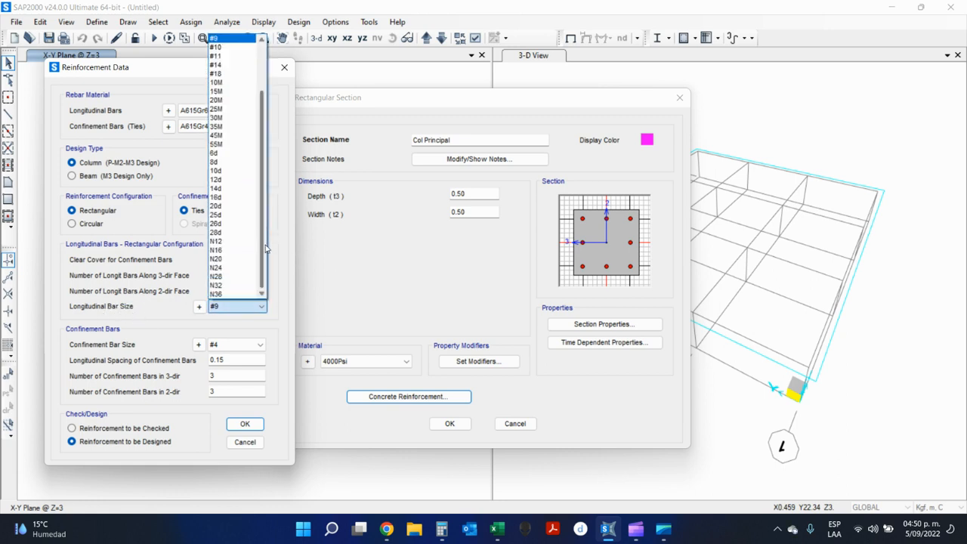
pyautogui.moveTo(266, 249); pyautogui.dragTo(284, 169)
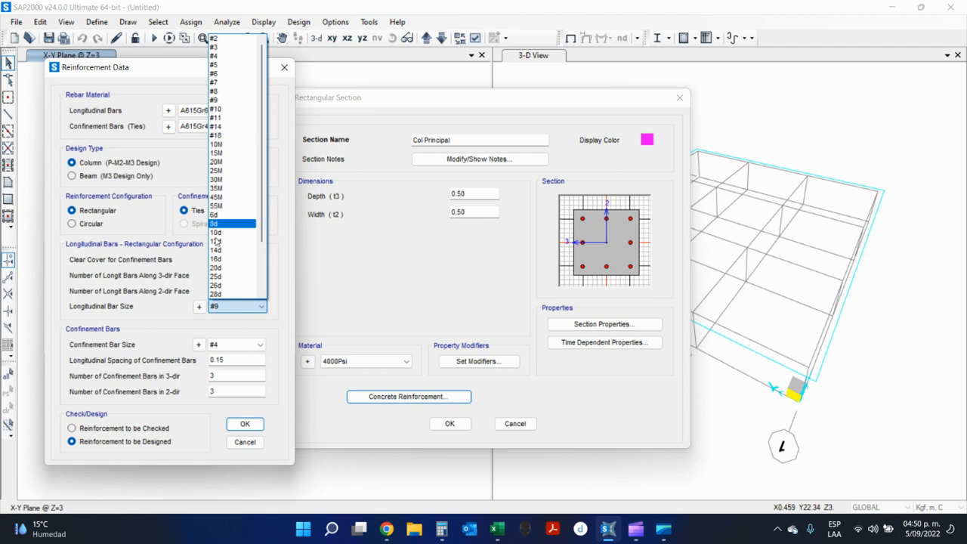
pyautogui.click(156, 307)
pyautogui.click(229, 306)
pyautogui.scroll(3, 242, 151)
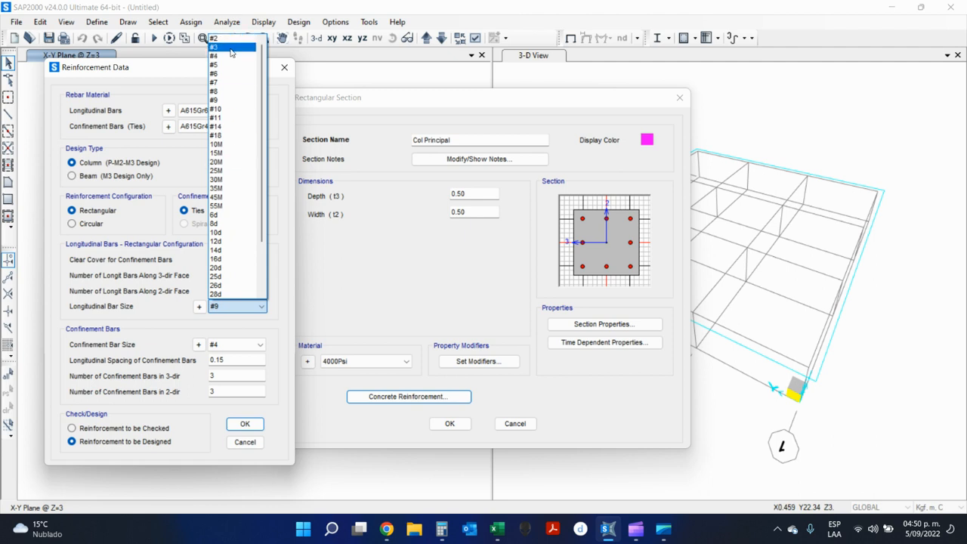
pyautogui.click(170, 260)
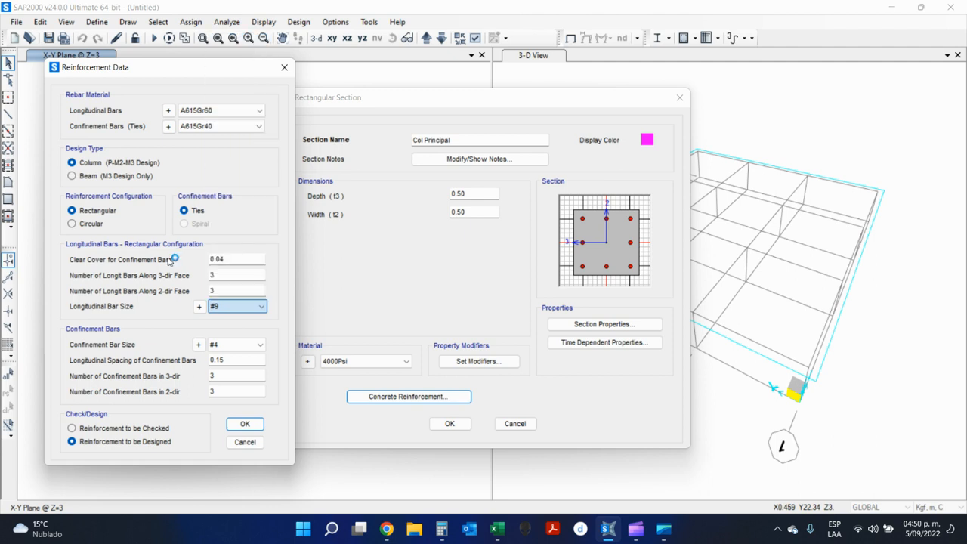
# Open the reinforcing bar size definitions for the longitudinal bars and examine the #6 bar's area and diameter
pyautogui.click(200, 306)
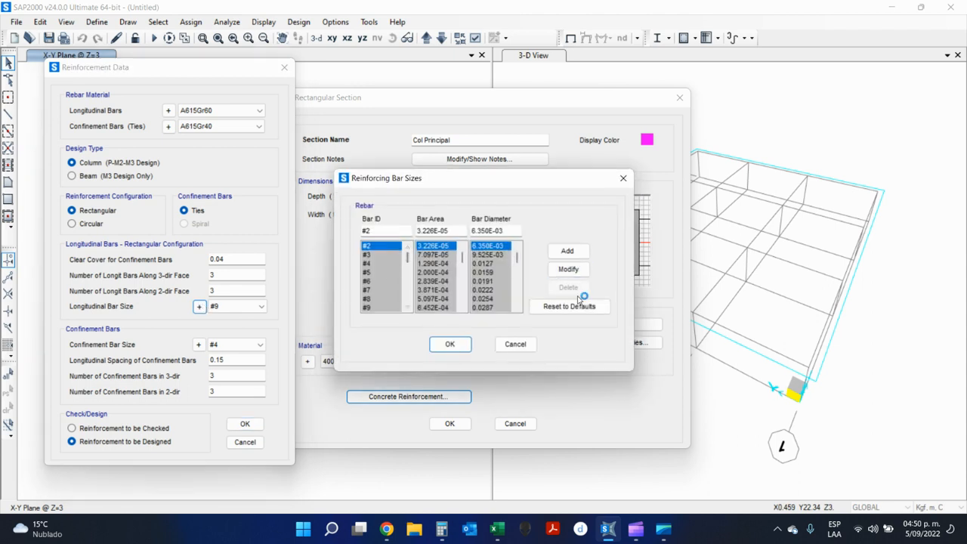
pyautogui.scroll(-10, 392, 286)
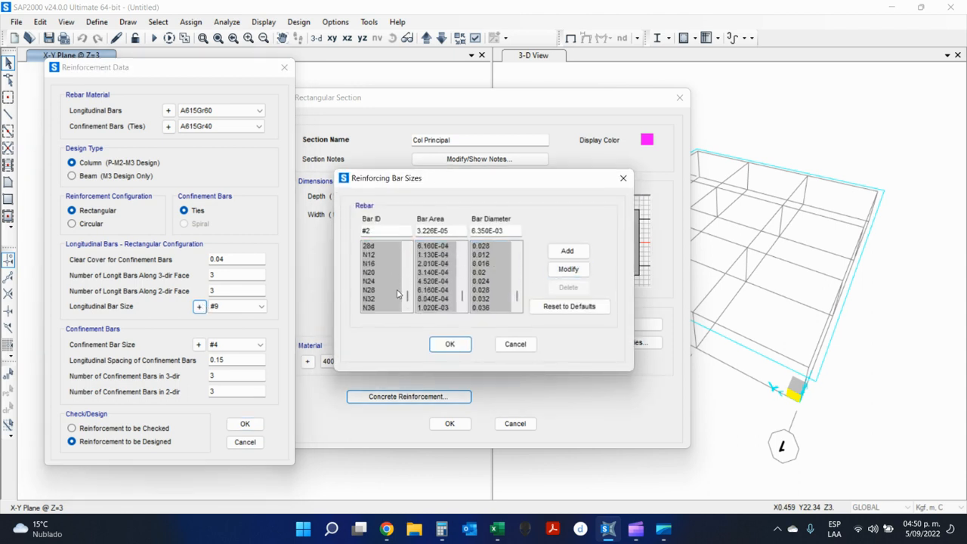
pyautogui.scroll(10, 398, 294)
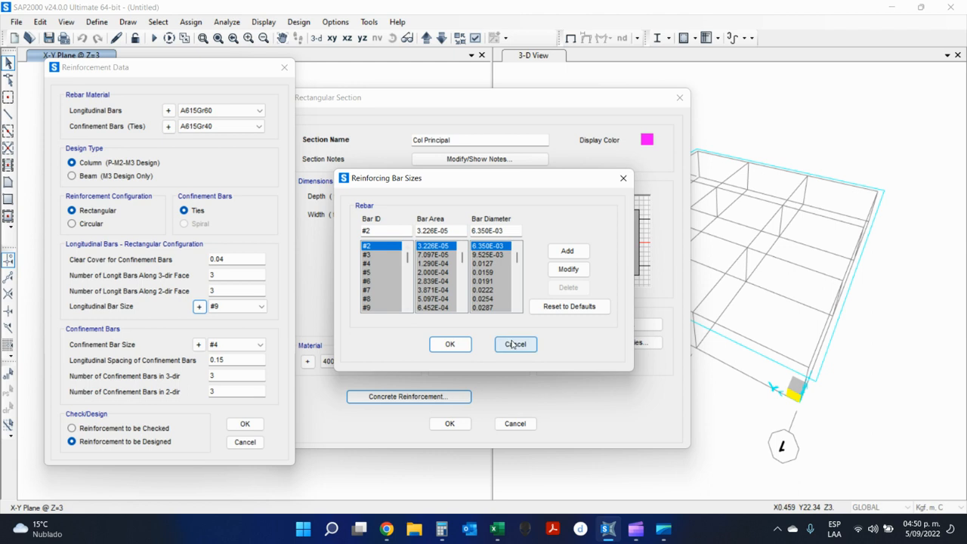
pyautogui.click(384, 281)
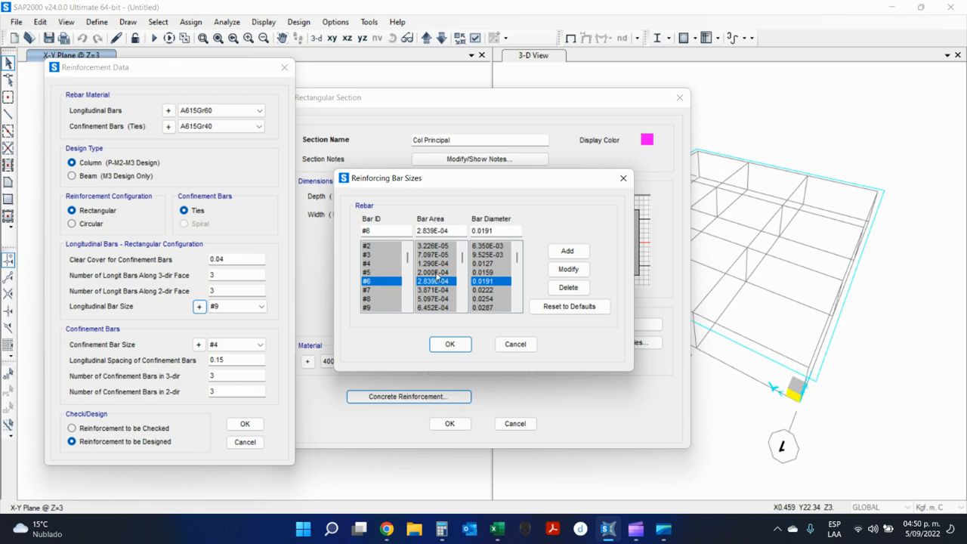
# Compare with the No. 6 bar area in B19 of the Excel table, return to SAP2000 and cancel the bar size definitions
pyautogui.click(497, 531)
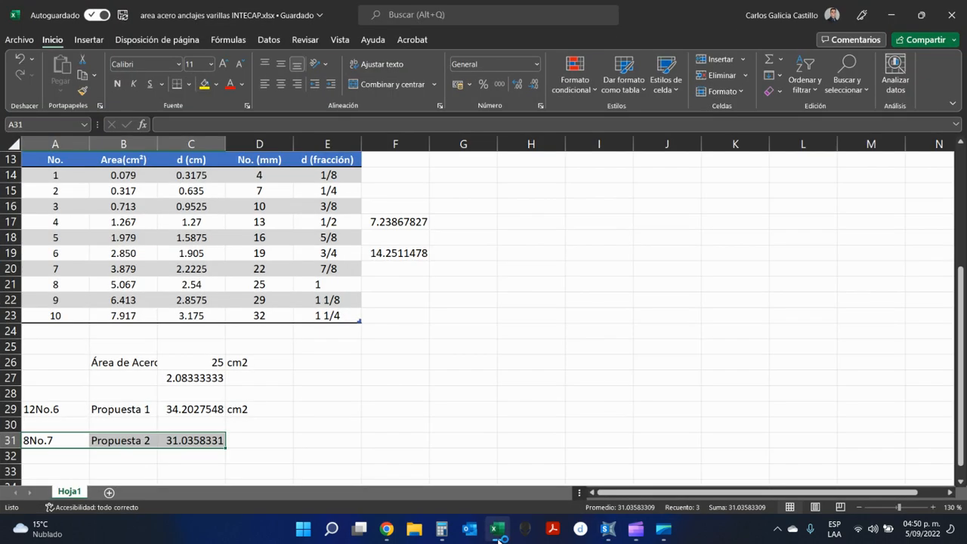
pyautogui.click(123, 285)
pyautogui.click(123, 253)
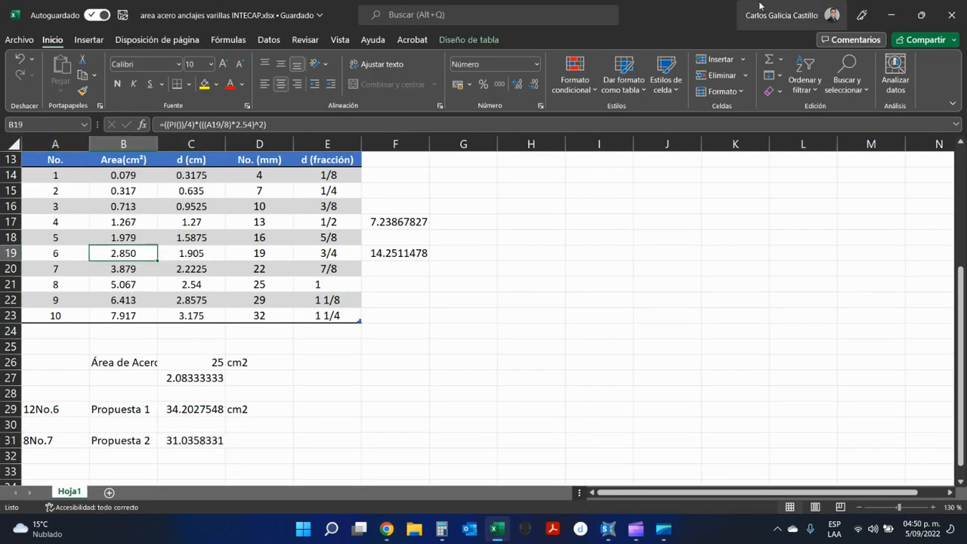
pyautogui.click(889, 15)
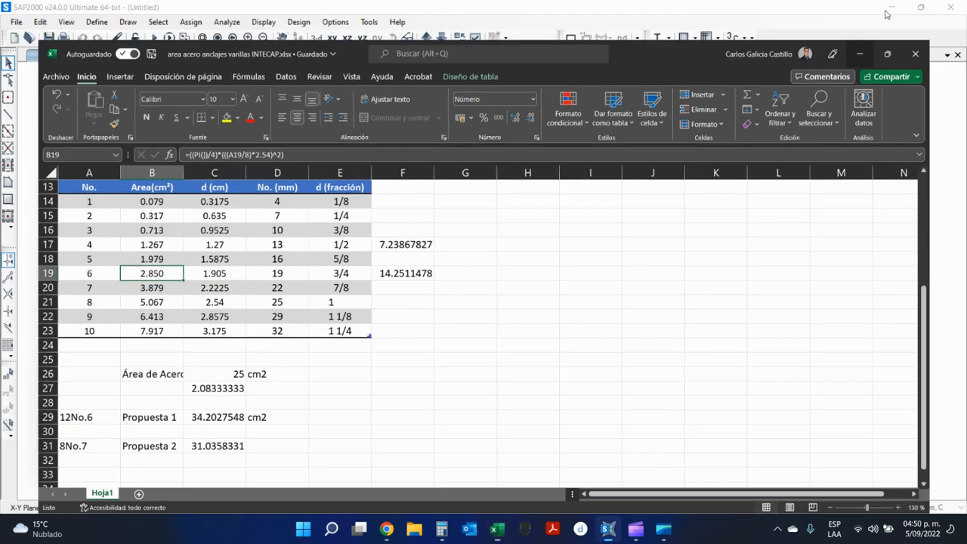
pyautogui.click(515, 344)
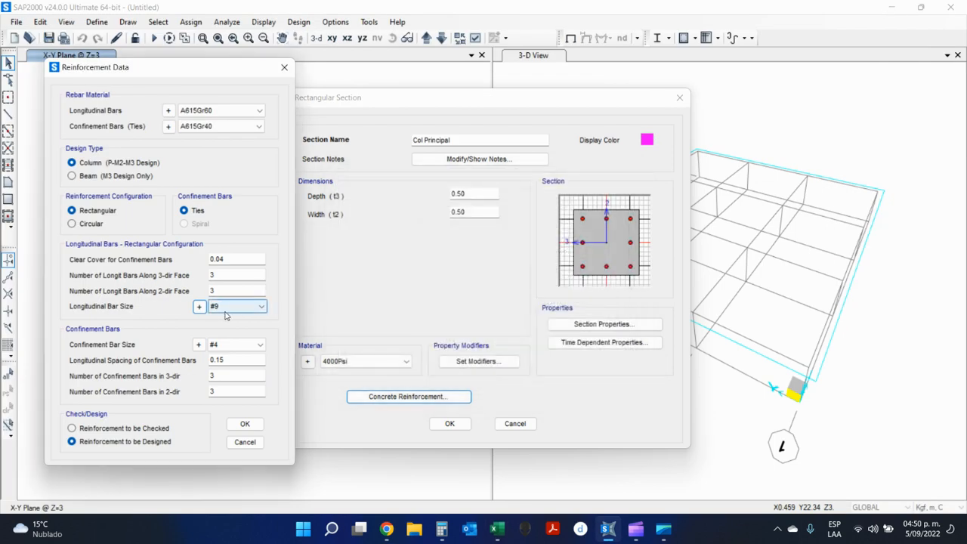
# Set the column's longitudinal bar size to #7 and accept the reinforcement data
pyautogui.click(237, 307)
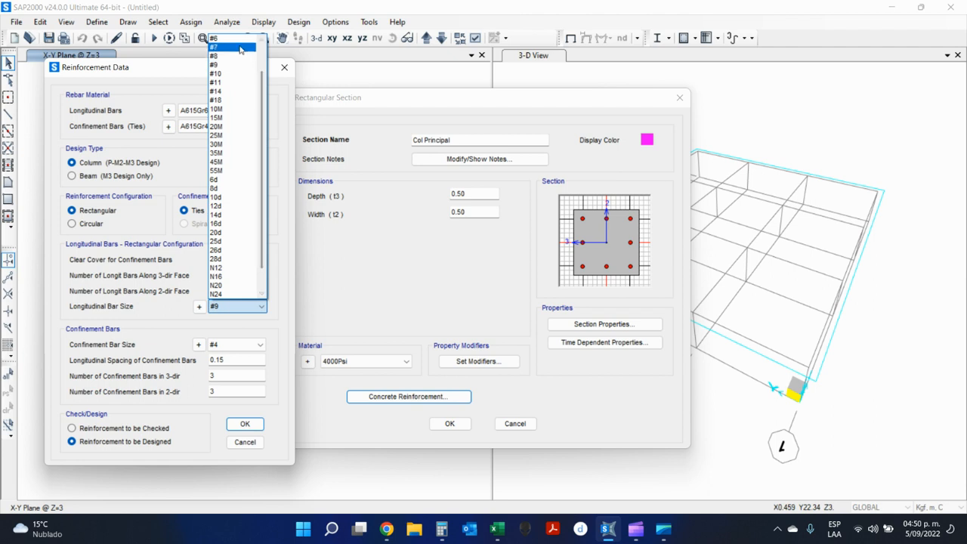
pyautogui.click(239, 47)
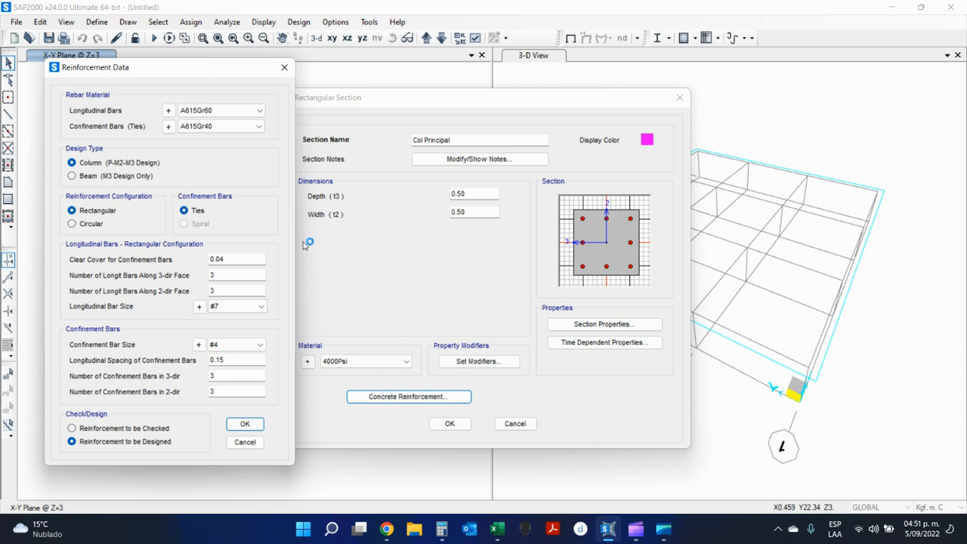
pyautogui.click(231, 274)
pyautogui.click(254, 425)
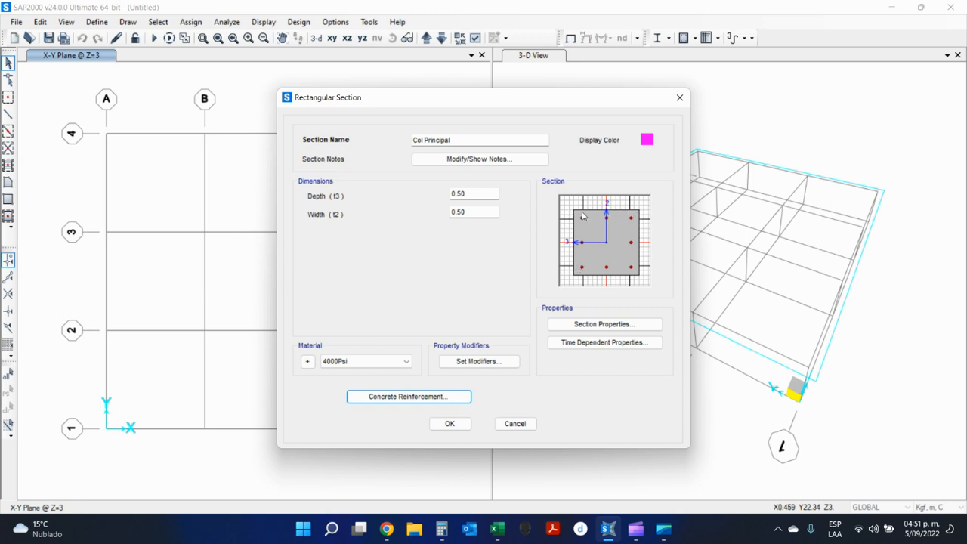
# Reopen the Col Principal section's concrete reinforcement and try 5 longitudinal bars along the 3-direction face
pyautogui.click(451, 400)
pyautogui.moveTo(500, 72); pyautogui.dragTo(315, 81)
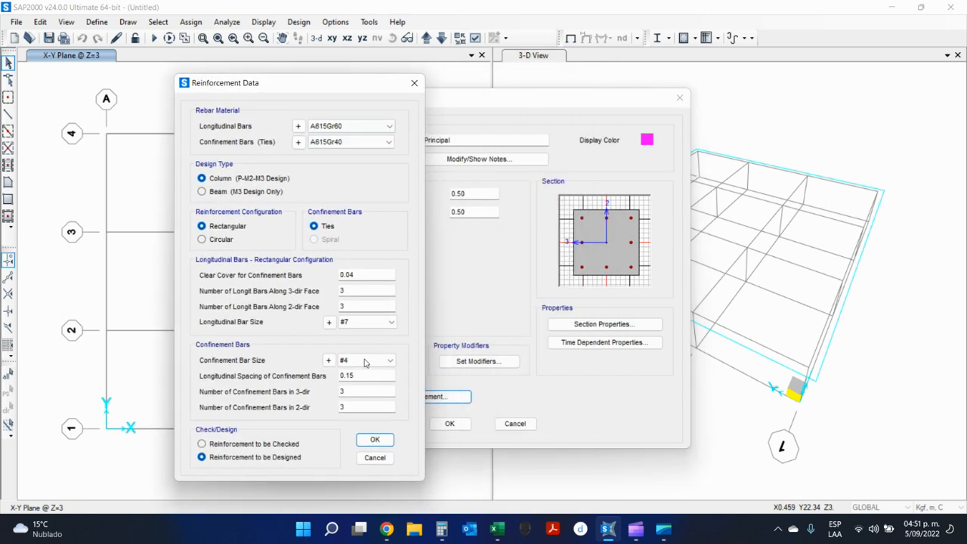
pyautogui.moveTo(355, 290); pyautogui.dragTo(252, 296)
pyautogui.write('5')
pyautogui.click(375, 439)
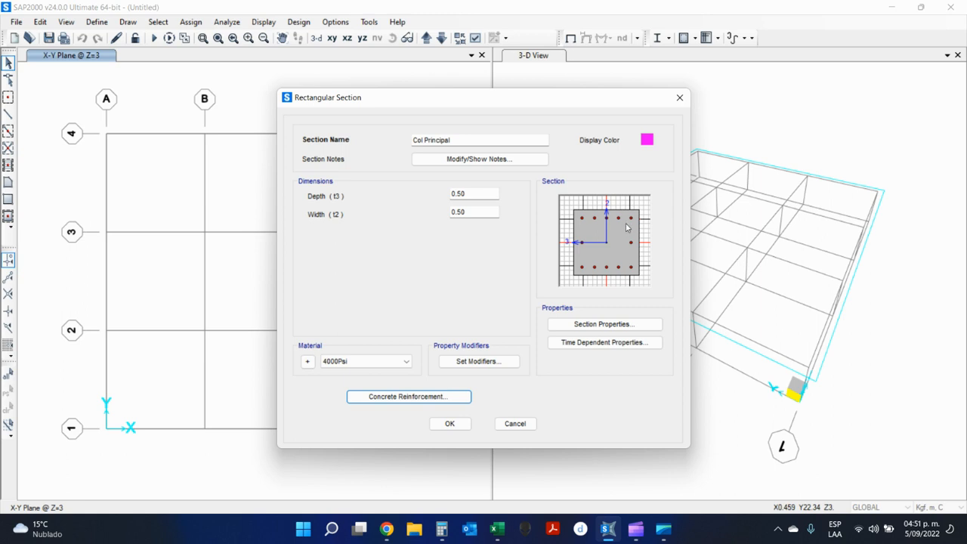
# Reopen the column's concrete reinforcement and set the longitudinal bars along the 3-direction face back to 3
pyautogui.click(461, 398)
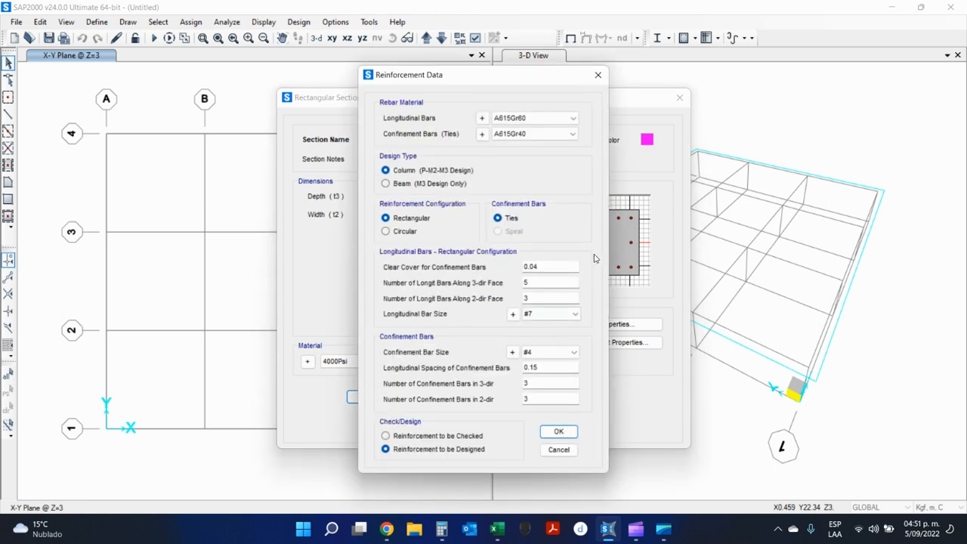
pyautogui.moveTo(516, 85); pyautogui.dragTo(316, 81)
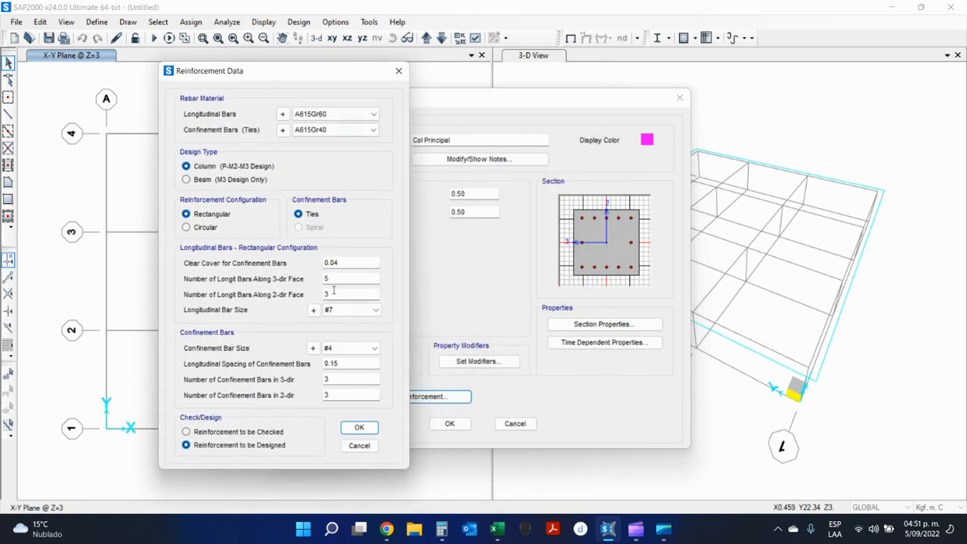
pyautogui.doubleClick(333, 278)
pyautogui.write('3')
# Check the 8No.7 entry of Propuesta 2 in A31 of the Excel workbook, and return to SAP2000
pyautogui.click(497, 529)
pyautogui.click(250, 423)
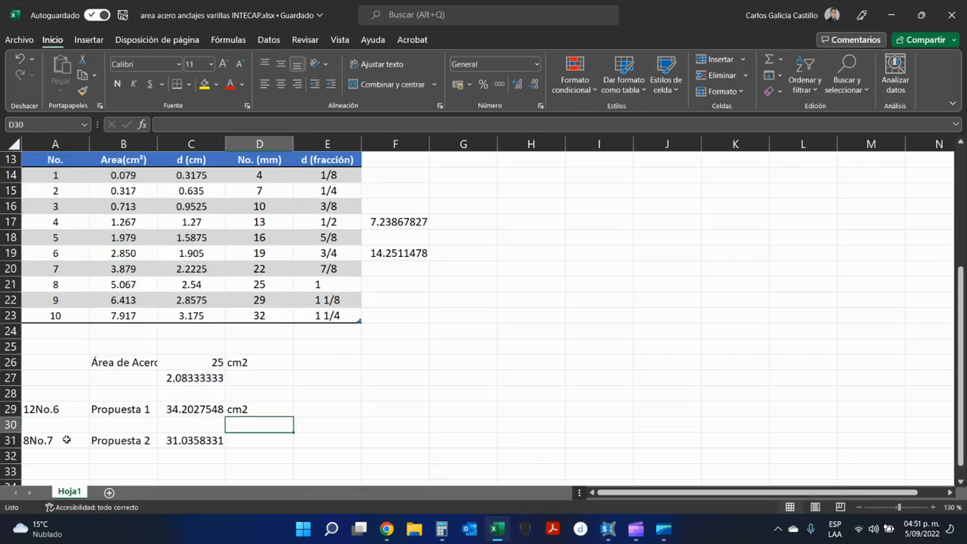
pyautogui.moveTo(67, 439)
pyautogui.mouseDown()
pyautogui.moveTo(164, 442)
pyautogui.moveTo(62, 442)
pyautogui.moveTo(159, 442)
pyautogui.moveTo(72, 439)
pyautogui.mouseUp()
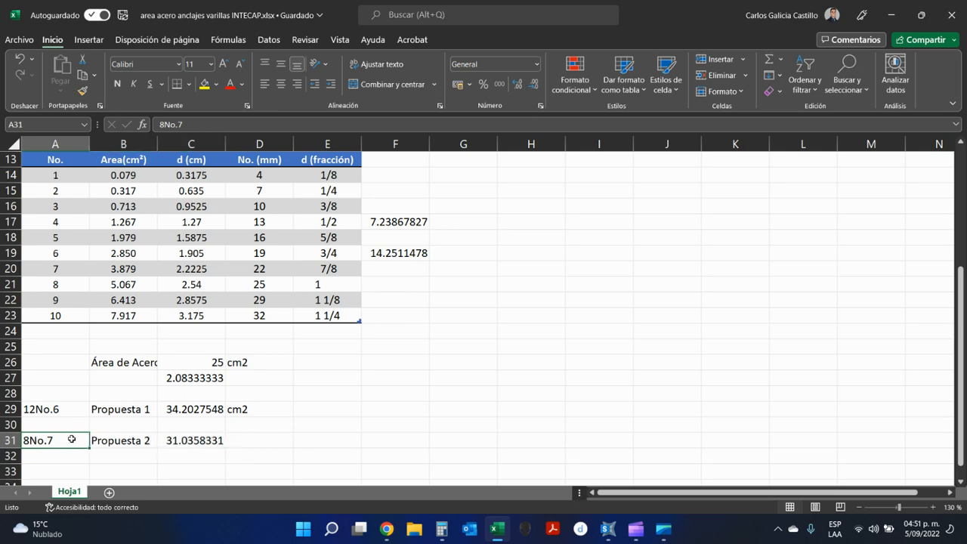
pyautogui.click(892, 15)
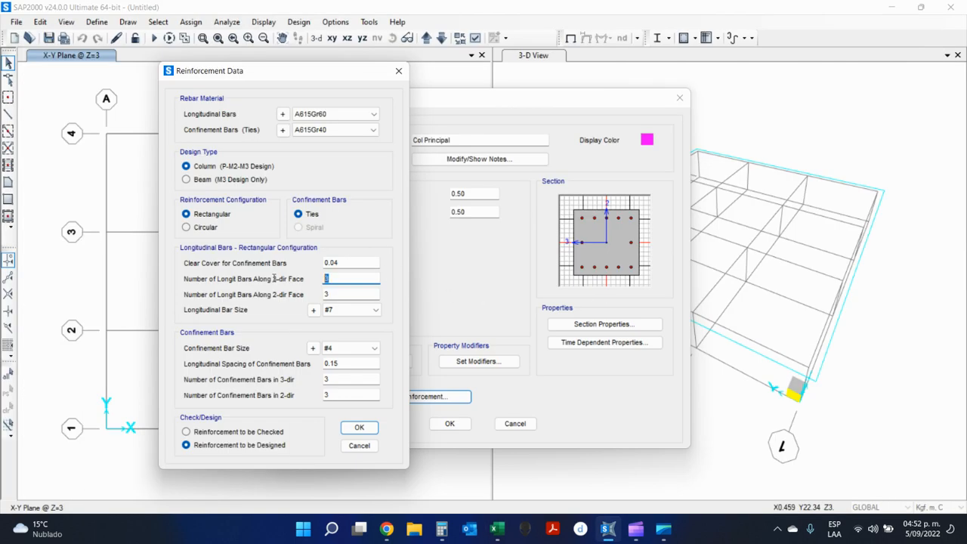
# Set the longitudinal bars to 4 along both the 3-direction and 2-direction faces and accept the reinforcement data
pyautogui.write('4')
pyautogui.press('Tab')
pyautogui.write('4')
pyautogui.click(359, 427)
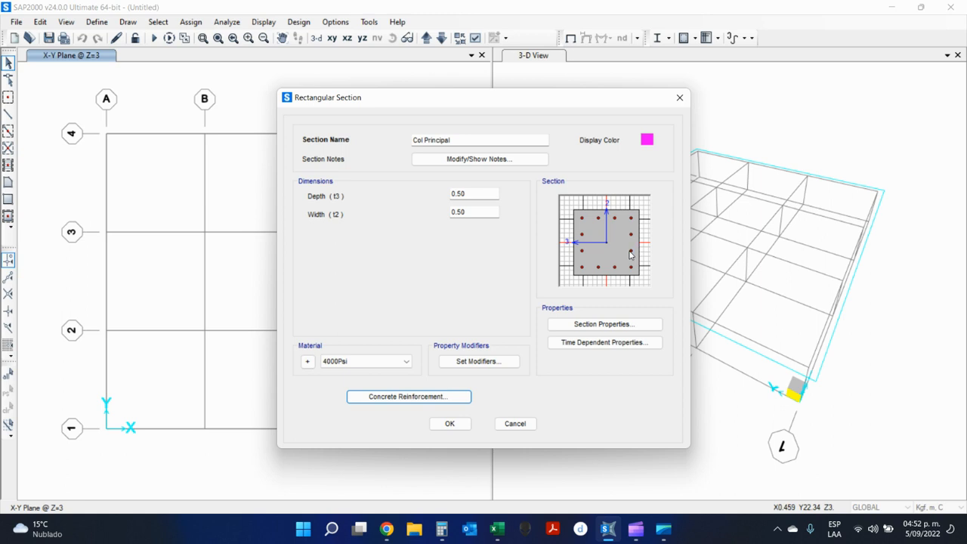
# Reopen the column's concrete reinforcement and set the longitudinal bars along the 3-direction and 2-direction faces to 3 each
pyautogui.click(409, 396)
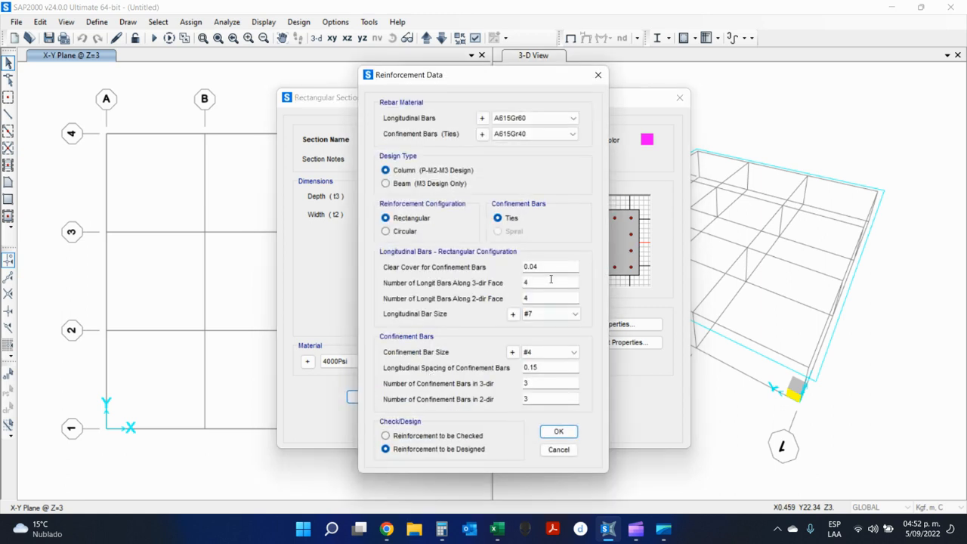
pyautogui.moveTo(551, 283); pyautogui.dragTo(514, 289)
pyautogui.write('3')
pyautogui.press('Tab')
pyautogui.write('3')
pyautogui.press('Tab')
pyautogui.moveTo(520, 75); pyautogui.dragTo(337, 61)
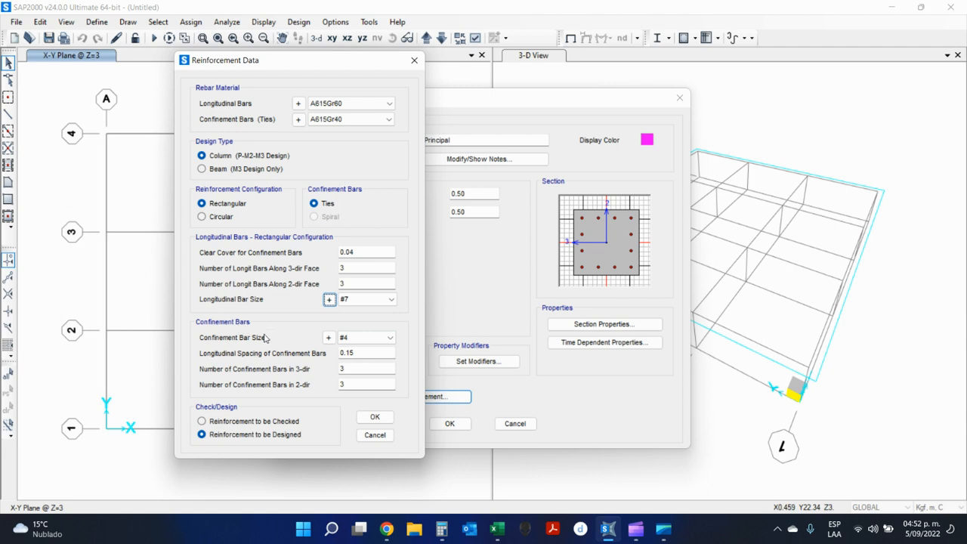
# Set the confinement bar size to #3 and the longitudinal spacing of the confinement bars to 0.12
pyautogui.click(371, 338)
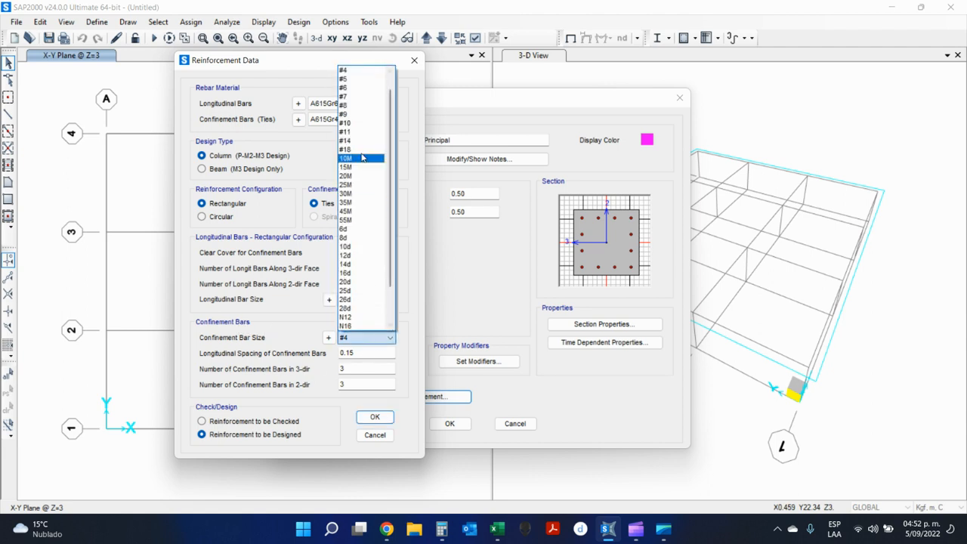
pyautogui.scroll(2, 361, 118)
pyautogui.click(356, 79)
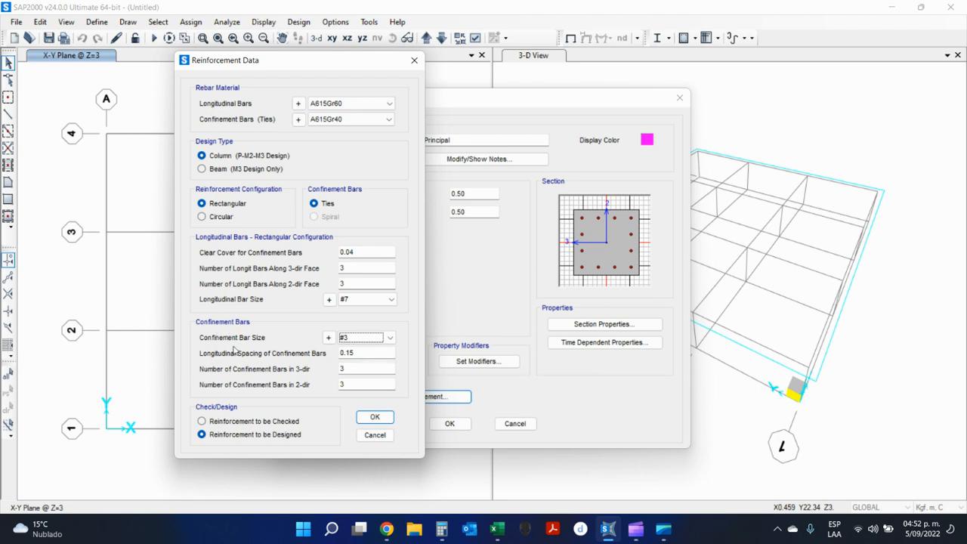
pyautogui.doubleClick(360, 353)
pyautogui.write('2')
# Capture a screen snip of the column's section preview and open it enlarged in the Snipping Tool
pyautogui.press('super+shift+s')
pyautogui.moveTo(549, 171); pyautogui.dragTo(658, 297)
pyautogui.click(918, 529)
pyautogui.click(889, 184)
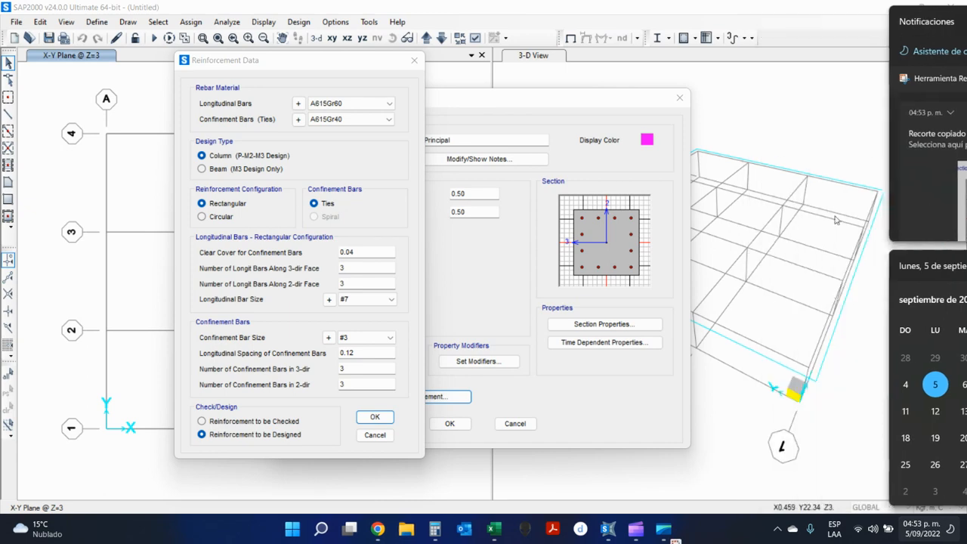
pyautogui.keyDown('ctrl'); pyautogui.scroll(5, 377, 284); pyautogui.keyUp('ctrl')
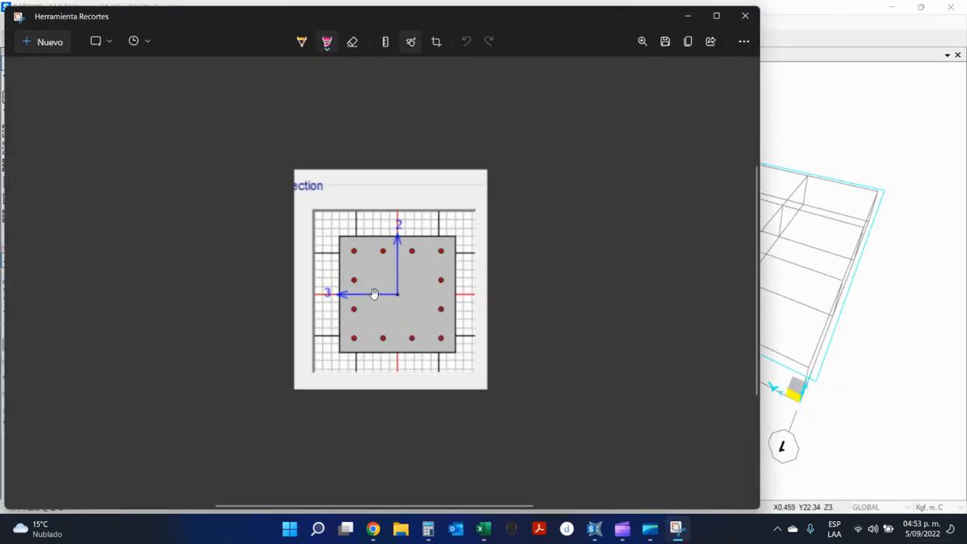
# Using the ruler and a size 3 orange pen, draw lines along the section's top and bottom bar rows and write "2 - 3" above
pyautogui.click(385, 42)
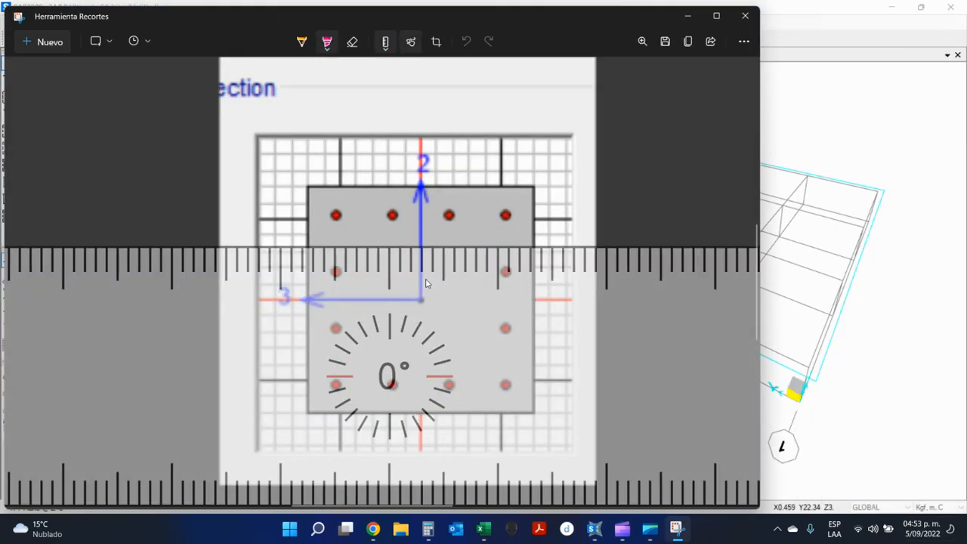
pyautogui.click(301, 41)
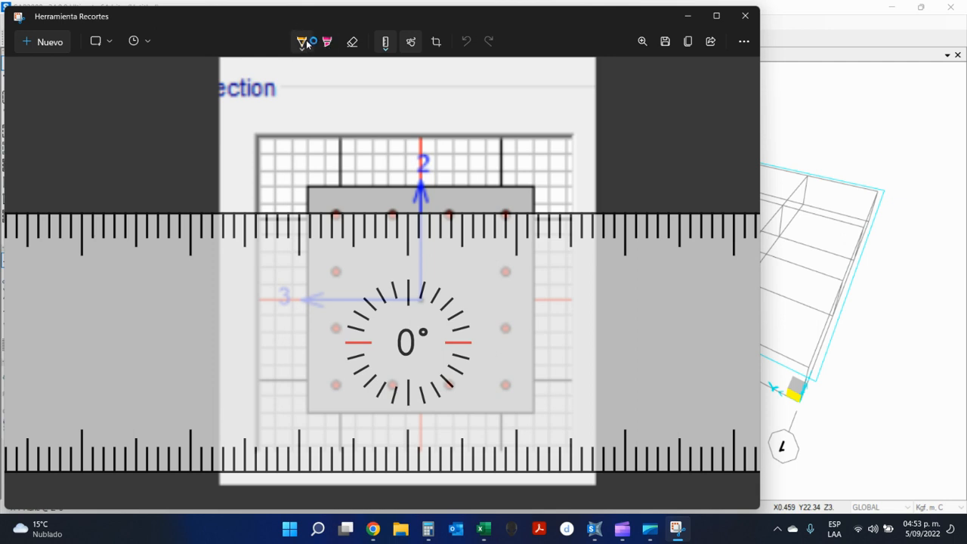
pyautogui.click(302, 41)
pyautogui.click(228, 319)
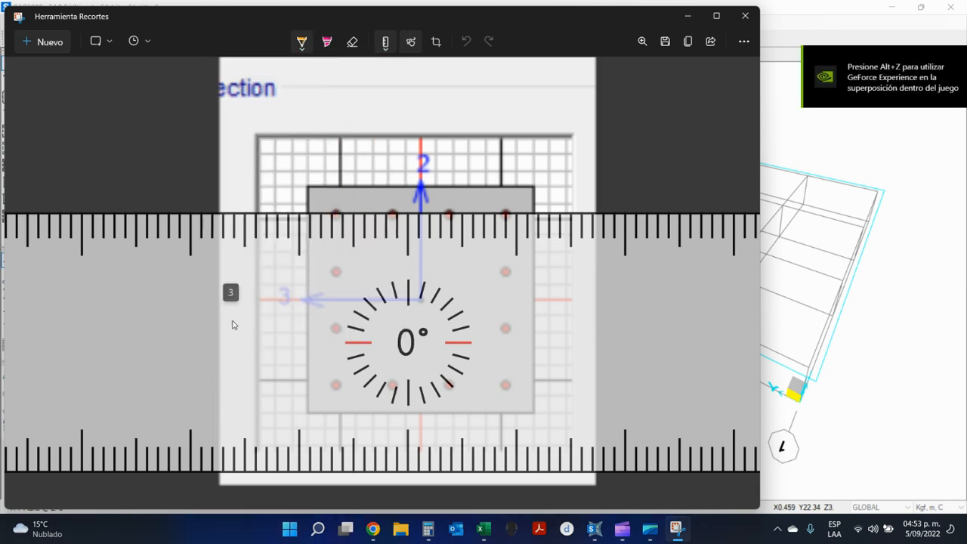
pyautogui.moveTo(323, 210); pyautogui.dragTo(511, 212)
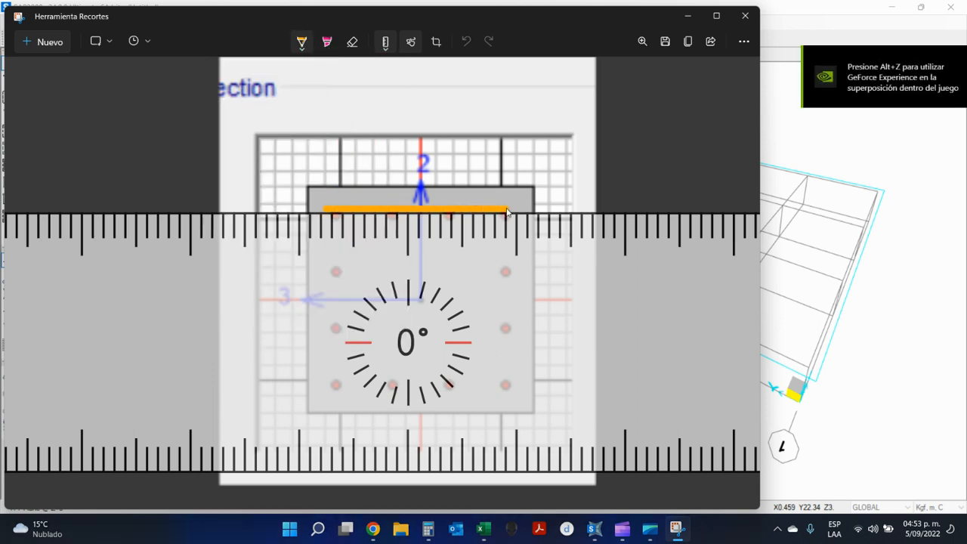
pyautogui.moveTo(351, 262); pyautogui.dragTo(358, 446)
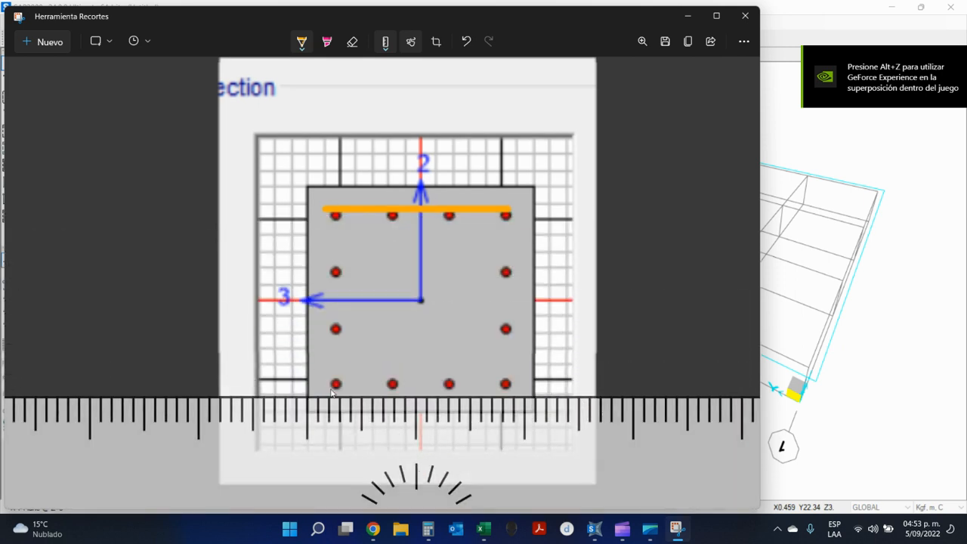
pyautogui.moveTo(328, 393); pyautogui.dragTo(521, 392)
pyautogui.moveTo(526, 462); pyautogui.dragTo(612, 489)
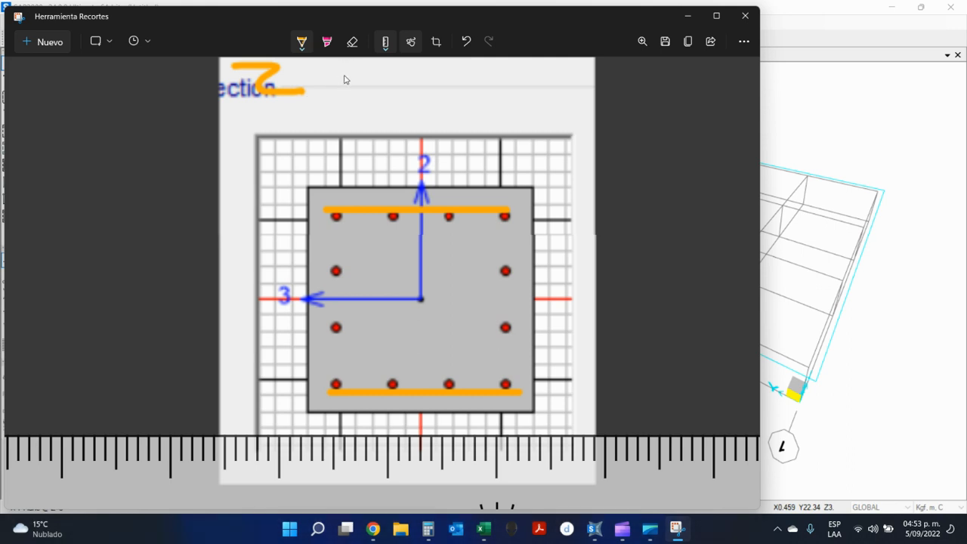
pyautogui.moveTo(333, 76)
pyautogui.mouseDown()
pyautogui.moveTo(429, 75)
pyautogui.moveTo(416, 89)
pyautogui.mouseUp()
# Draw green vertical lines along the section's left and right bar columns, guided by the ruler turned to 90°
pyautogui.click(303, 47)
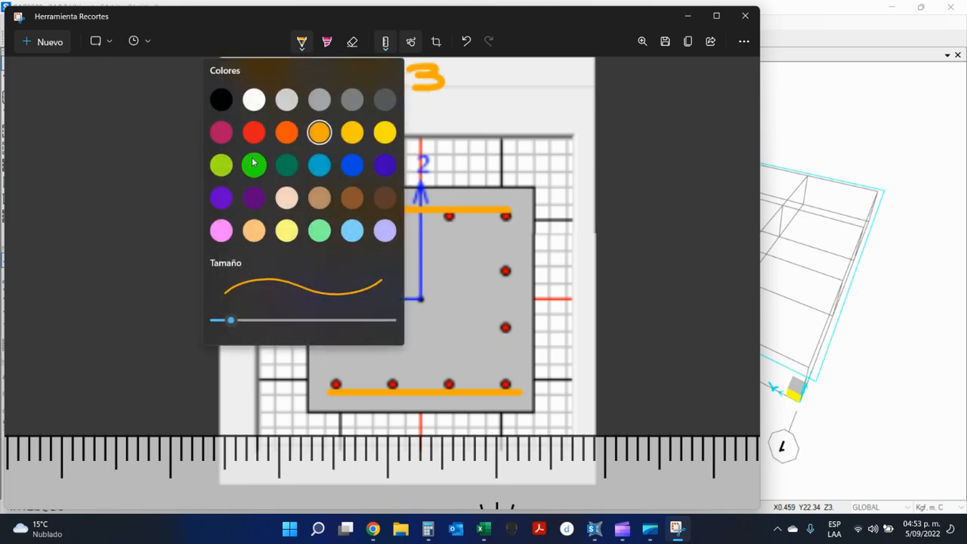
pyautogui.click(254, 165)
pyautogui.click(376, 347)
pyautogui.scroll(-5, 384, 387)
pyautogui.scroll(-20, 382, 388)
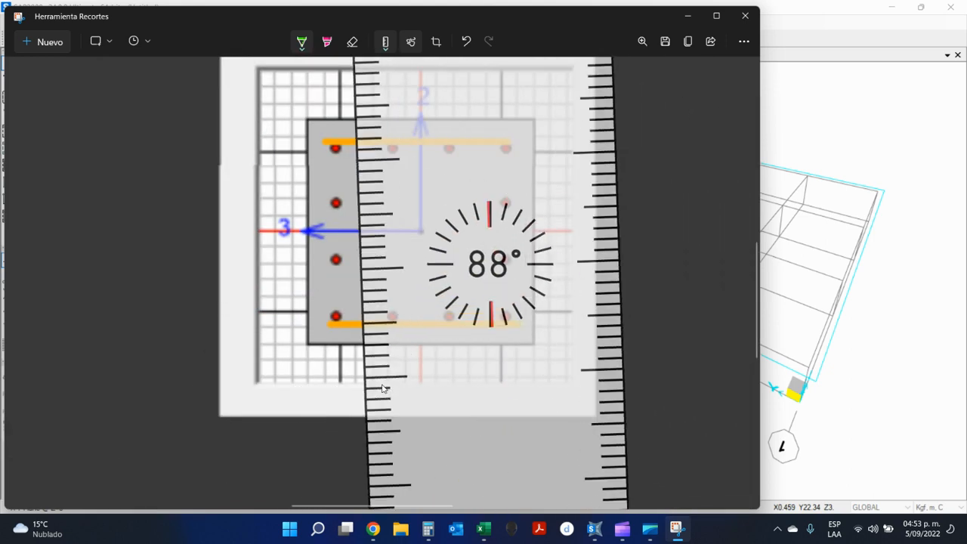
pyautogui.scroll(1, 382, 389)
pyautogui.scroll(-3, 382, 389)
pyautogui.moveTo(371, 385); pyautogui.dragTo(351, 376)
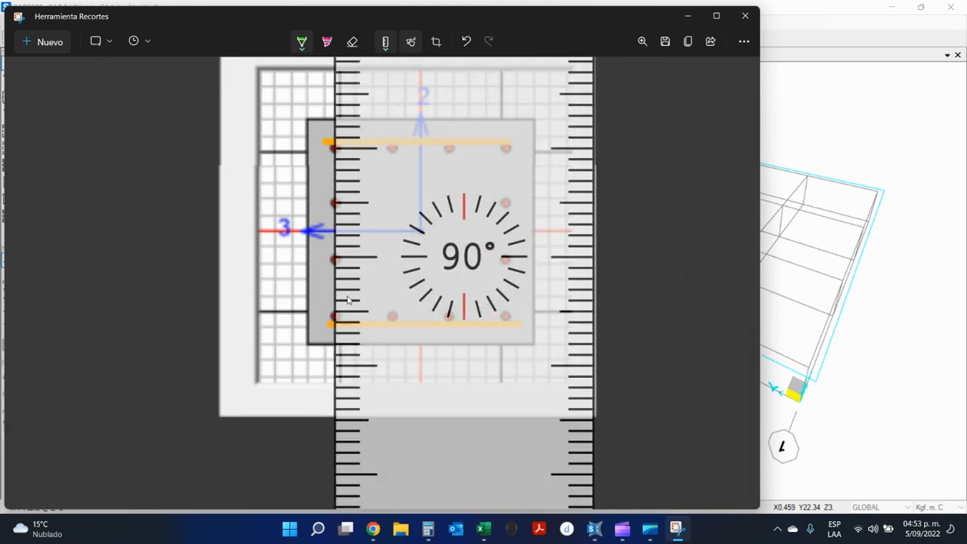
pyautogui.moveTo(322, 140); pyautogui.dragTo(317, 322)
pyautogui.moveTo(414, 311); pyautogui.dragTo(601, 314)
pyautogui.moveTo(516, 149); pyautogui.dragTo(513, 321)
# Write "2 - 2" in green below the orange note and hide the ruler
pyautogui.scroll(5, 447, 352)
pyautogui.scroll(-2, 446, 351)
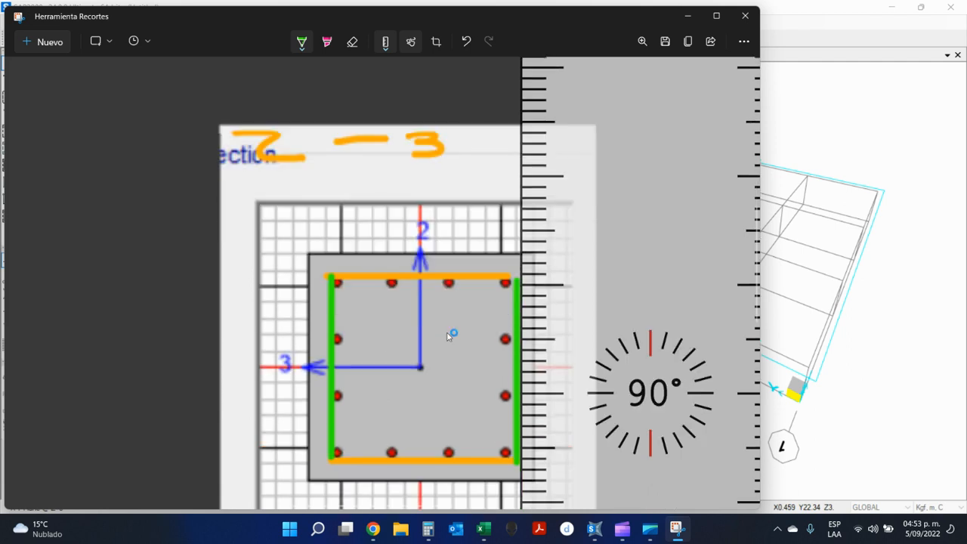
pyautogui.moveTo(252, 182)
pyautogui.mouseDown()
pyautogui.moveTo(283, 180)
pyautogui.moveTo(306, 211)
pyautogui.moveTo(411, 176)
pyautogui.moveTo(446, 199)
pyautogui.mouseUp()
pyautogui.click(335, 188)
pyautogui.moveTo(597, 263)
pyautogui.mouseDown()
pyautogui.moveTo(696, 263)
pyautogui.moveTo(739, 297)
pyautogui.mouseUp()
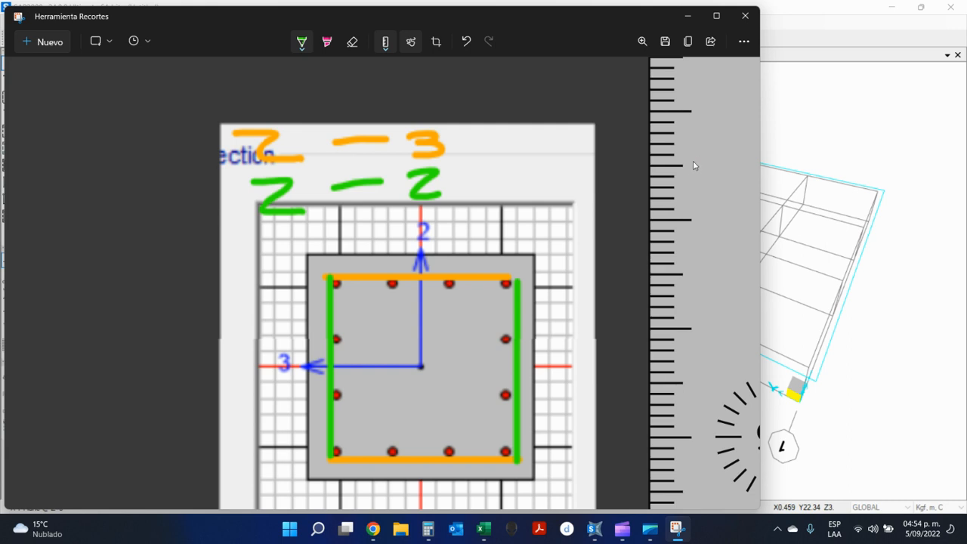
pyautogui.click(386, 43)
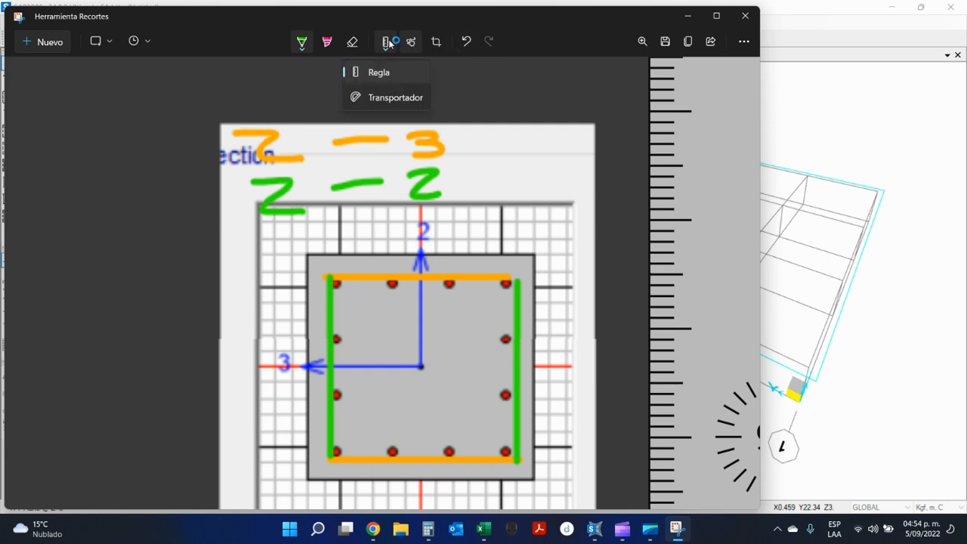
pyautogui.click(389, 71)
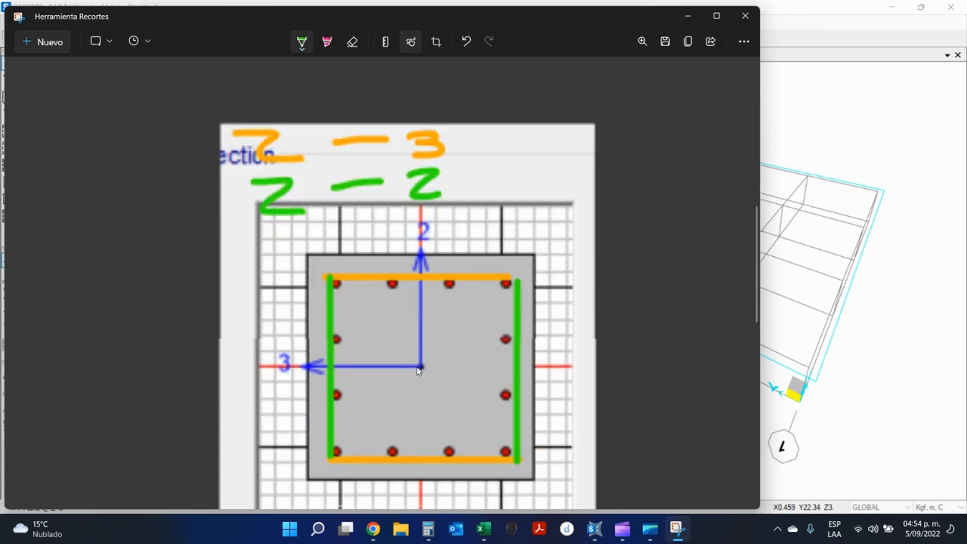
# Draw two blue vertical tie lines through the section's inner top and bottom bars along the ruler
pyautogui.scroll(-3, 633, 321)
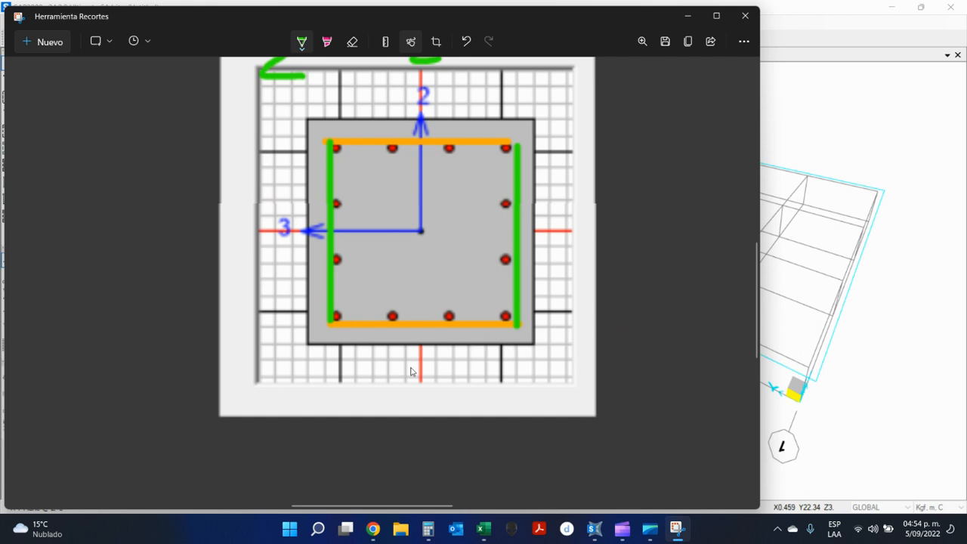
pyautogui.click(386, 42)
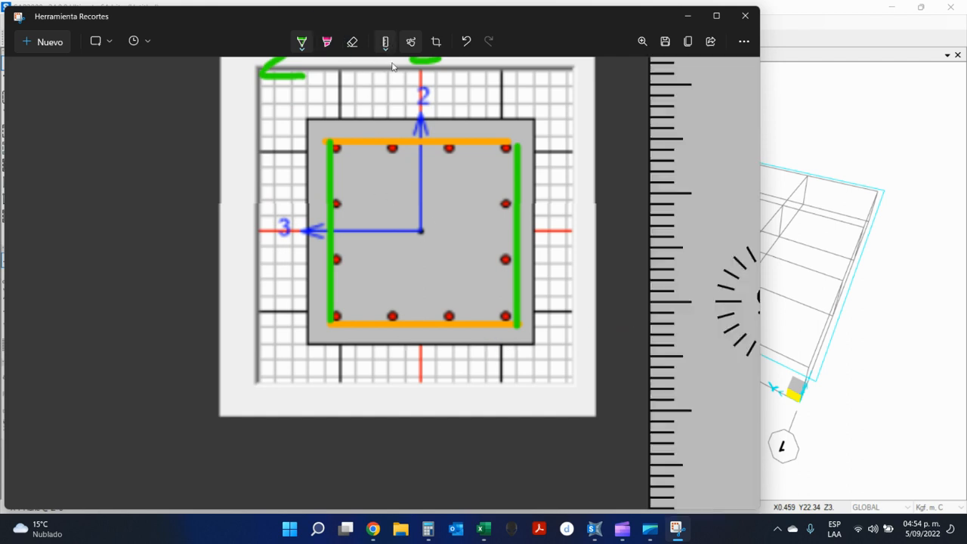
pyautogui.moveTo(710, 232); pyautogui.dragTo(441, 178)
pyautogui.click(301, 42)
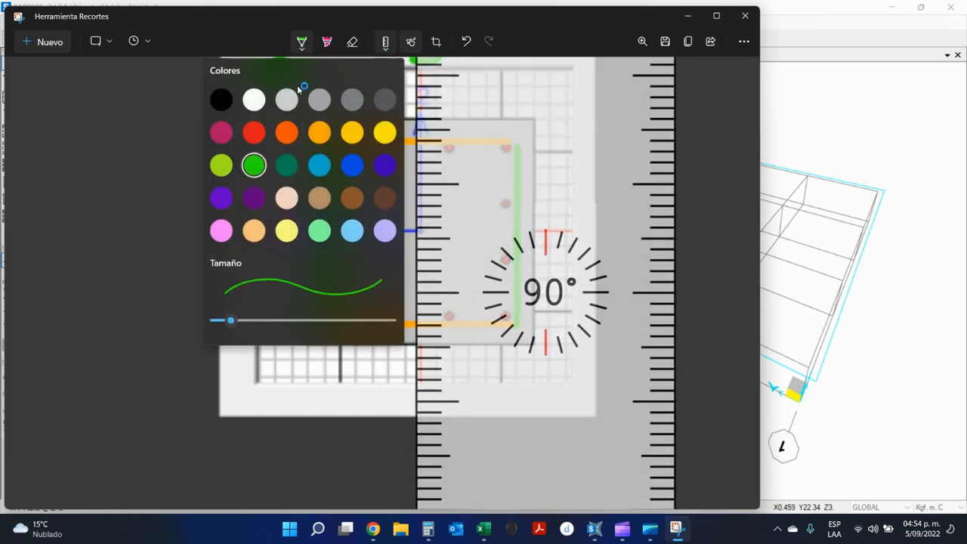
pyautogui.click(321, 167)
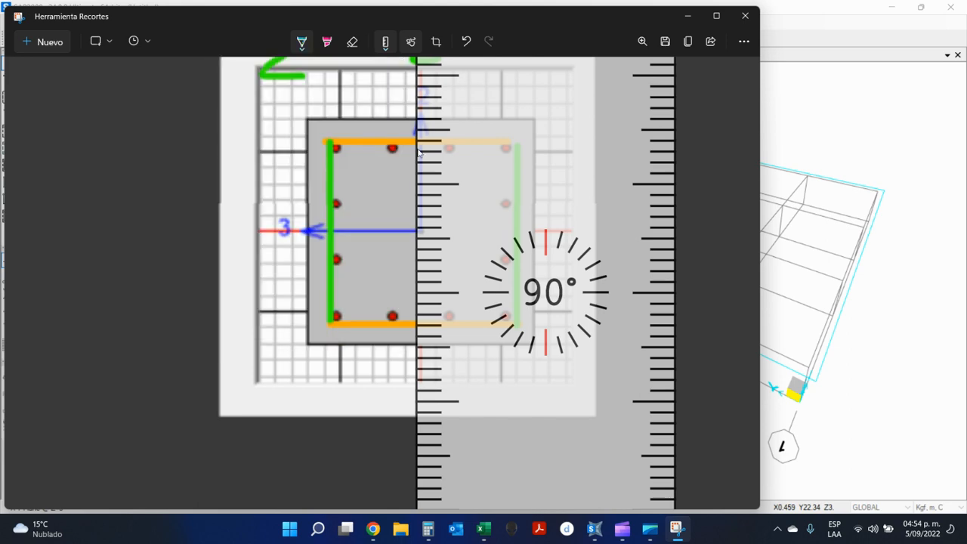
pyautogui.click(302, 42)
pyautogui.click(307, 43)
pyautogui.moveTo(449, 190); pyautogui.dragTo(432, 186)
pyautogui.moveTo(391, 149); pyautogui.dragTo(394, 308)
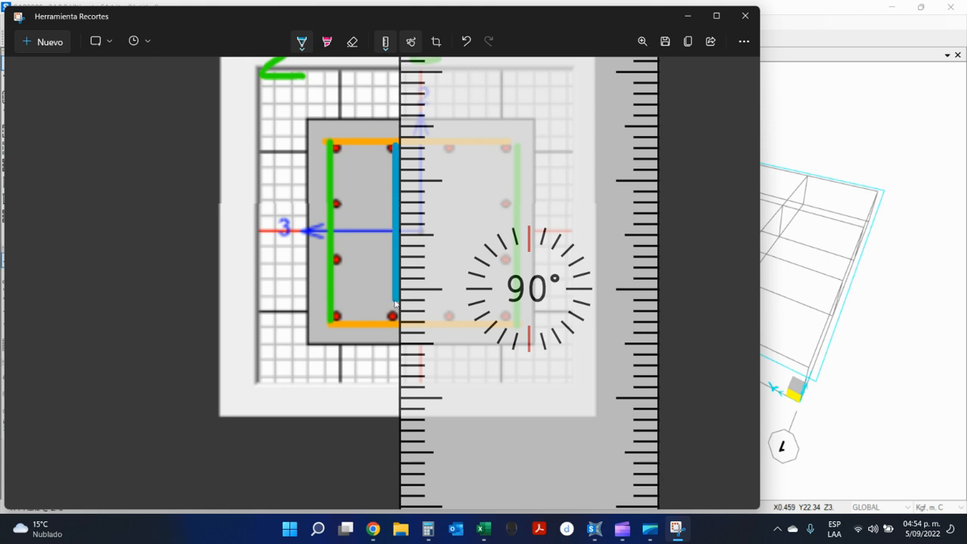
pyautogui.moveTo(401, 187); pyautogui.dragTo(456, 189)
pyautogui.moveTo(451, 147)
pyautogui.mouseDown()
pyautogui.moveTo(451, 319)
pyautogui.moveTo(612, 347)
pyautogui.mouseUp()
# Draw blue hooks at the upper and lower ends of both inner tie lines
pyautogui.moveTo(397, 316); pyautogui.dragTo(381, 304)
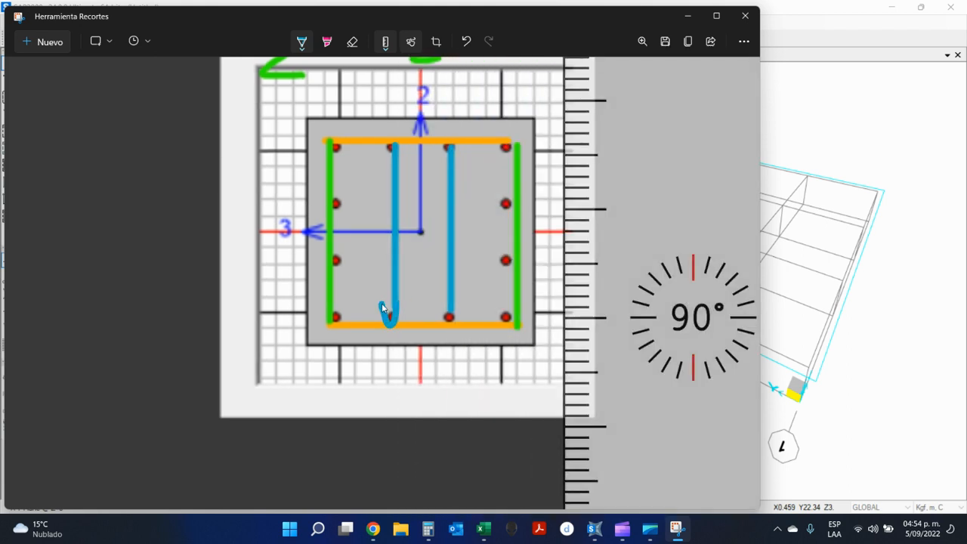
pyautogui.moveTo(395, 154)
pyautogui.mouseDown()
pyautogui.moveTo(387, 131)
pyautogui.moveTo(380, 160)
pyautogui.mouseUp()
pyautogui.moveTo(451, 157)
pyautogui.mouseDown()
pyautogui.moveTo(447, 147)
pyautogui.moveTo(442, 155)
pyautogui.mouseUp()
pyautogui.moveTo(451, 310); pyautogui.dragTo(446, 338)
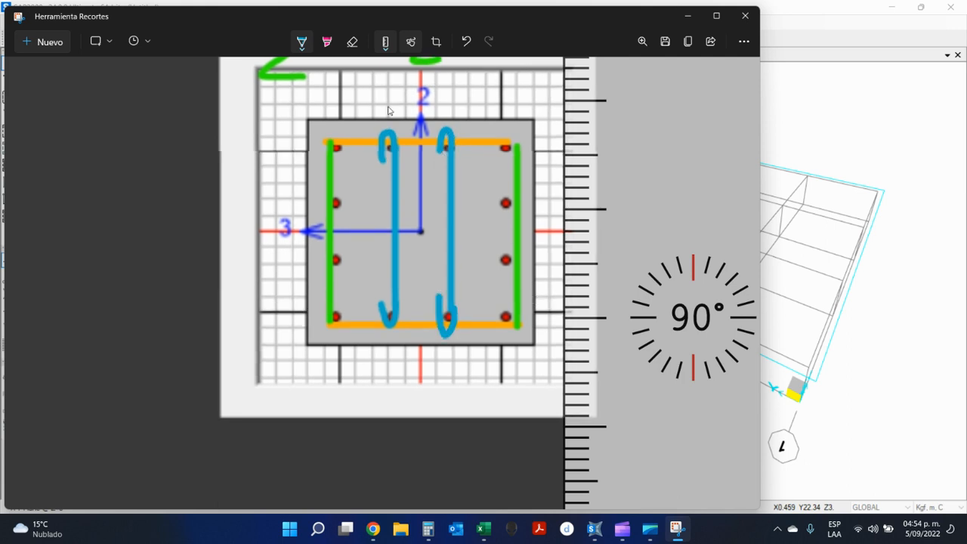
# Replace the first 2 in the green note with a blue 4, and return to SAP2000
pyautogui.click(303, 43)
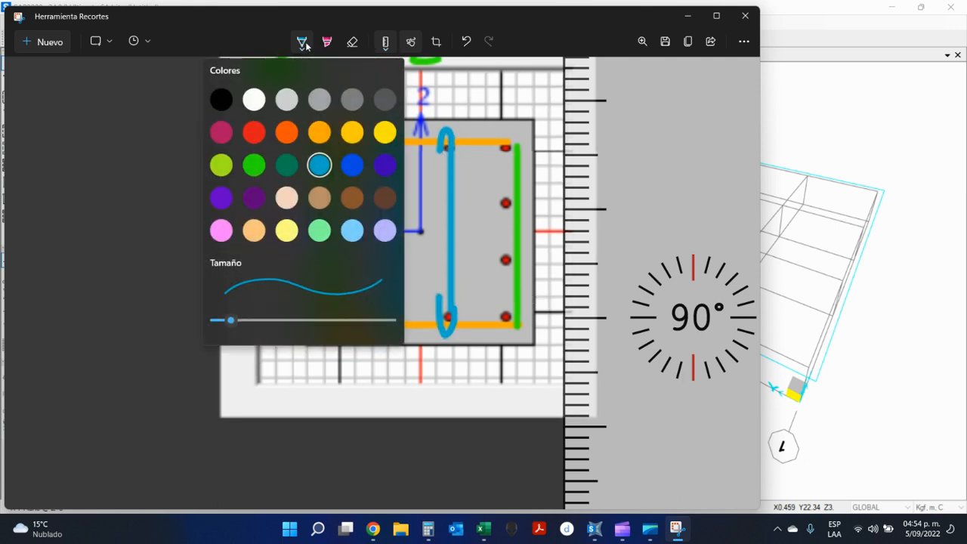
pyautogui.click(303, 44)
pyautogui.scroll(3, 400, 309)
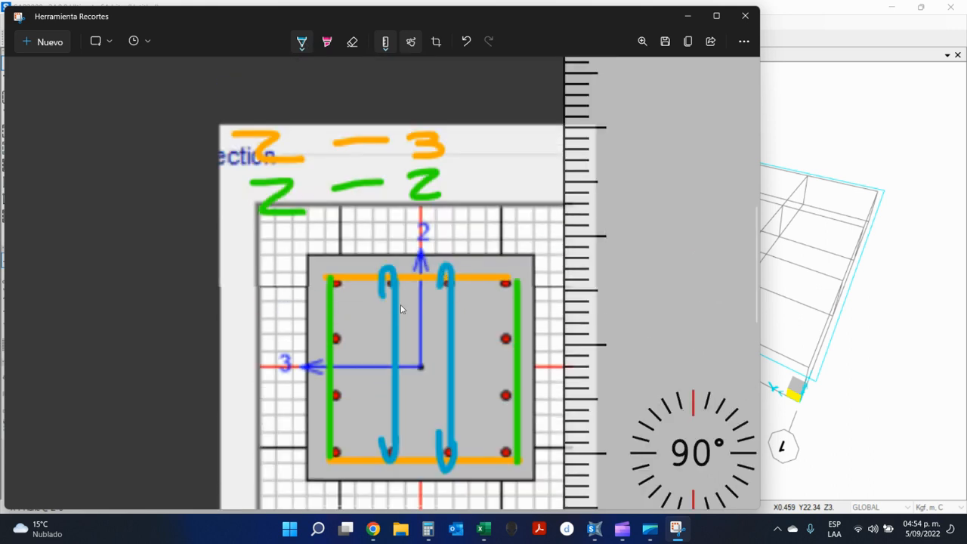
pyautogui.click(352, 42)
pyautogui.click(274, 212)
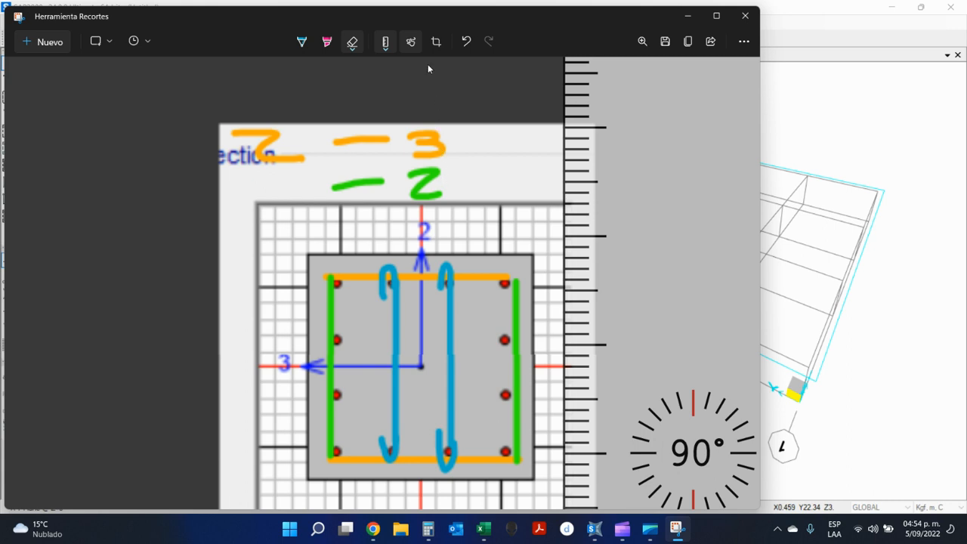
pyautogui.click(301, 42)
pyautogui.moveTo(270, 168)
pyautogui.mouseDown()
pyautogui.moveTo(298, 192)
pyautogui.moveTo(305, 222)
pyautogui.mouseUp()
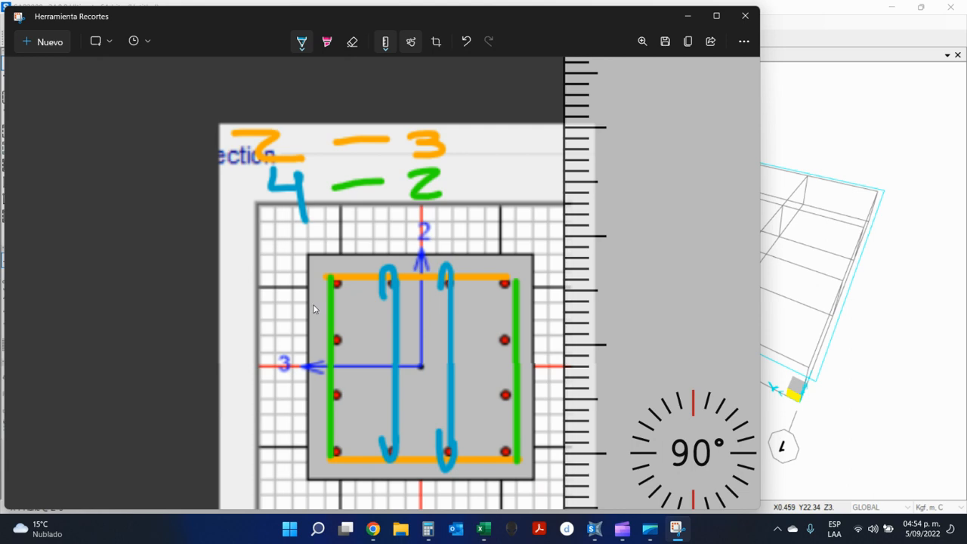
pyautogui.click(685, 16)
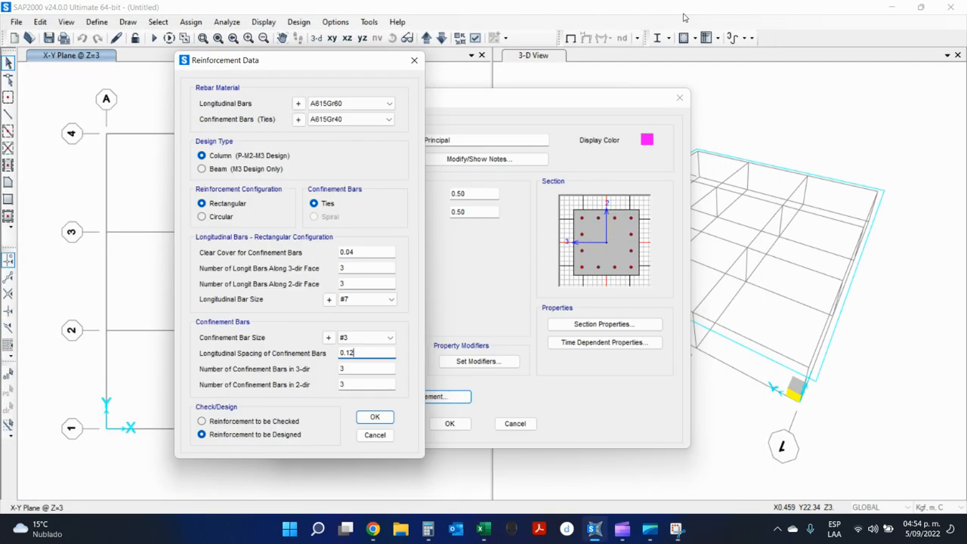
# Set the confinement bars to 2 in both the 3-dir and 2-dir, keep Reinforcement to be Designed, and save the Col Principal section
pyautogui.doubleClick(350, 370)
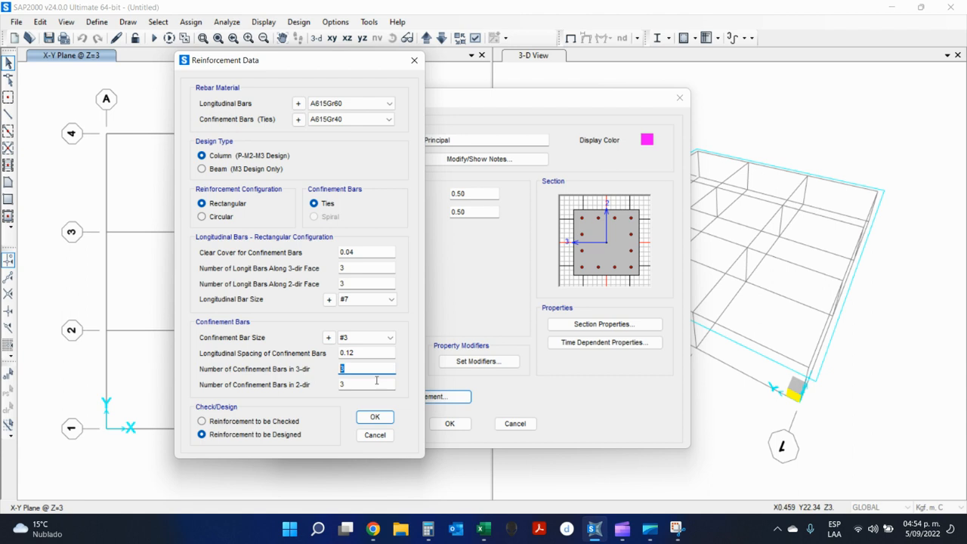
pyautogui.write('2')
pyautogui.press('Tab')
pyautogui.write('2')
pyautogui.click(256, 438)
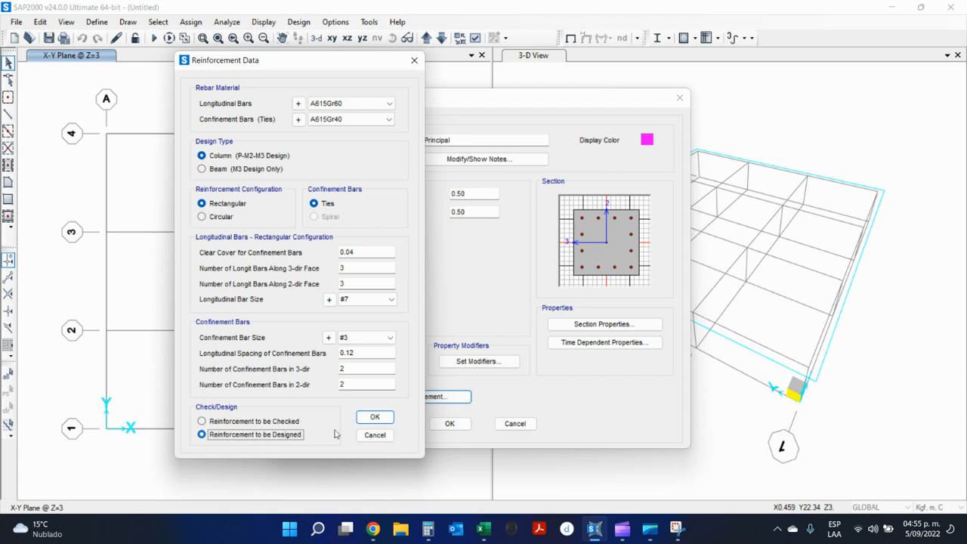
pyautogui.click(380, 421)
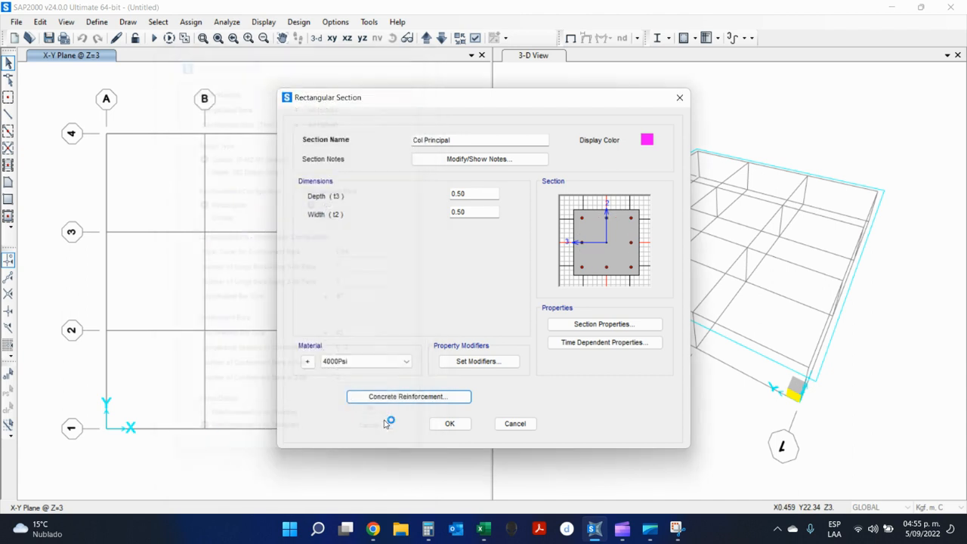
pyautogui.click(449, 424)
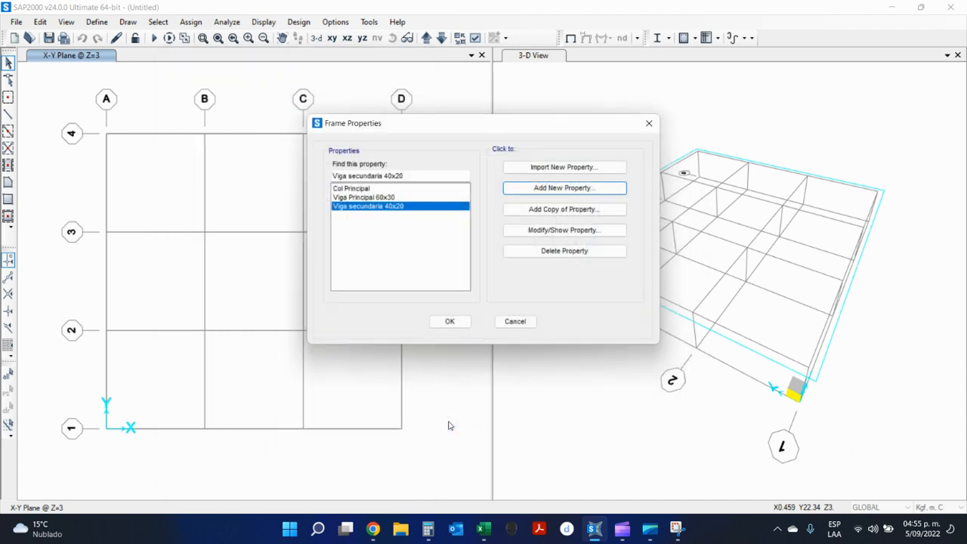
pyautogui.click(454, 323)
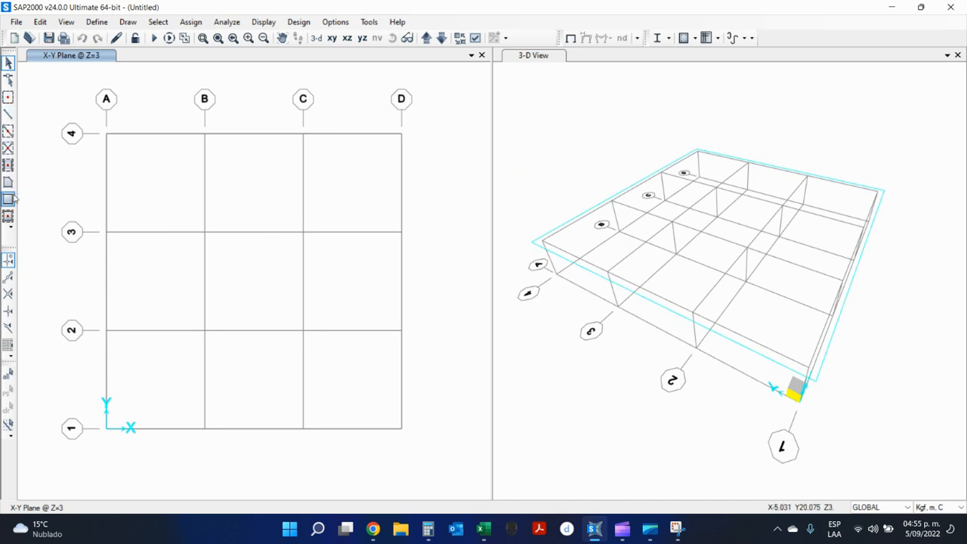
pyautogui.click(8, 217)
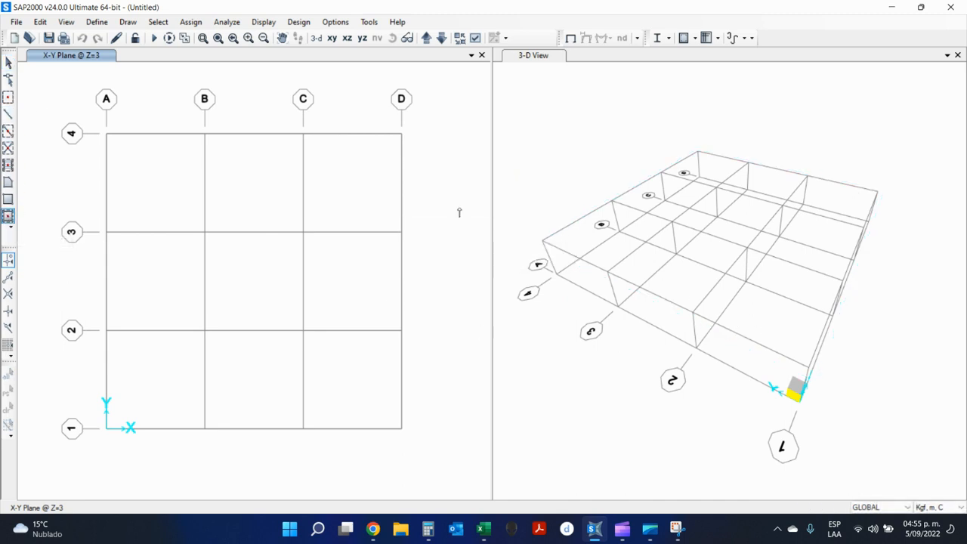
pyautogui.click(11, 63)
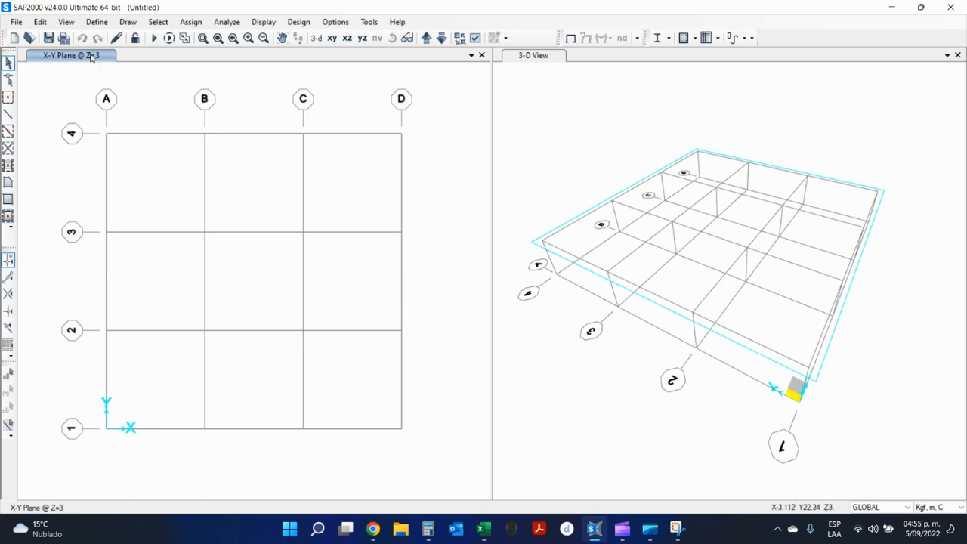
pyautogui.scroll(2, 294, 201)
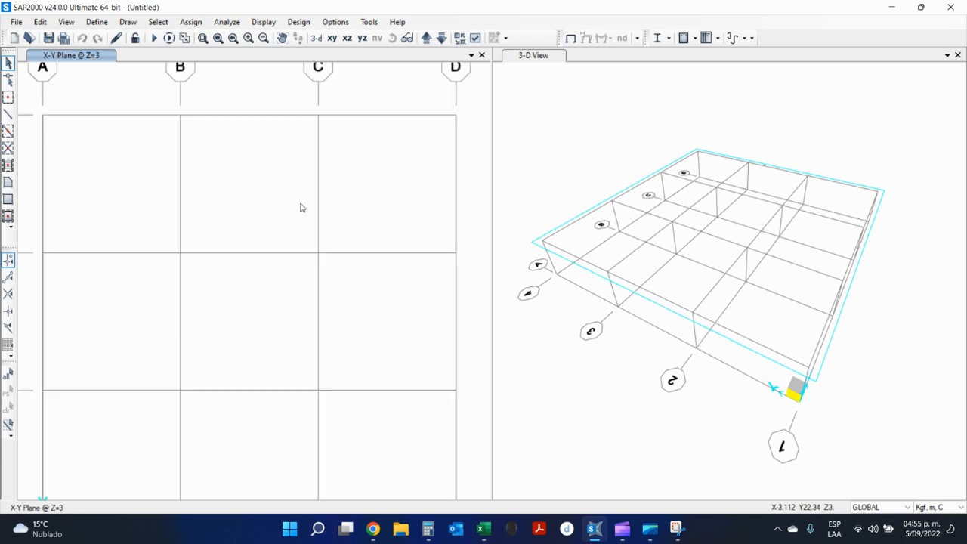
pyautogui.keyDown('shift'); pyautogui.moveTo(789, 368); pyautogui.dragTo(792, 281, button='middle'); pyautogui.keyUp('shift')
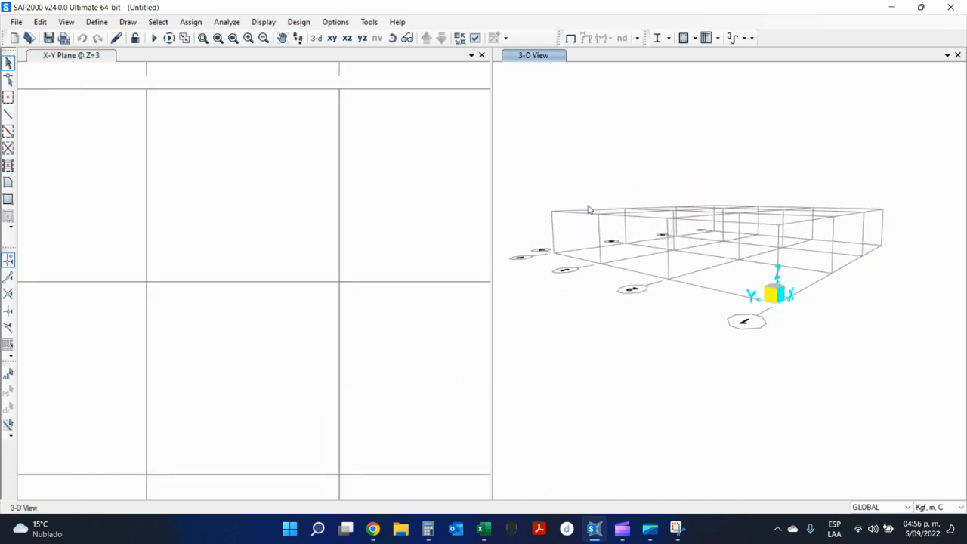
pyautogui.moveTo(563, 188); pyautogui.dragTo(934, 220)
pyautogui.keyDown('shift'); pyautogui.moveTo(810, 276); pyautogui.dragTo(799, 252, button='middle'); pyautogui.keyUp('shift')
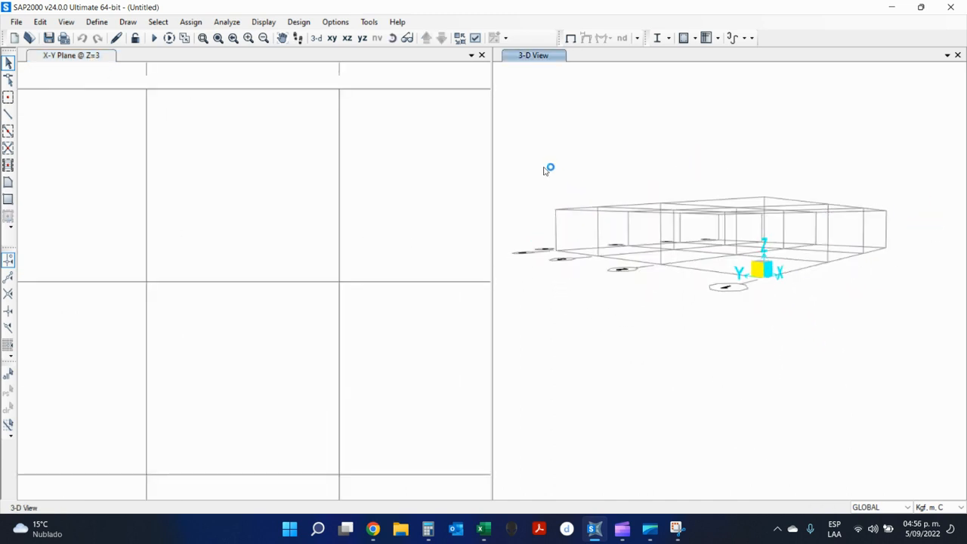
pyautogui.moveTo(501, 156); pyautogui.dragTo(895, 231)
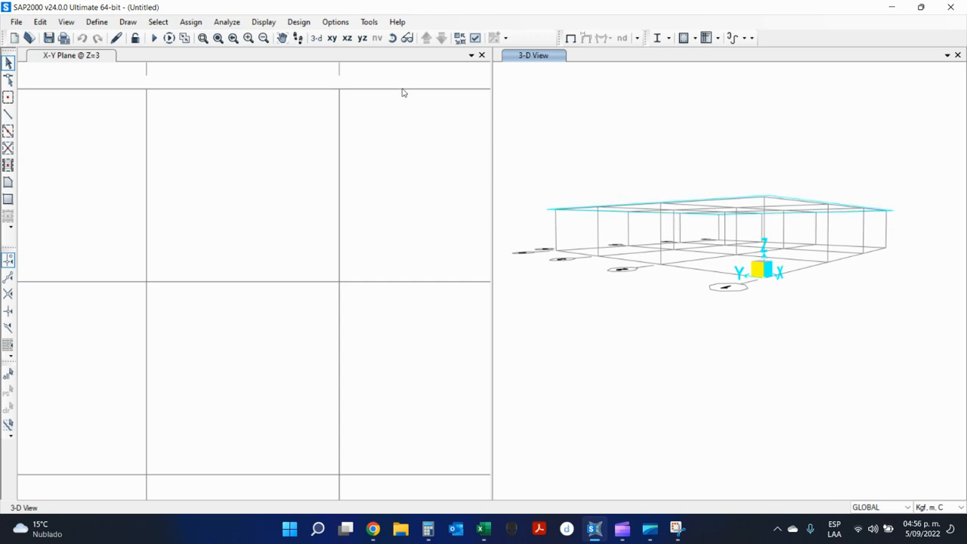
# Quick-draw Losa 15cm areas in all grid bays between axes A–D and 1–4 in the Z=3 plan
pyautogui.click(127, 251)
pyautogui.scroll(-3, 127, 251)
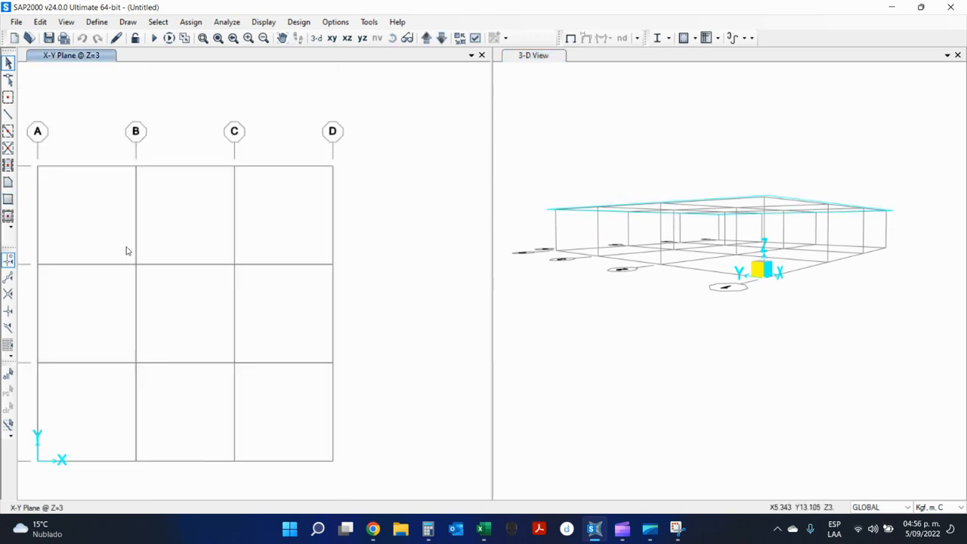
pyautogui.click(7, 217)
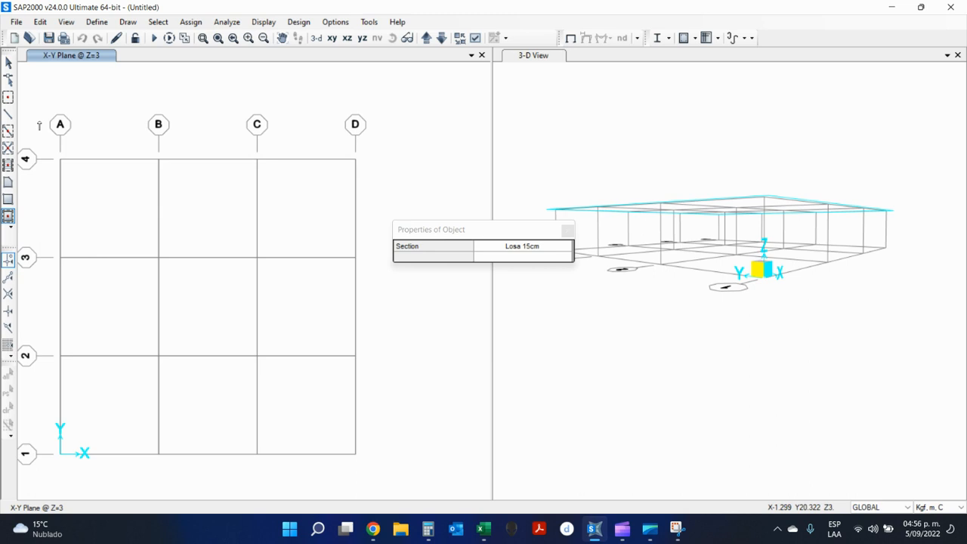
pyautogui.moveTo(39, 121); pyautogui.dragTo(384, 493)
pyautogui.moveTo(384, 493); pyautogui.dragTo(385, 492)
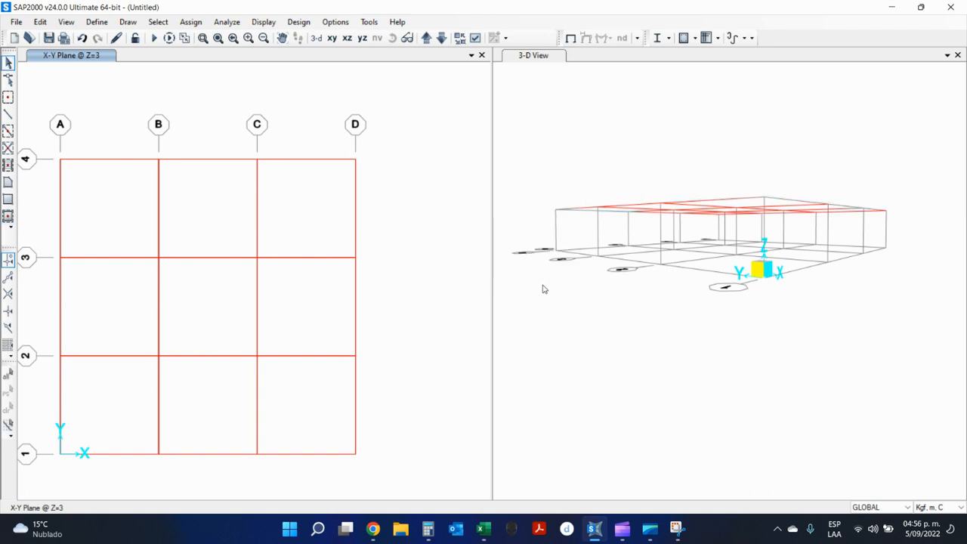
# Select the nine slab panels one by one in the Z=3 plan and clear the selection
pyautogui.click(253, 209)
pyautogui.click(272, 227)
pyautogui.click(297, 306)
pyautogui.click(208, 306)
pyautogui.click(128, 305)
pyautogui.click(135, 211)
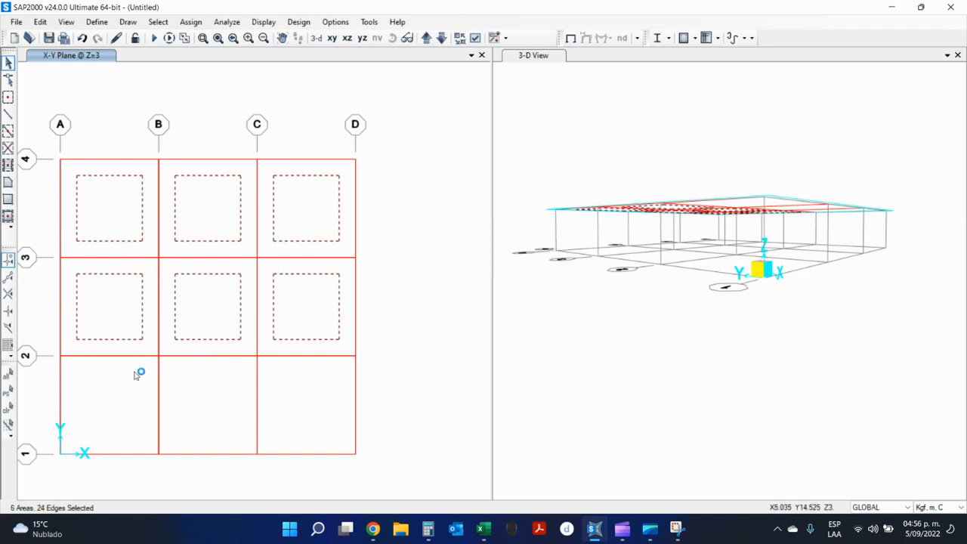
pyautogui.click(128, 400)
pyautogui.click(202, 414)
pyautogui.click(304, 409)
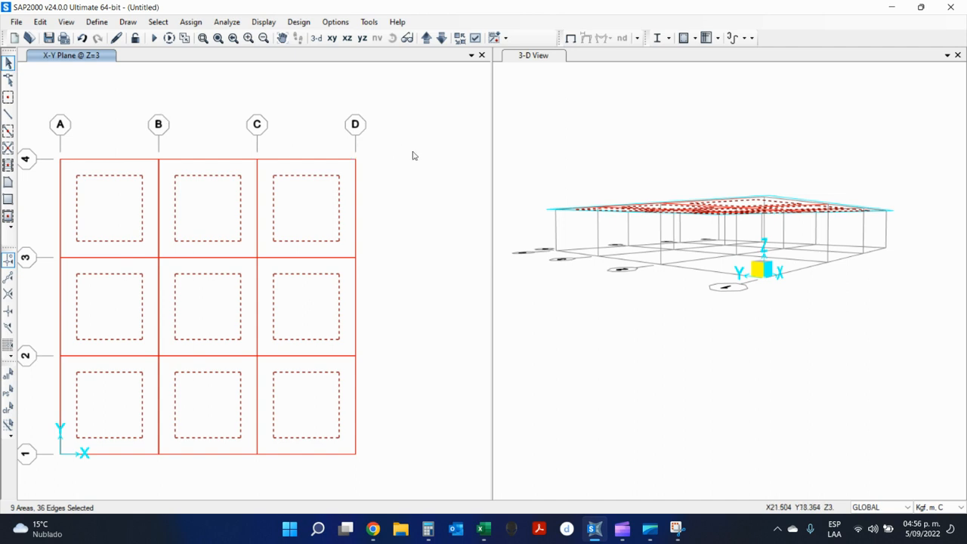
pyautogui.press('Delete')
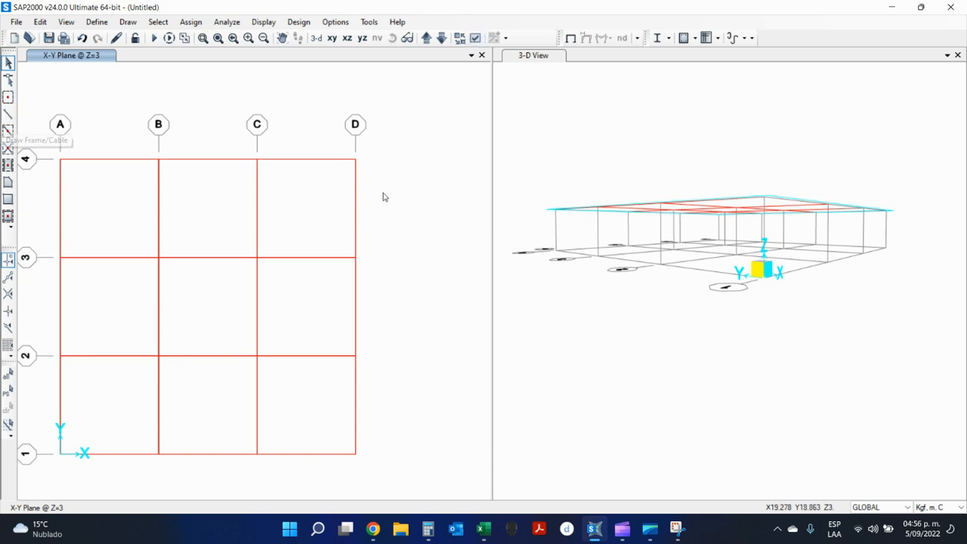
# Set areas to Not in View in the Z=3 plan, check which joints can be selected, and clear the selection
pyautogui.moveTo(303, 173); pyautogui.dragTo(333, 174, button='middle')
pyautogui.moveTo(337, 201); pyautogui.dragTo(132, 396)
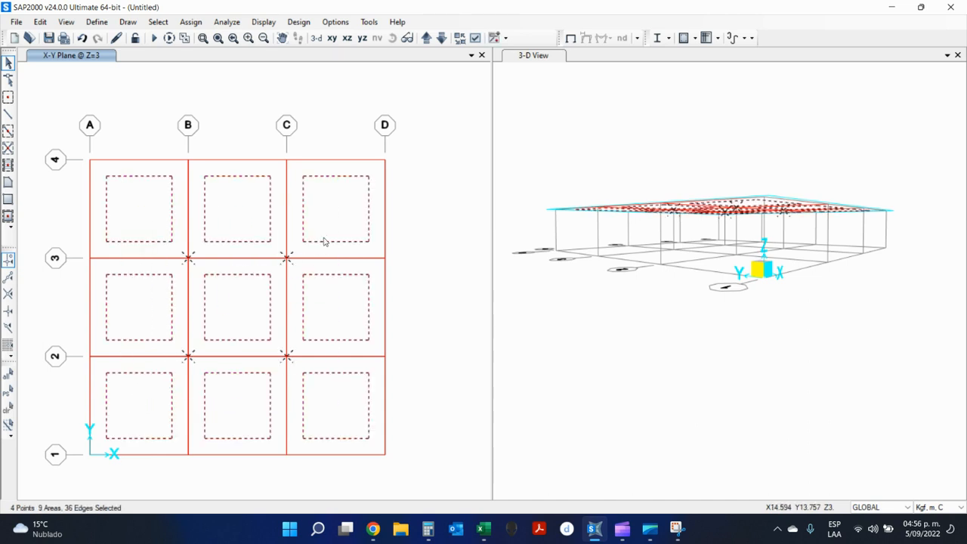
pyautogui.click(477, 43)
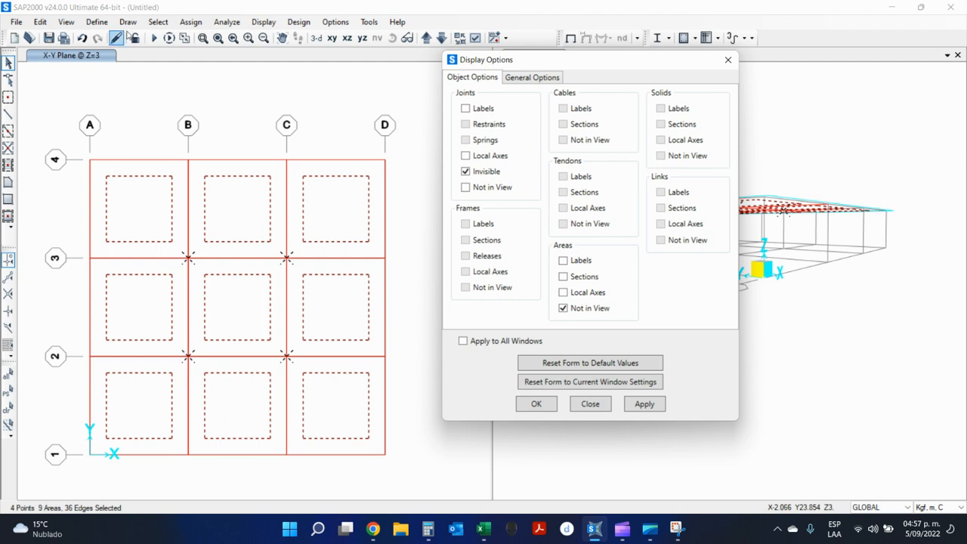
pyautogui.click(536, 405)
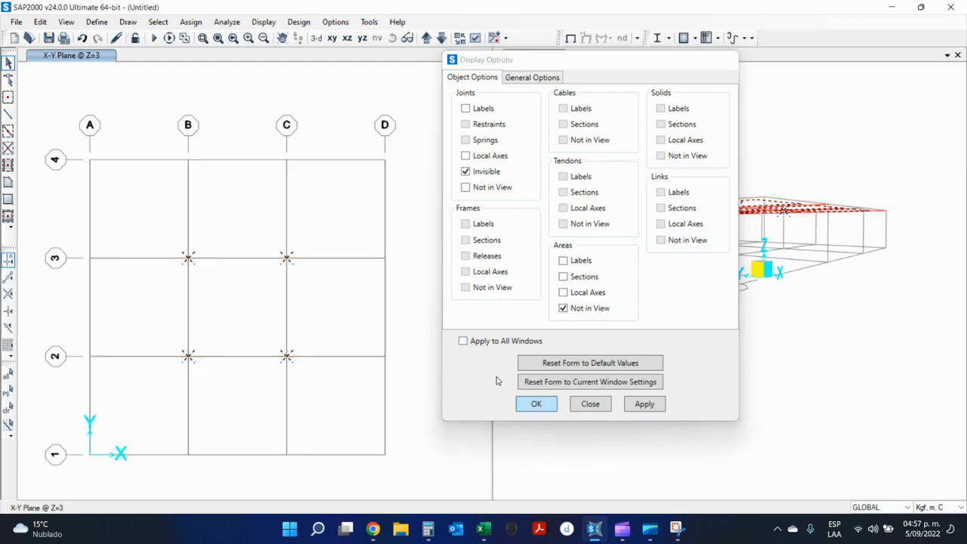
pyautogui.moveTo(52, 128); pyautogui.dragTo(401, 479)
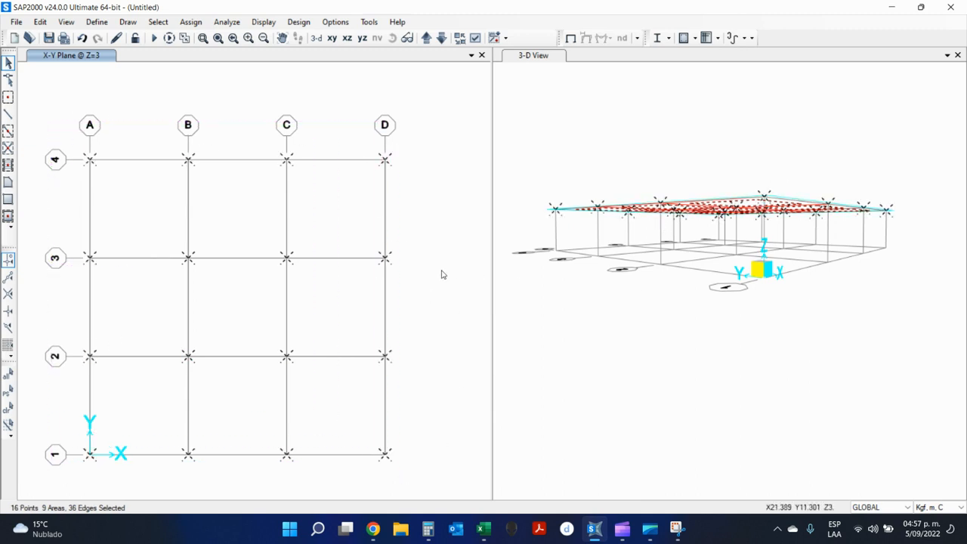
pyautogui.hotkey('ctrl', 'q')
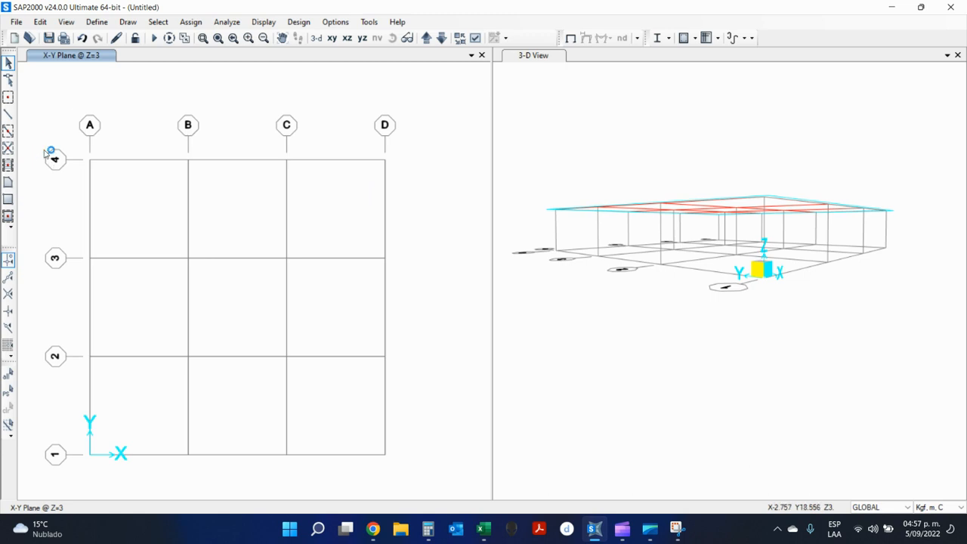
# Quick-draw straight frames with the Viga Principal 60x30 section along all grid lines A–D and 1–4 in the Z=3 plan
pyautogui.click(7, 114)
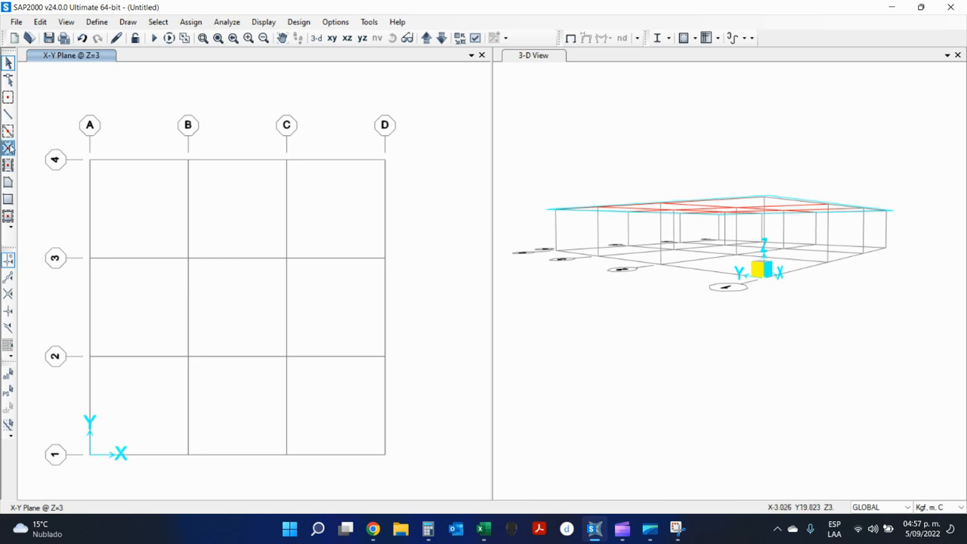
pyautogui.click(8, 131)
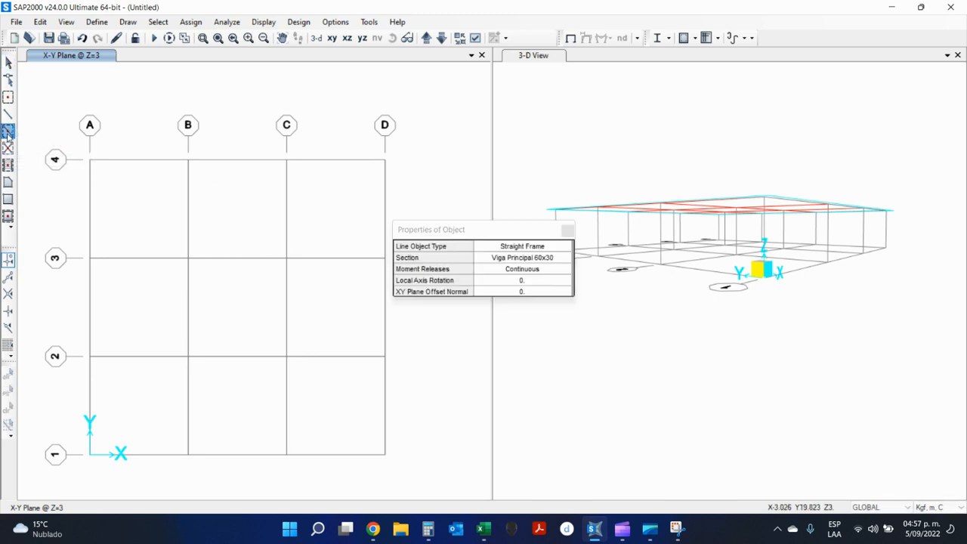
pyautogui.click(562, 257)
pyautogui.click(562, 258)
pyautogui.click(557, 277)
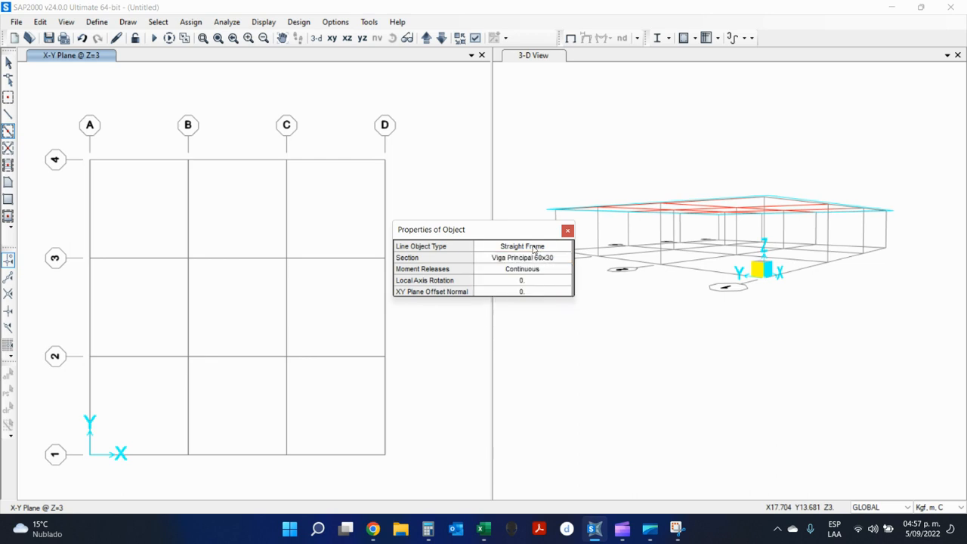
pyautogui.moveTo(514, 229); pyautogui.dragTo(575, 208)
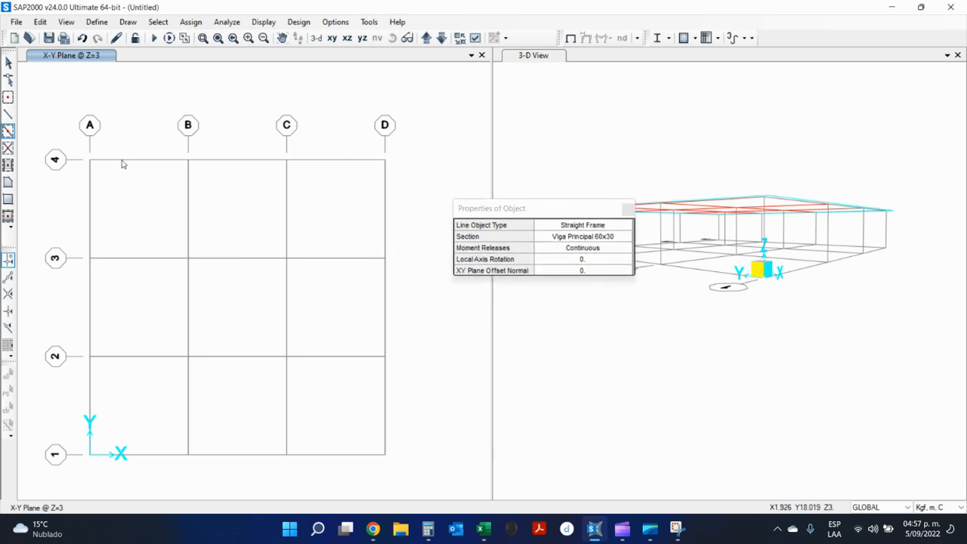
pyautogui.moveTo(63, 141); pyautogui.dragTo(414, 427)
pyautogui.moveTo(61, 116); pyautogui.dragTo(510, 520)
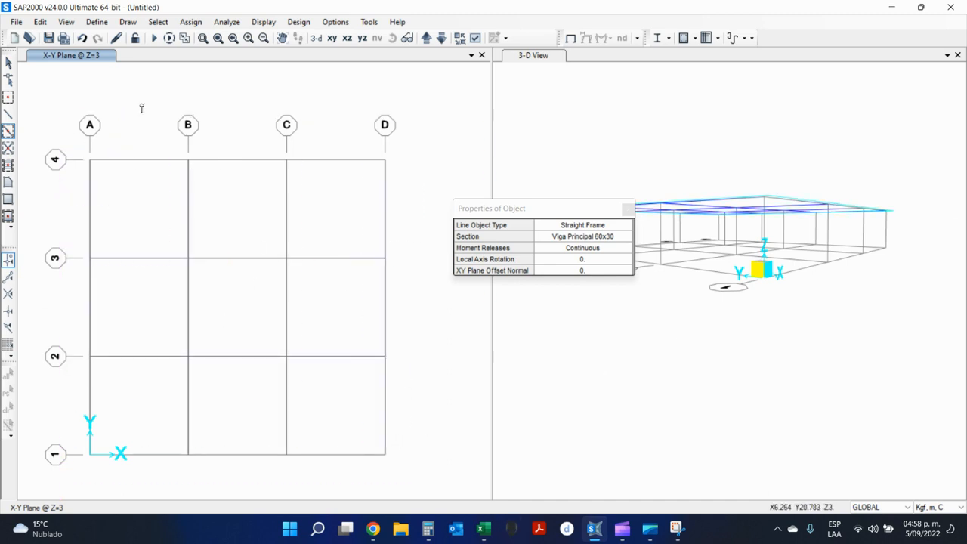
pyautogui.moveTo(43, 86)
pyautogui.mouseDown()
pyautogui.moveTo(118, 196)
pyautogui.moveTo(314, 333)
pyautogui.moveTo(390, 406)
pyautogui.moveTo(434, 476)
pyautogui.moveTo(355, 309)
pyautogui.moveTo(138, 108)
pyautogui.moveTo(39, 92)
pyautogui.mouseUp()
pyautogui.click(8, 64)
# Hide the grid in the 3-D view and inspect the beam layout from a raised corner angle
pyautogui.keyDown('shift'); pyautogui.moveTo(686, 257); pyautogui.dragTo(629, 325, button='middle'); pyautogui.keyUp('shift')
pyautogui.keyDown('shift'); pyautogui.moveTo(749, 248); pyautogui.dragTo(782, 287, button='middle'); pyautogui.keyUp('shift')
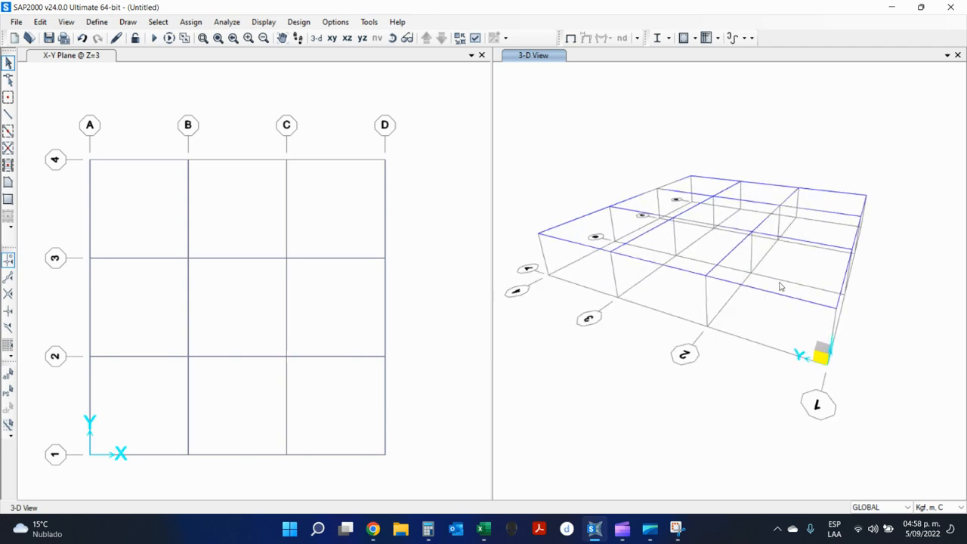
pyautogui.press('F7')
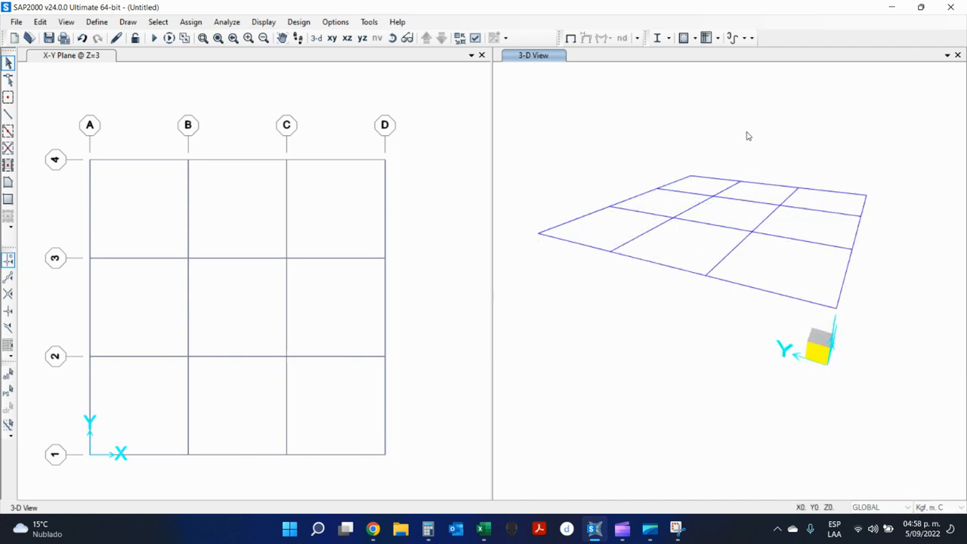
pyautogui.keyDown('shift'); pyautogui.moveTo(758, 345); pyautogui.dragTo(686, 348, button='middle'); pyautogui.keyUp('shift')
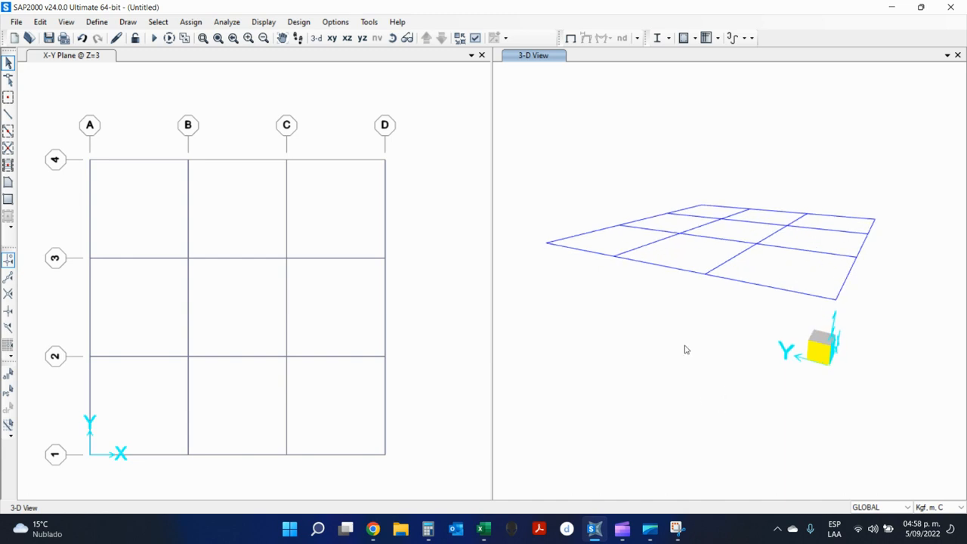
pyautogui.keyDown('shift'); pyautogui.moveTo(756, 278); pyautogui.dragTo(725, 390, button='middle'); pyautogui.keyUp('shift')
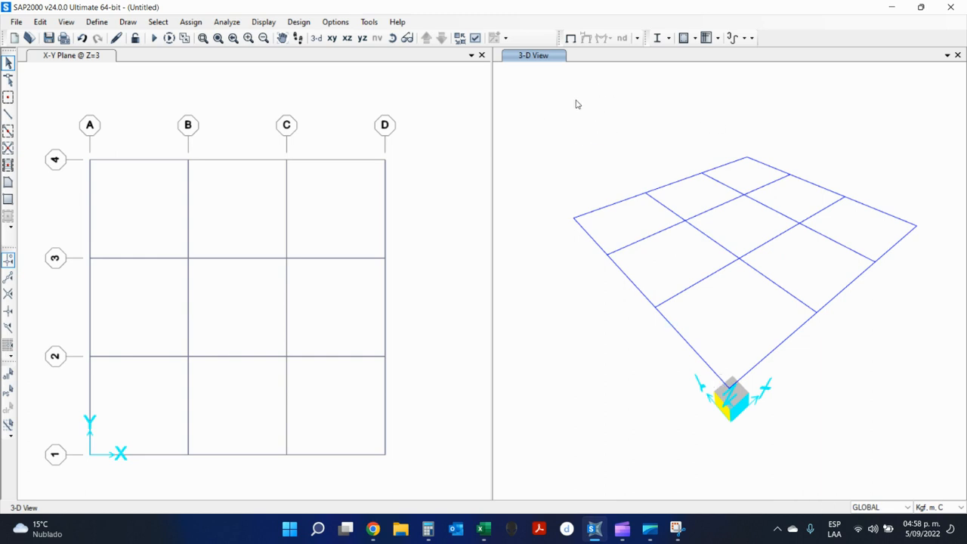
# Turn on frame section labels and turn off Not in View for areas in the 3-D view, and return to the plan
pyautogui.click(476, 41)
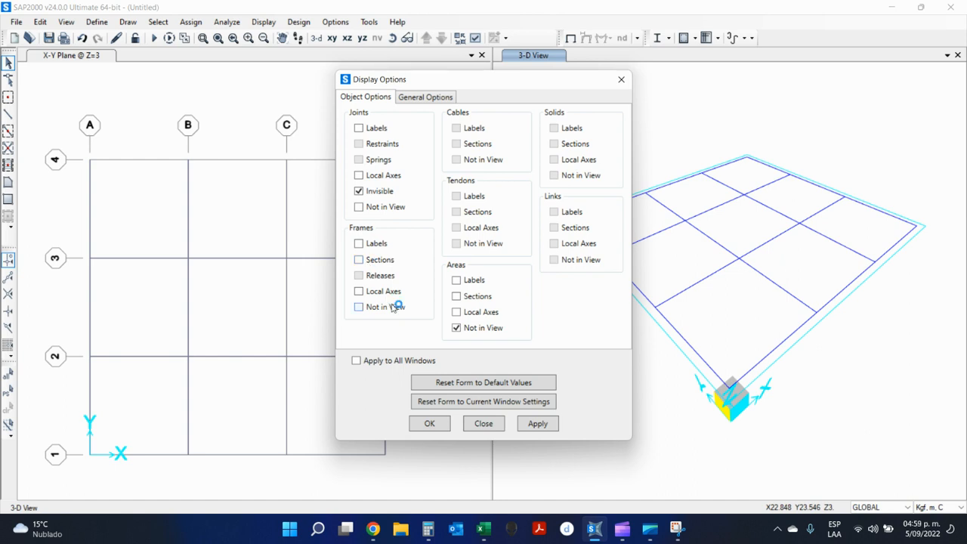
pyautogui.click(385, 262)
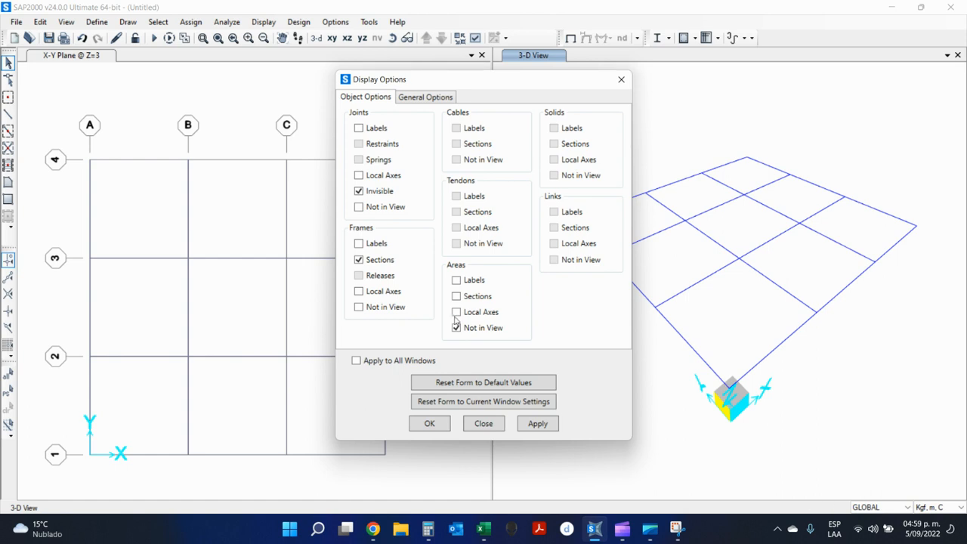
pyautogui.click(490, 329)
pyautogui.click(446, 424)
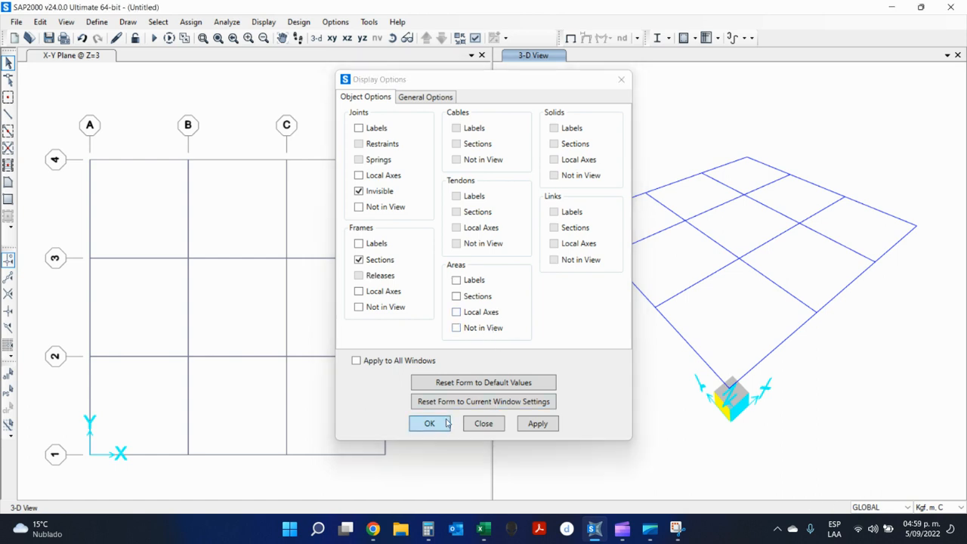
pyautogui.click(308, 204)
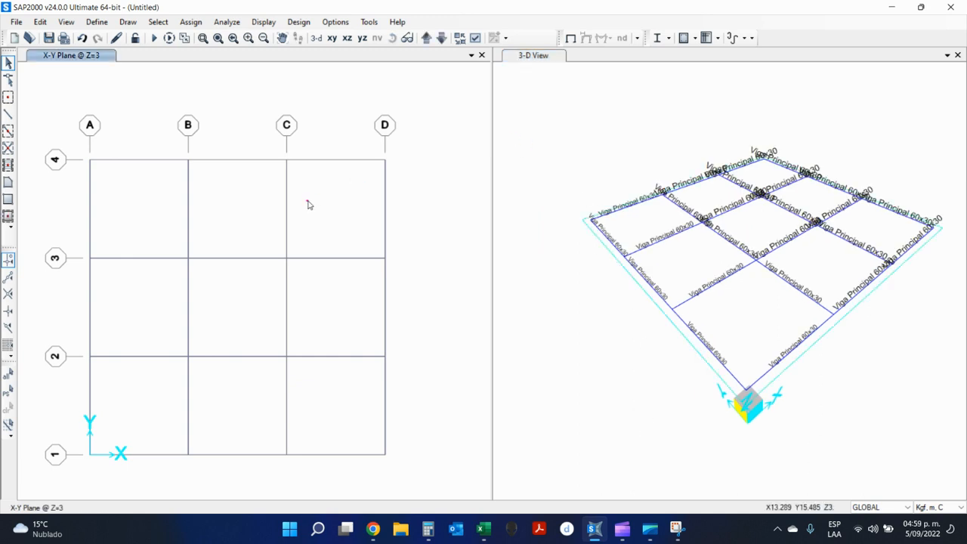
# Quick-draw Losa 15cm areas over the whole grid A–D and 1–4 in the Z=3 plan
pyautogui.rightClick(307, 204)
pyautogui.click(313, 191)
pyautogui.click(601, 262)
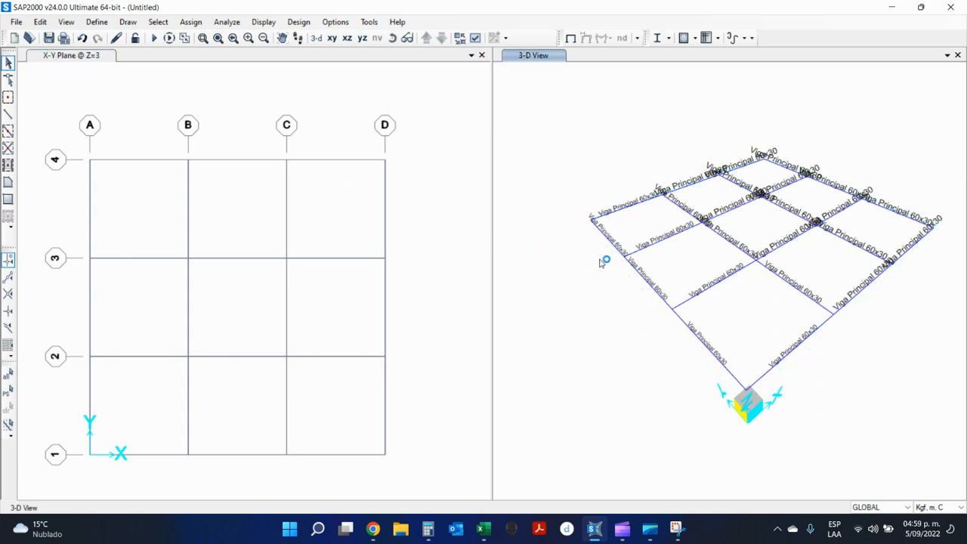
pyautogui.click(349, 205)
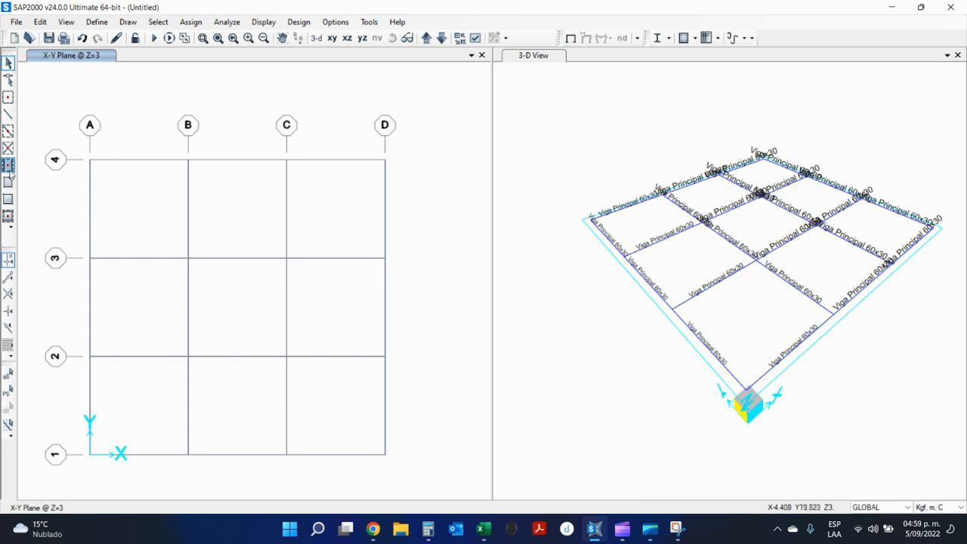
pyautogui.click(8, 216)
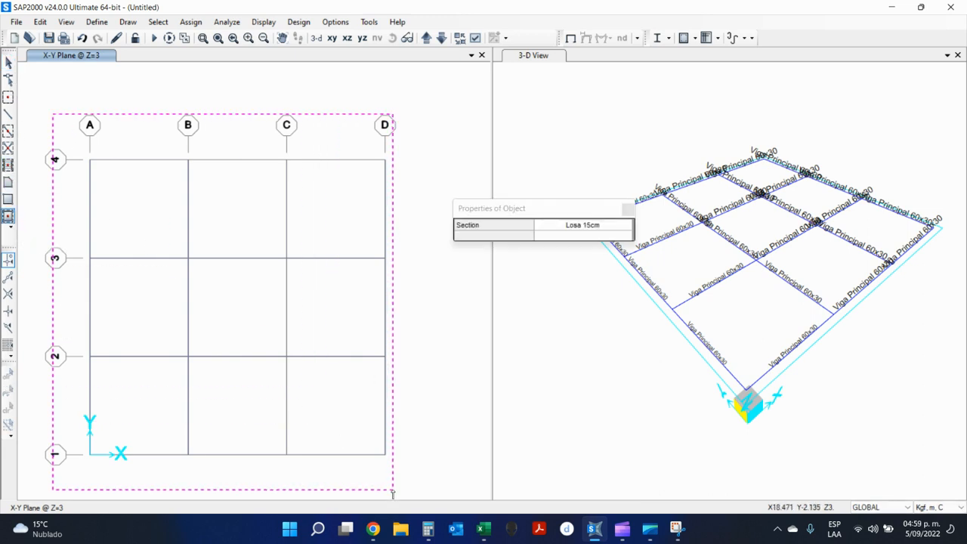
pyautogui.press('Escape')
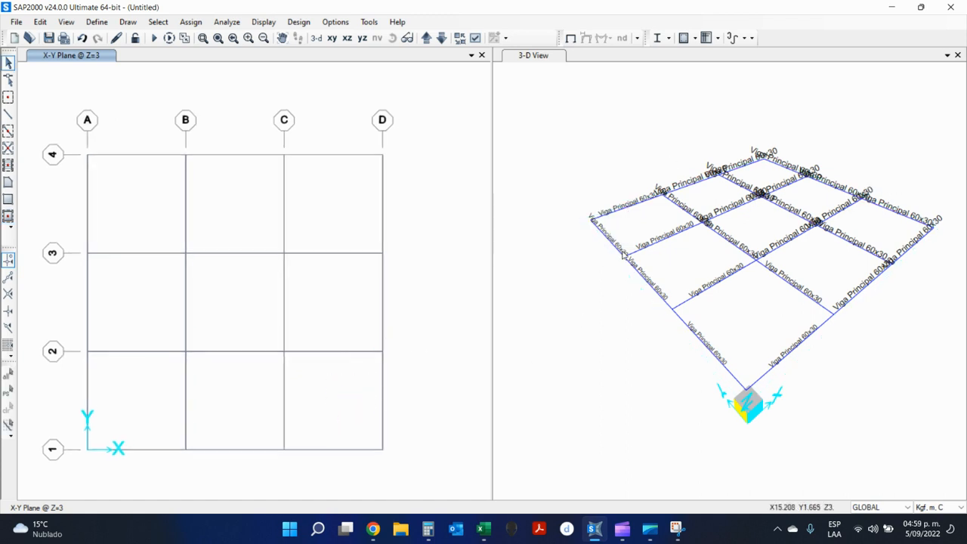
# Turn off Not in View for areas in the Z=3 plan and apply the display options
pyautogui.click(575, 88)
pyautogui.click(476, 38)
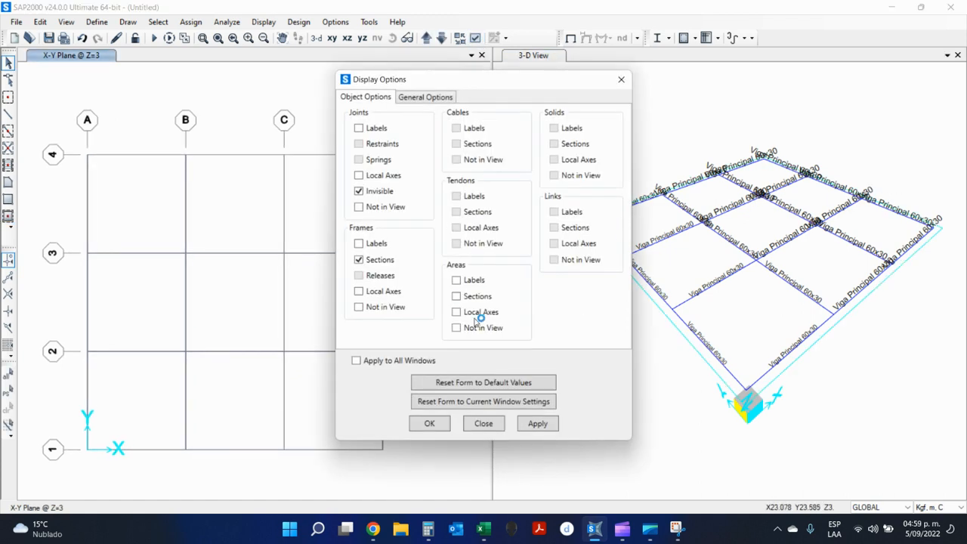
pyautogui.click(533, 424)
pyautogui.click(428, 424)
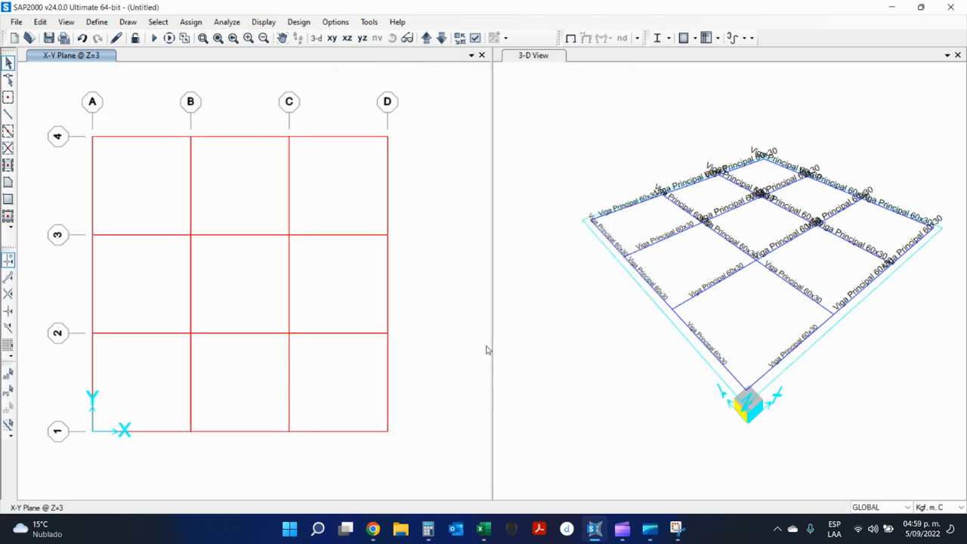
# Clear the selection in the 3-D view and show the grid there again
pyautogui.click(577, 339)
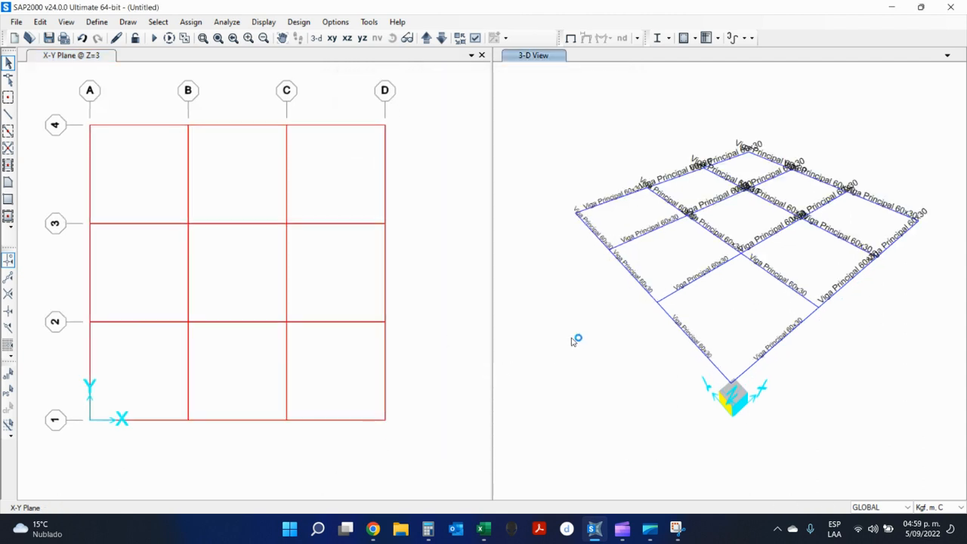
pyautogui.click(411, 147)
pyautogui.click(545, 134)
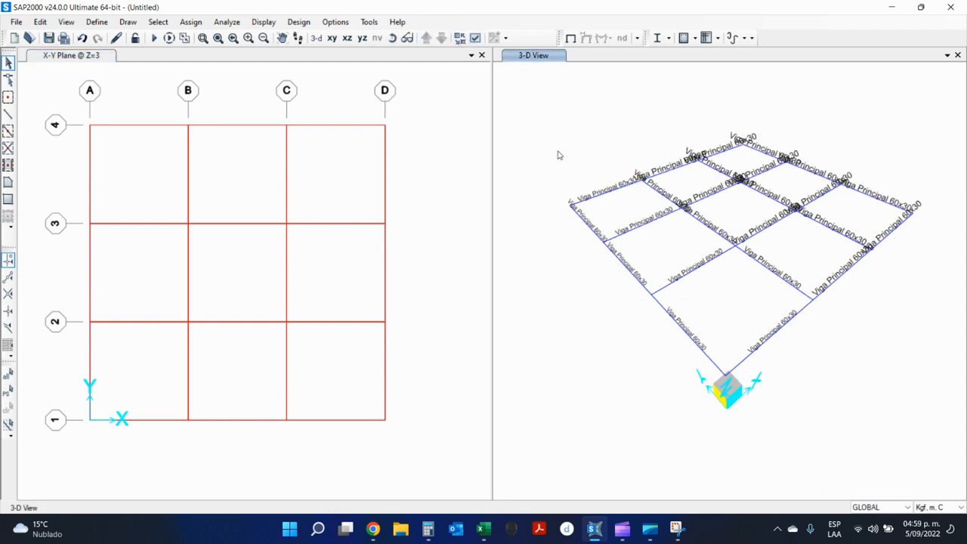
pyautogui.moveTo(563, 99); pyautogui.dragTo(916, 445)
pyautogui.moveTo(516, 91); pyautogui.dragTo(962, 435)
pyautogui.hotkey('ctrl', 'q')
pyautogui.hotkey('ctrl', 'd')
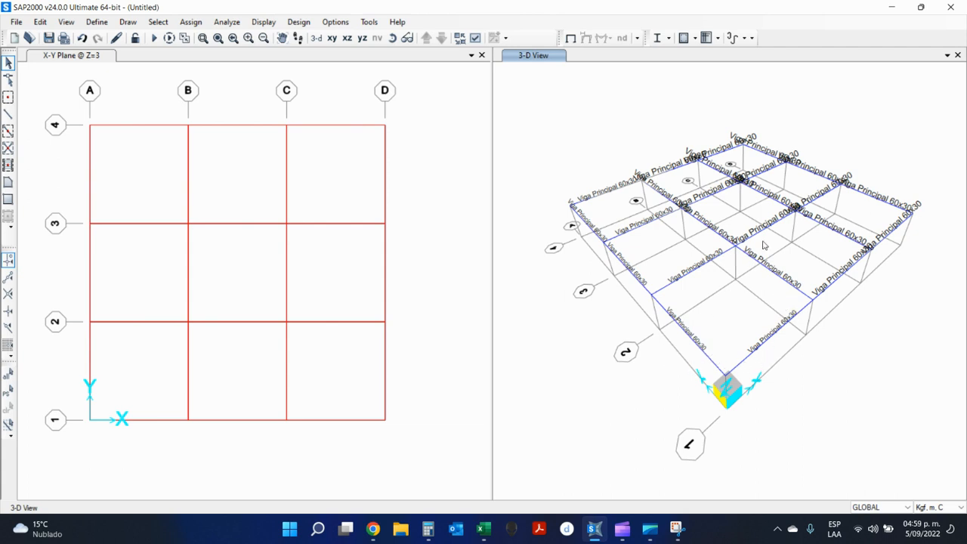
pyautogui.moveTo(700, 297); pyautogui.dragTo(694, 271, button='middle')
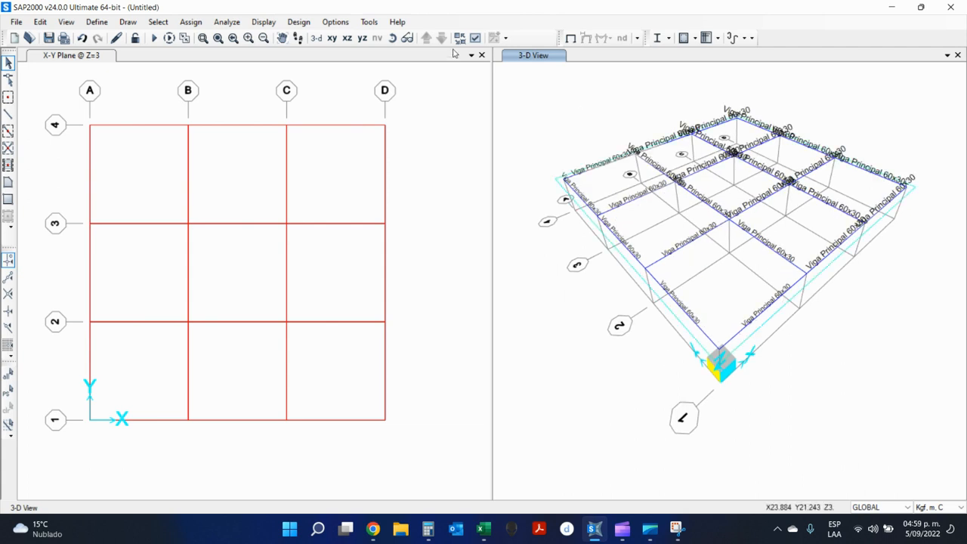
# Set the 3-D view type to Extrude and apply it
pyautogui.click(475, 38)
pyautogui.click(446, 98)
pyautogui.click(529, 160)
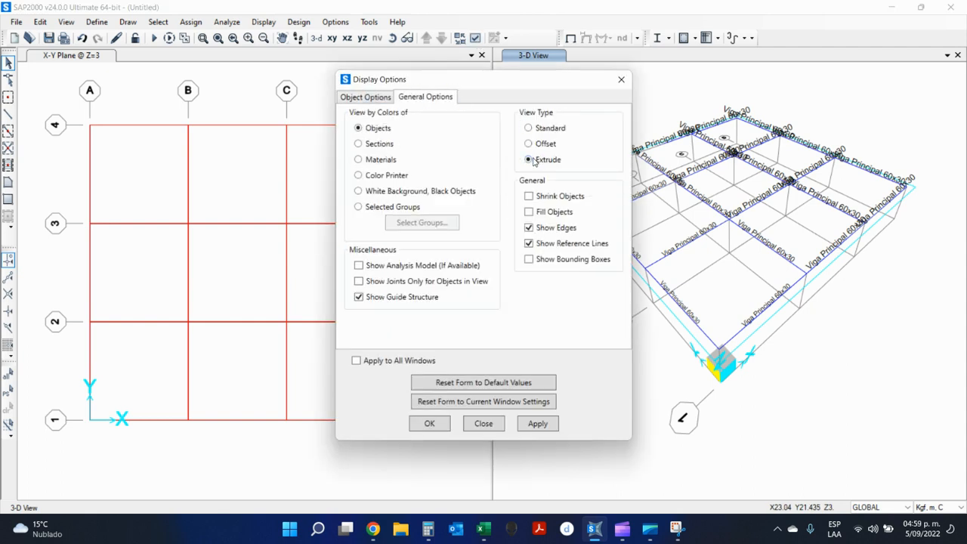
pyautogui.click(538, 423)
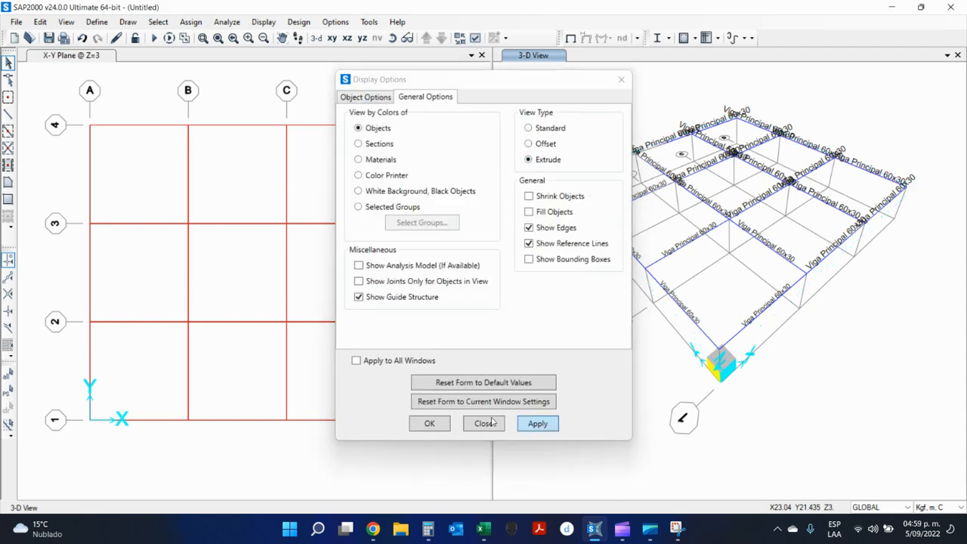
pyautogui.click(430, 425)
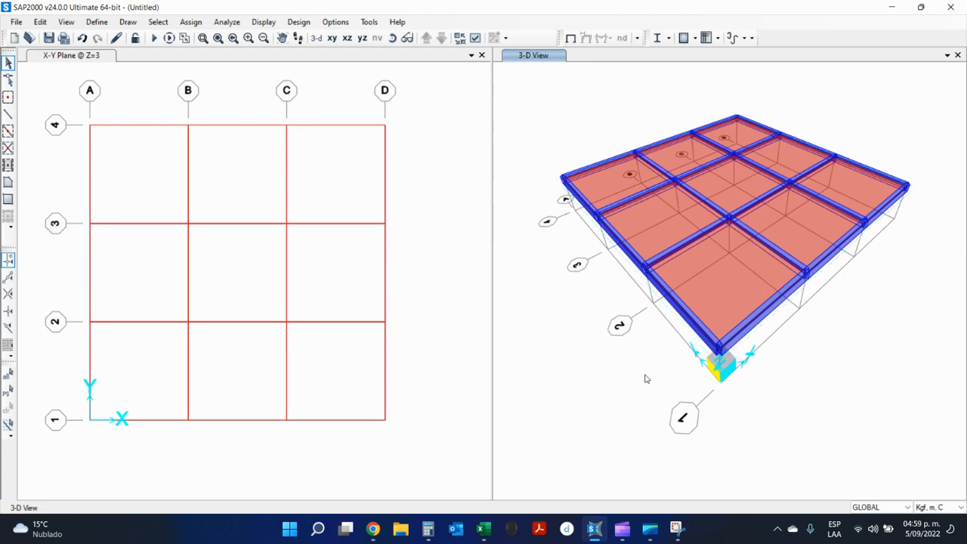
# Inspect the extruded beams and slabs in the 3-D view up close, from the side and from a raised corner
pyautogui.keyDown('shift'); pyautogui.moveTo(643, 378); pyautogui.dragTo(660, 292, button='middle'); pyautogui.keyUp('shift')
pyautogui.scroll(5, 651, 301)
pyautogui.scroll(-7, 642, 309)
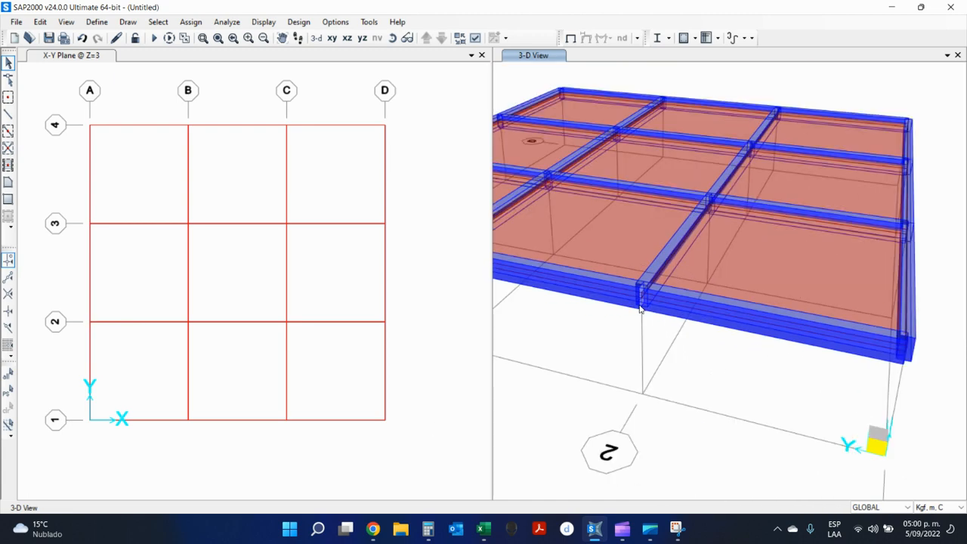
pyautogui.scroll(4, 630, 318)
pyautogui.scroll(4, 675, 289)
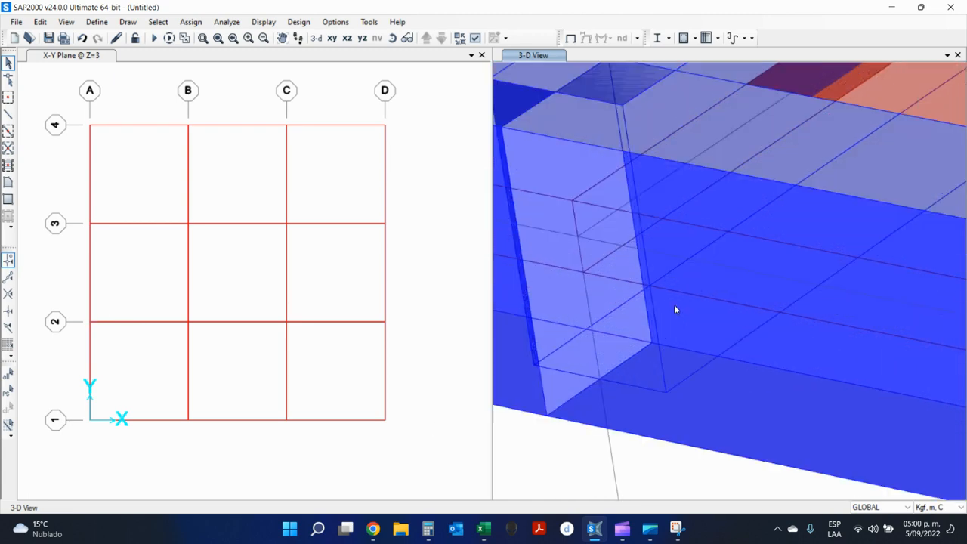
pyautogui.scroll(-3, 674, 305)
pyautogui.scroll(4, 680, 310)
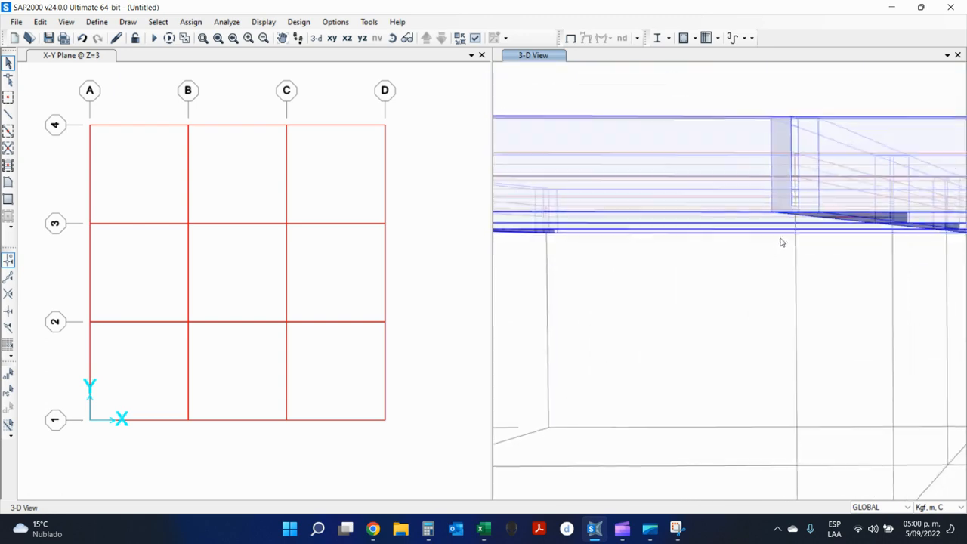
pyautogui.scroll(-7, 718, 324)
pyautogui.scroll(-5, 754, 371)
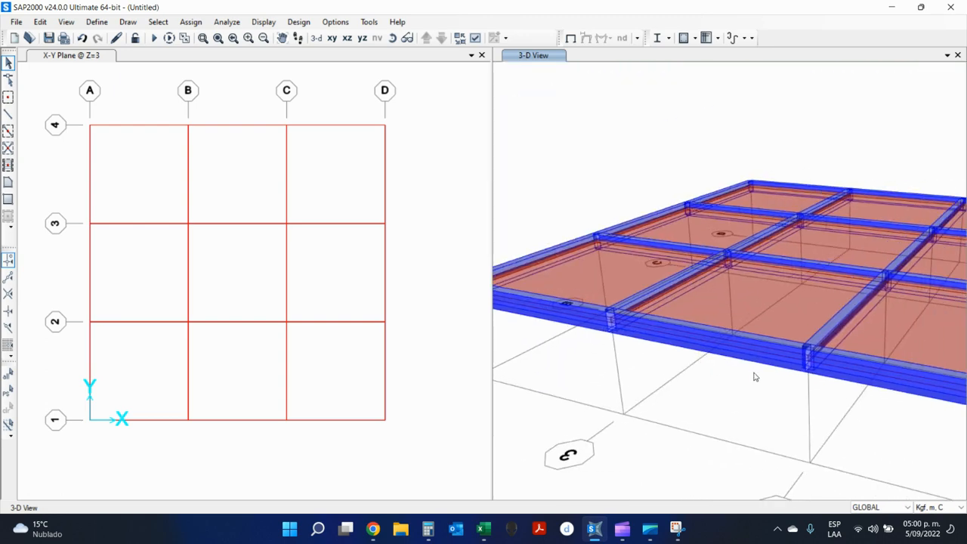
pyautogui.moveTo(821, 432)
pyautogui.keyDown('shift'); pyautogui.mouseDown(button='middle')
pyautogui.moveTo(840, 458)
pyautogui.moveTo(837, 436)
pyautogui.mouseUp(button='middle'); pyautogui.keyUp('shift')
pyautogui.moveTo(837, 435); pyautogui.dragTo(792, 407, button='middle')
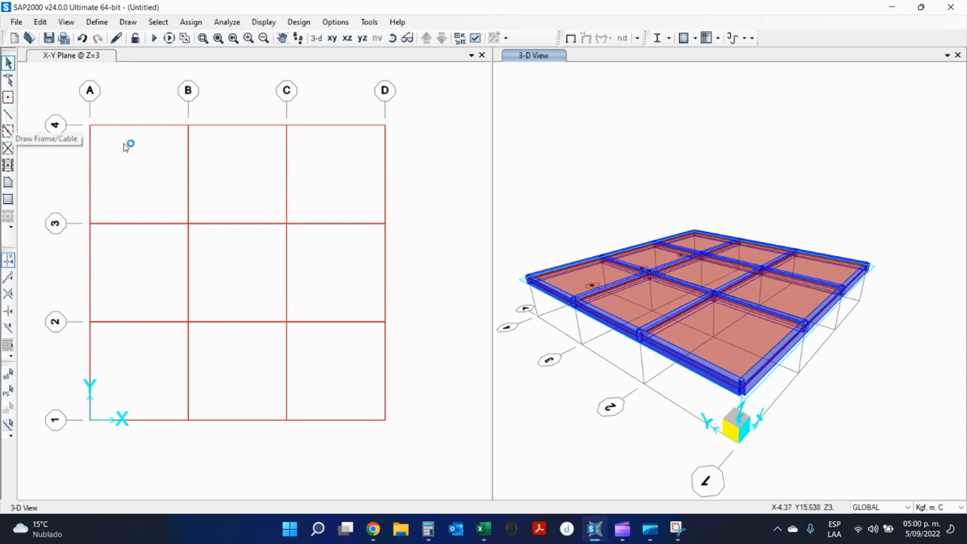
# Turn on snapping to Ends and Midpoints for the Z=3 plan
pyautogui.moveTo(62, 84); pyautogui.dragTo(83, 109)
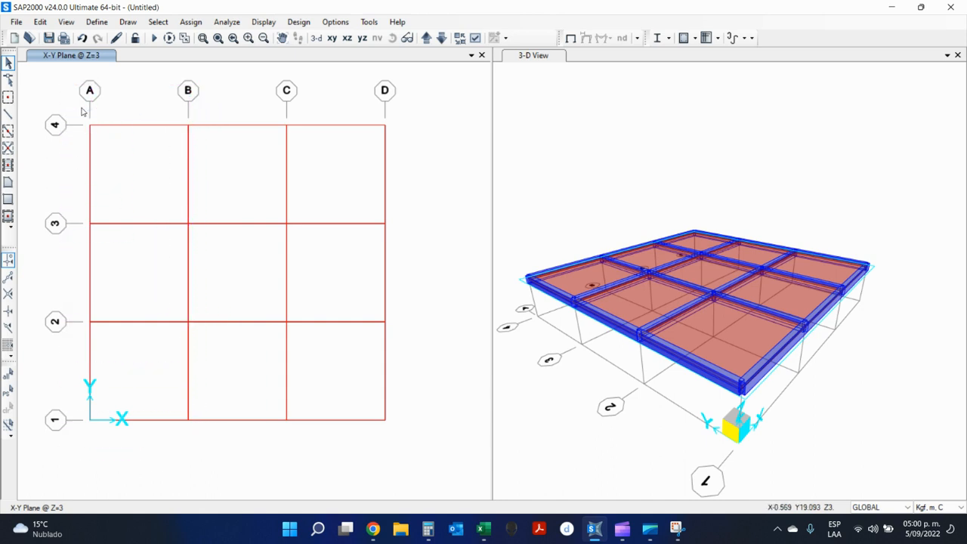
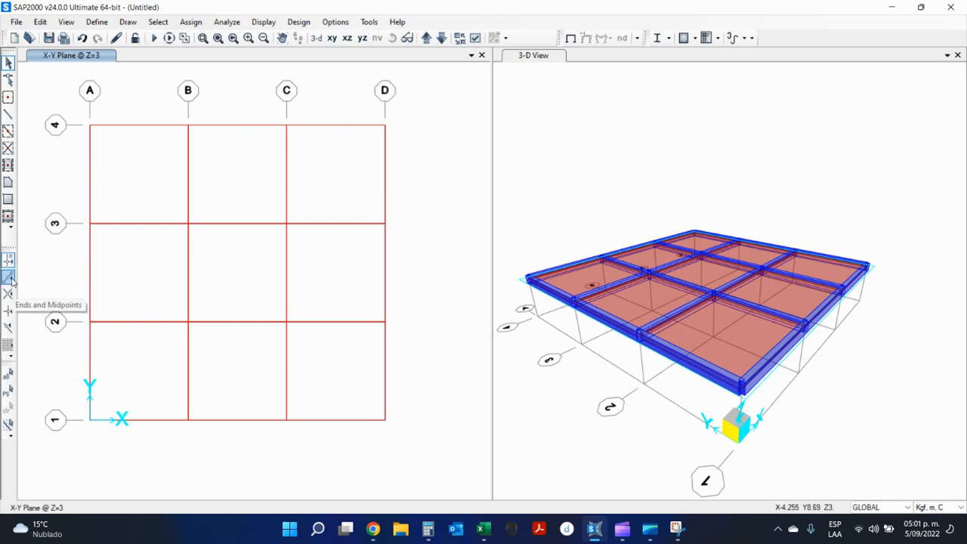
pyautogui.click(130, 22)
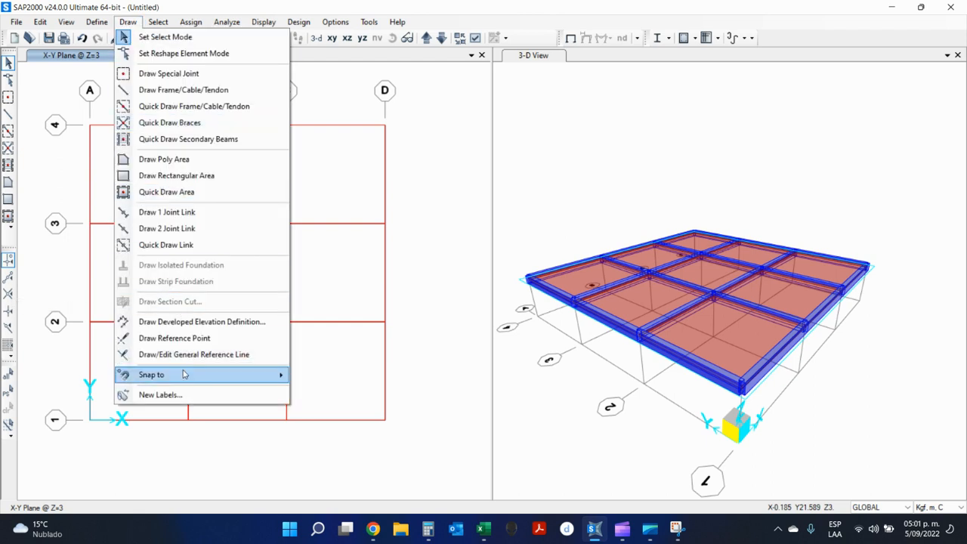
pyautogui.moveTo(183, 374)
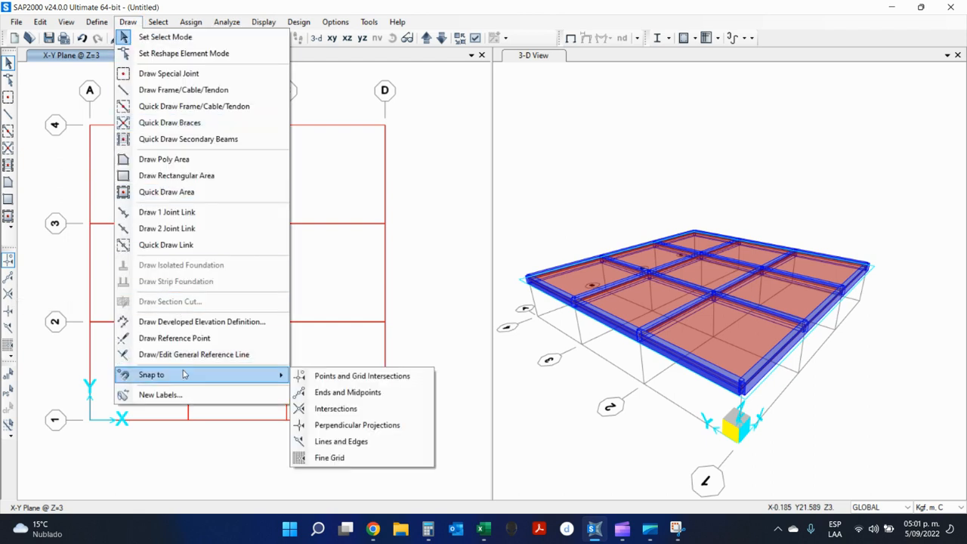
pyautogui.click(384, 394)
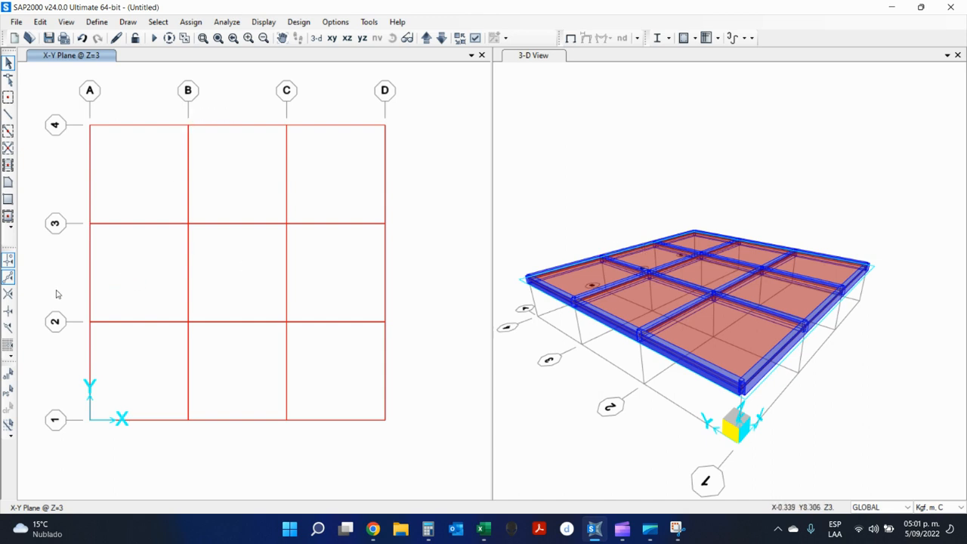
# Start drawing straight frames with the Viga secundaria 40x20 section
pyautogui.click(7, 113)
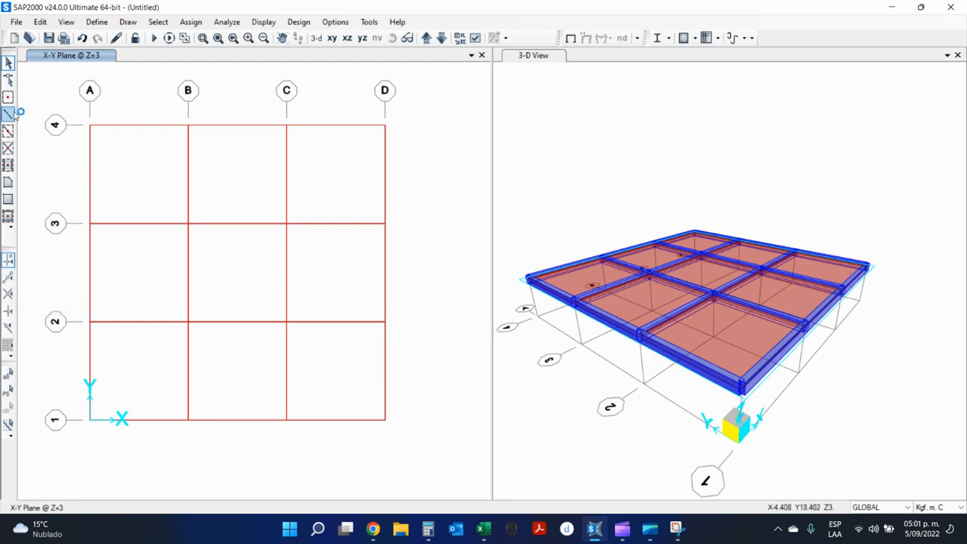
pyautogui.click(629, 237)
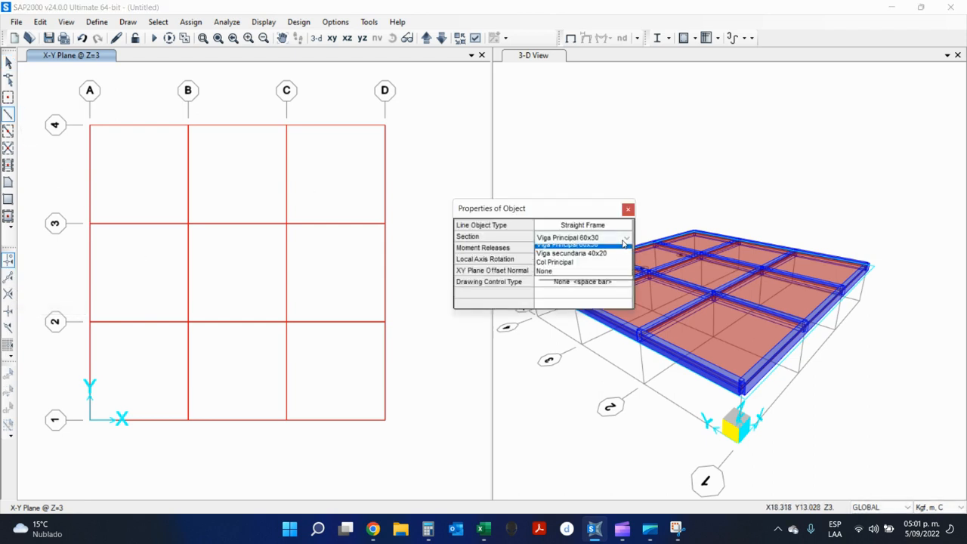
pyautogui.click(590, 259)
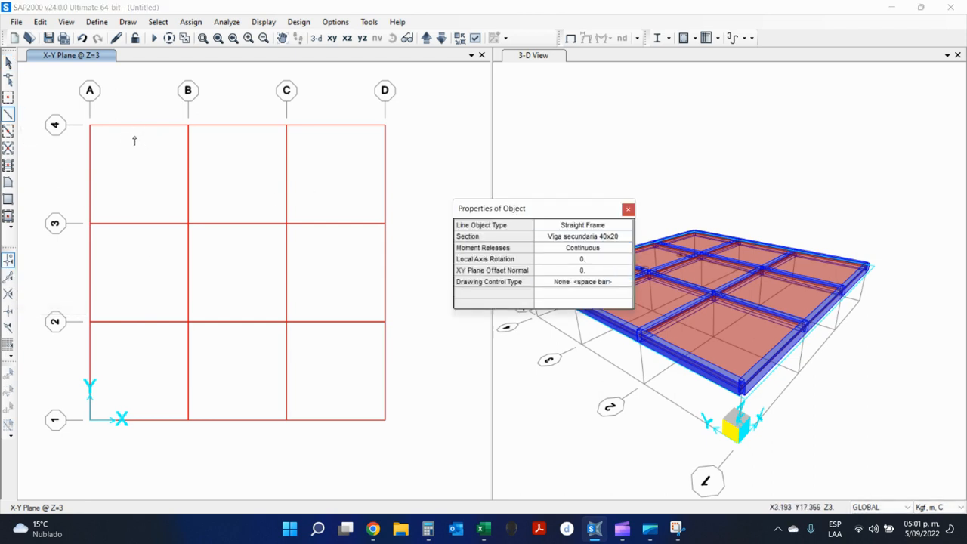
# Try drawing a secondary beam through bay A–B, 3–4 without midpoint snapping, and undo the added frame
pyautogui.click(134, 109)
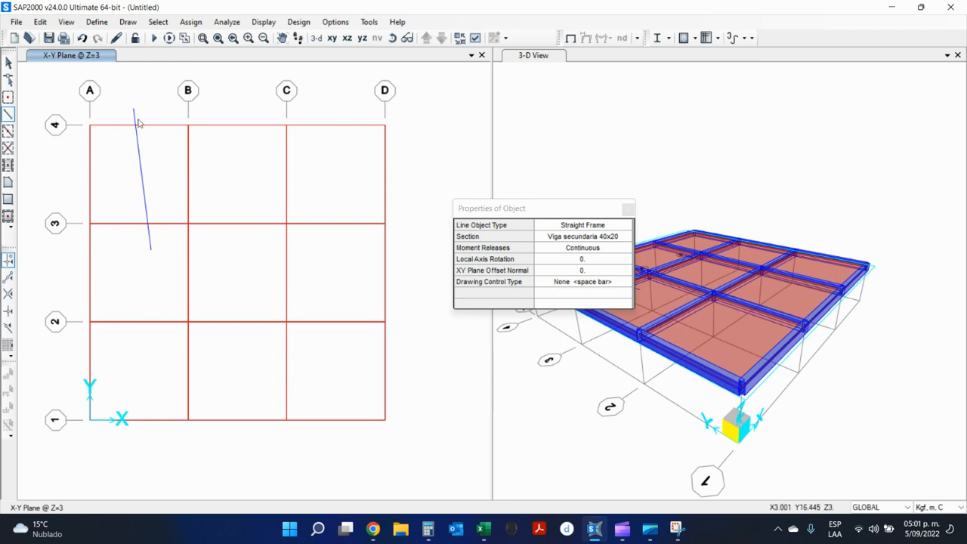
pyautogui.click(629, 211)
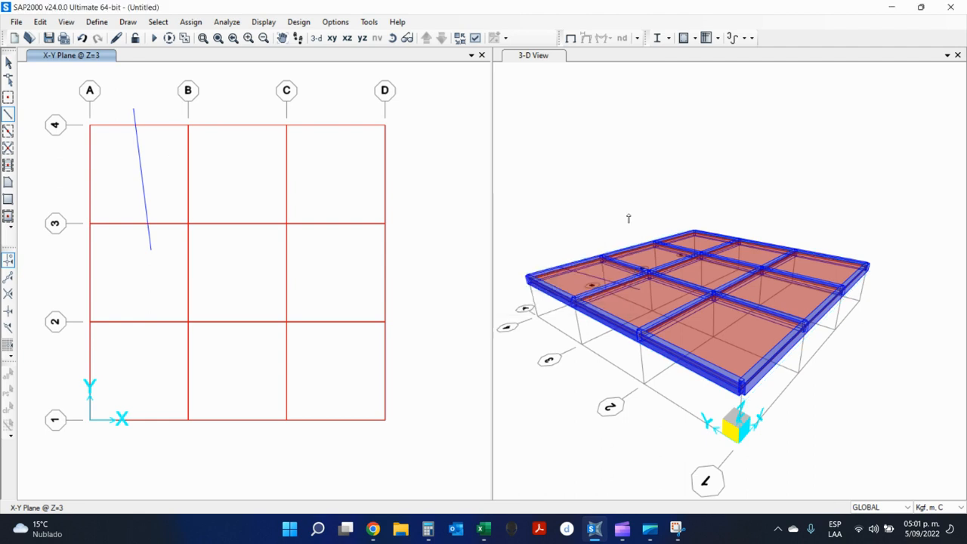
pyautogui.moveTo(606, 222); pyautogui.dragTo(619, 208, button='middle')
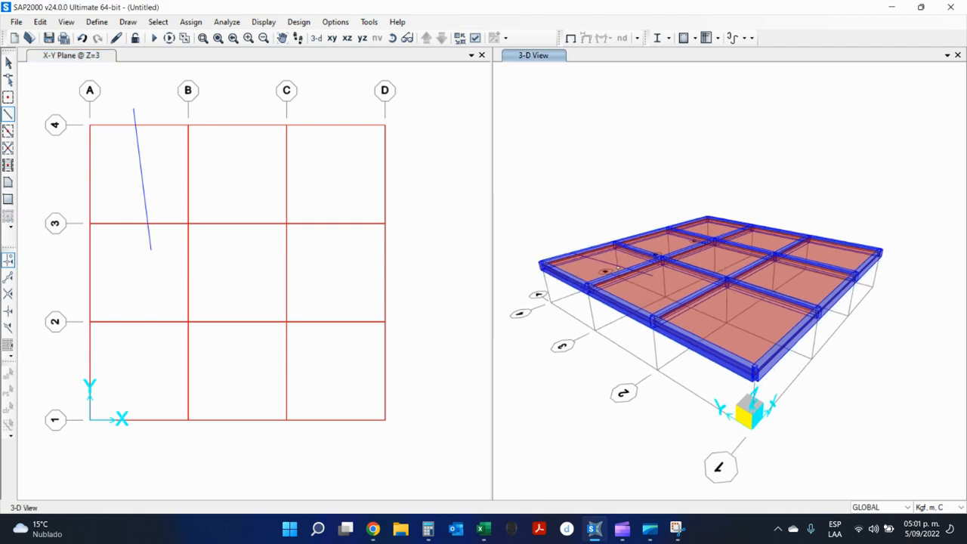
pyautogui.click(7, 62)
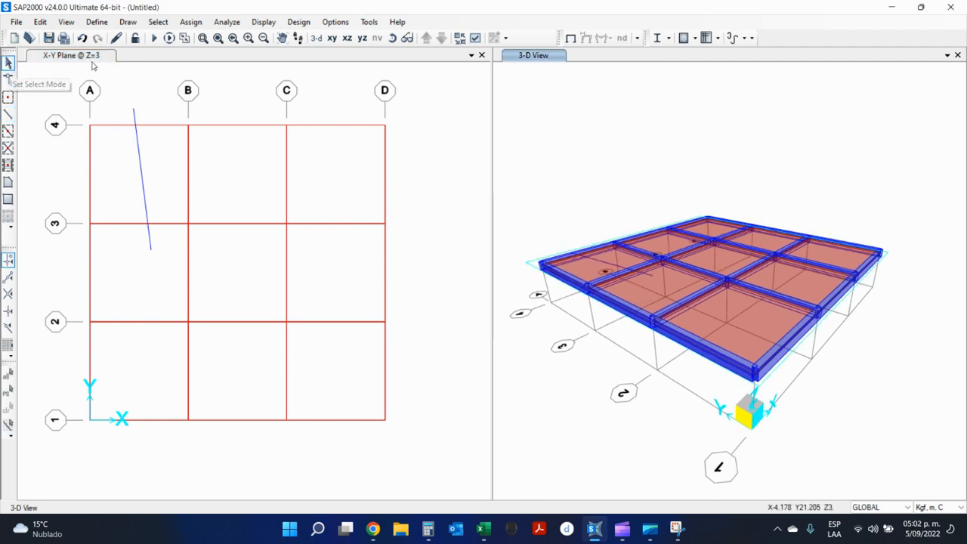
pyautogui.click(82, 38)
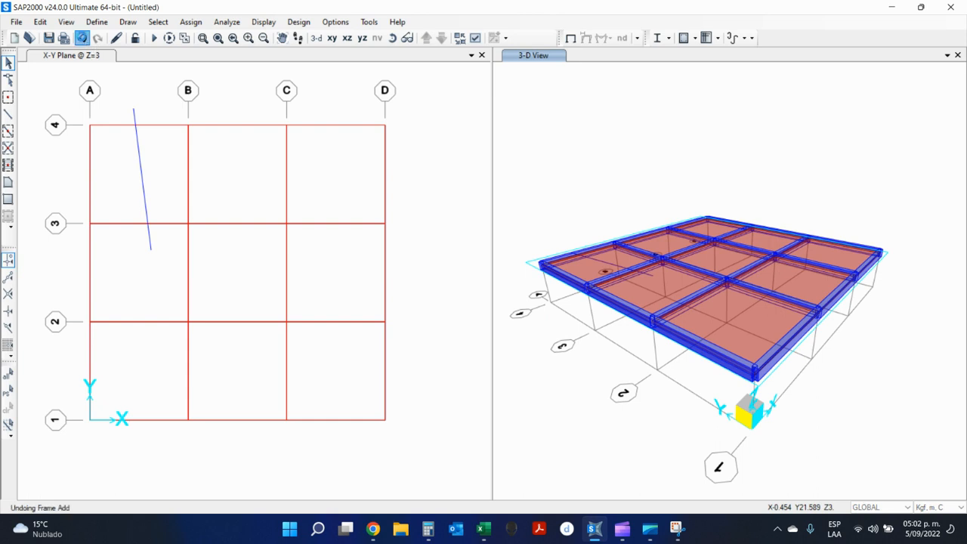
# Enable Ends and Midpoints snapping and draw a Viga secundaria 40x20 frame between the A–B midpoints of grid lines 4 and 3
pyautogui.click(8, 279)
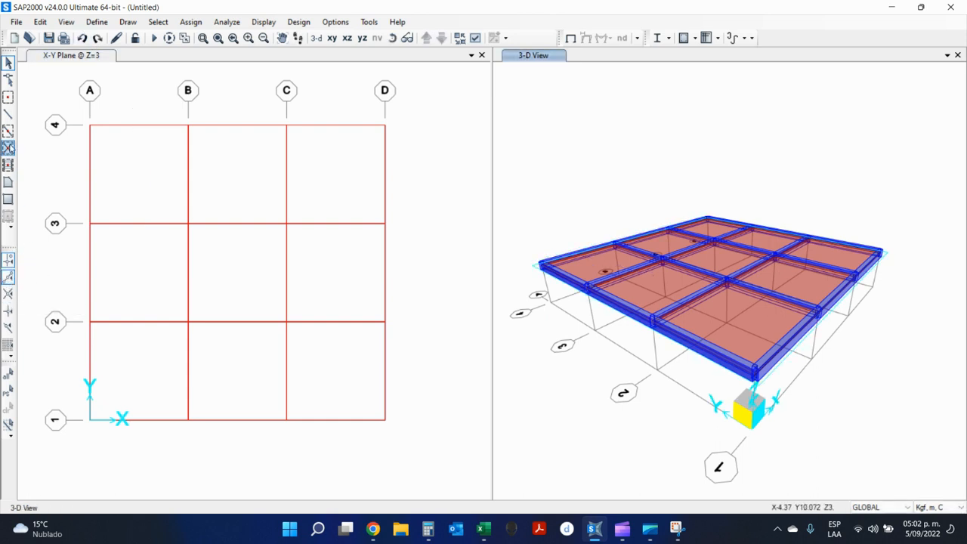
pyautogui.click(9, 114)
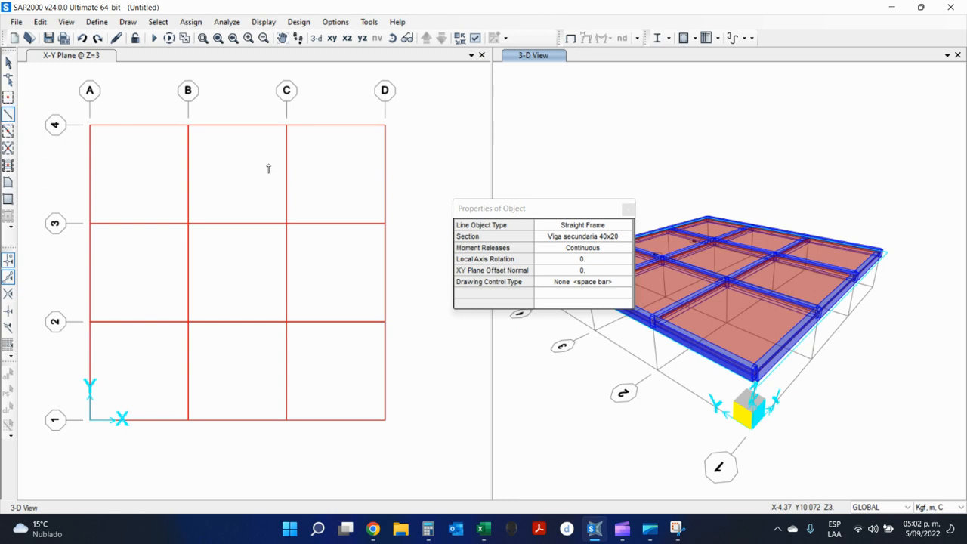
pyautogui.click(138, 125)
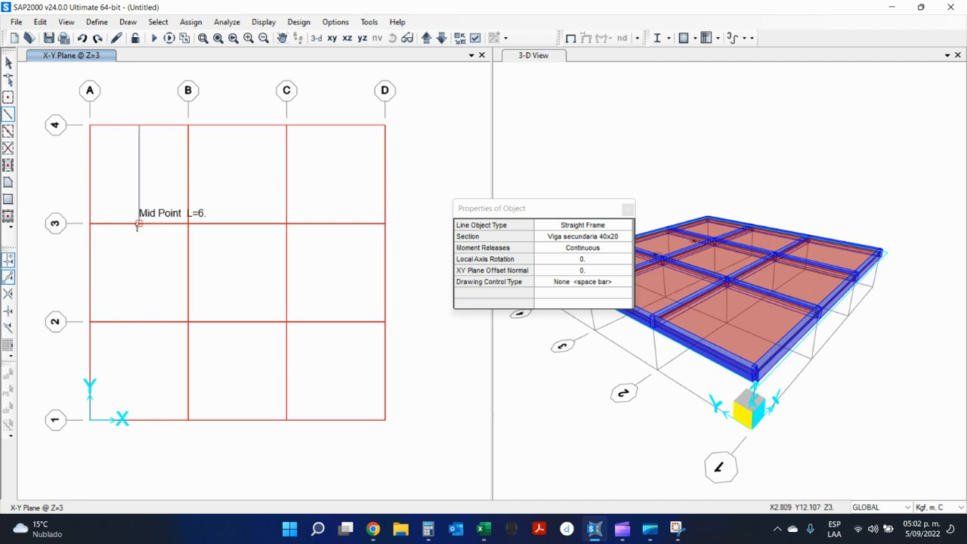
pyautogui.doubleClick(139, 224)
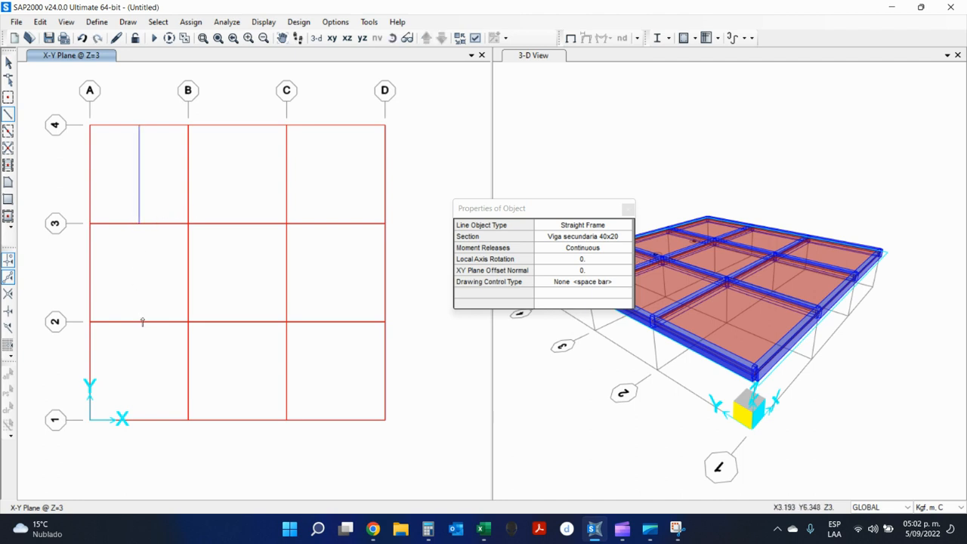
# Continue the Viga secundaria 40x20 beam along the A–B midpoints from grid line 3 through line 2 to line 1
pyautogui.click(139, 224)
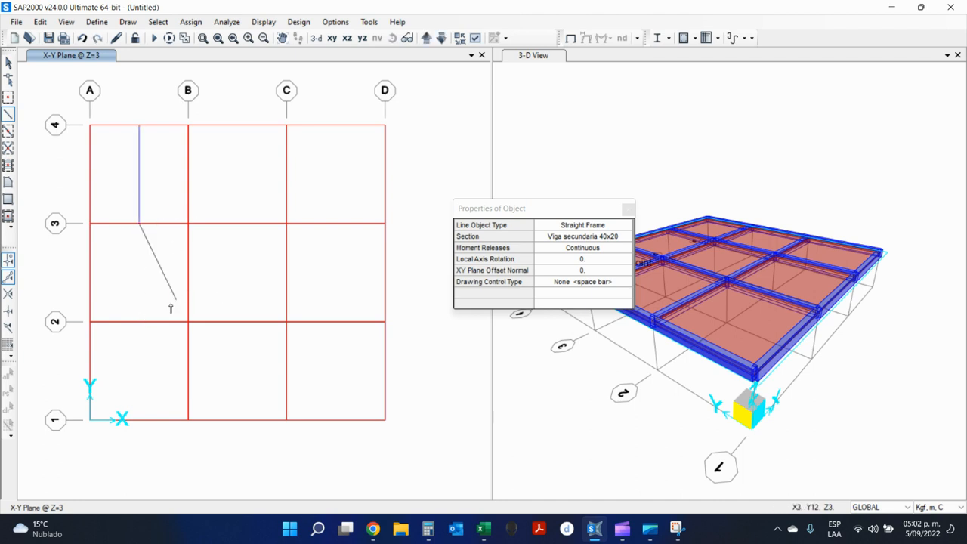
pyautogui.click(139, 322)
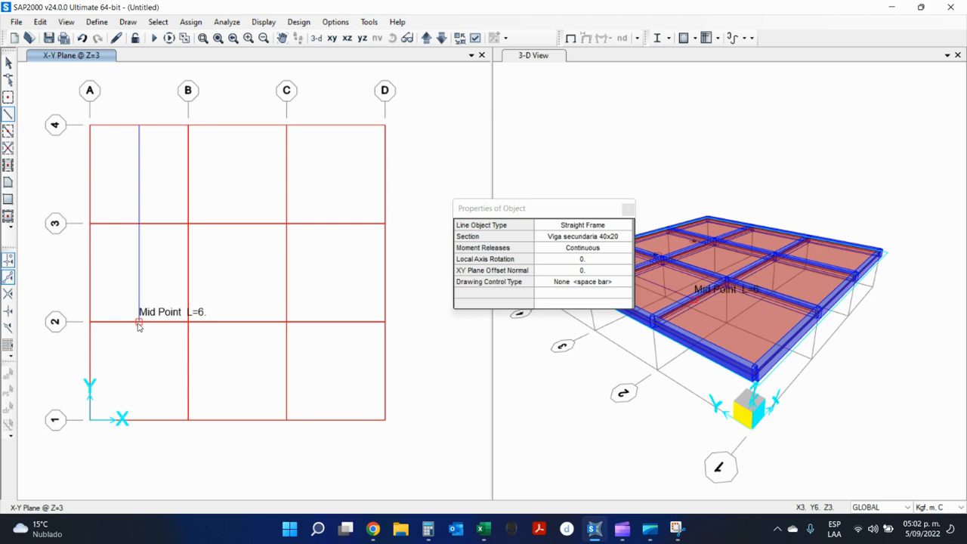
pyautogui.doubleClick(139, 420)
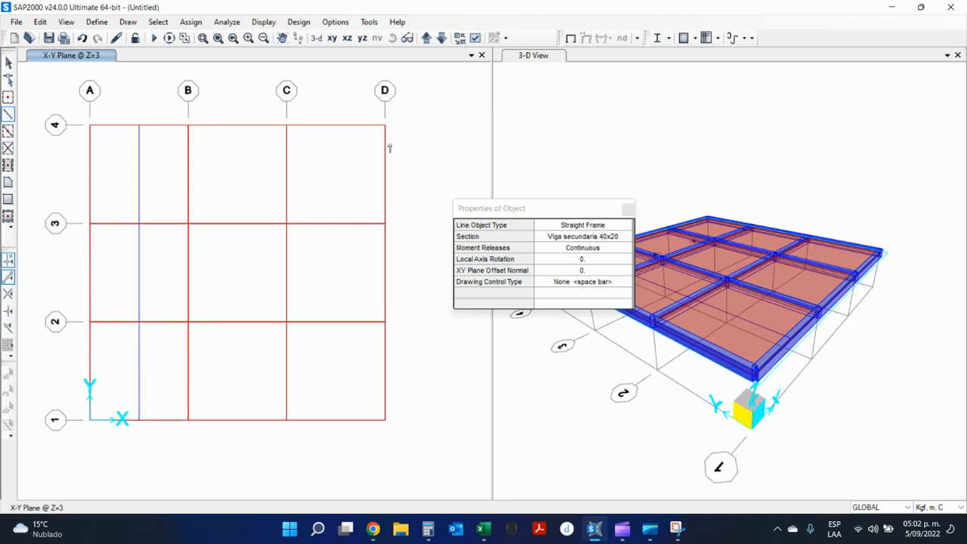
# Draw a crossing Viga secundaria 40x20 beam from line A to line B, midway between grid lines 3 and 4
pyautogui.click(91, 174)
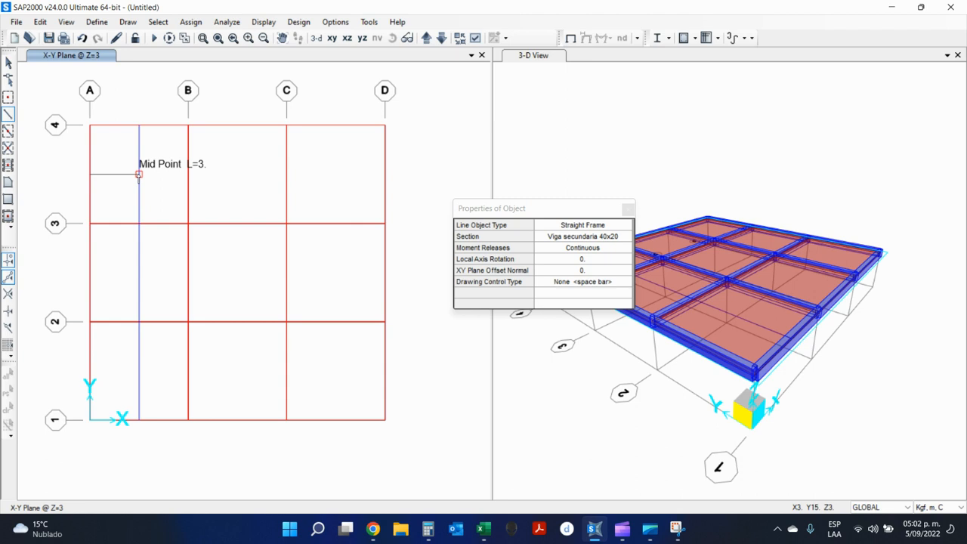
pyautogui.click(139, 174)
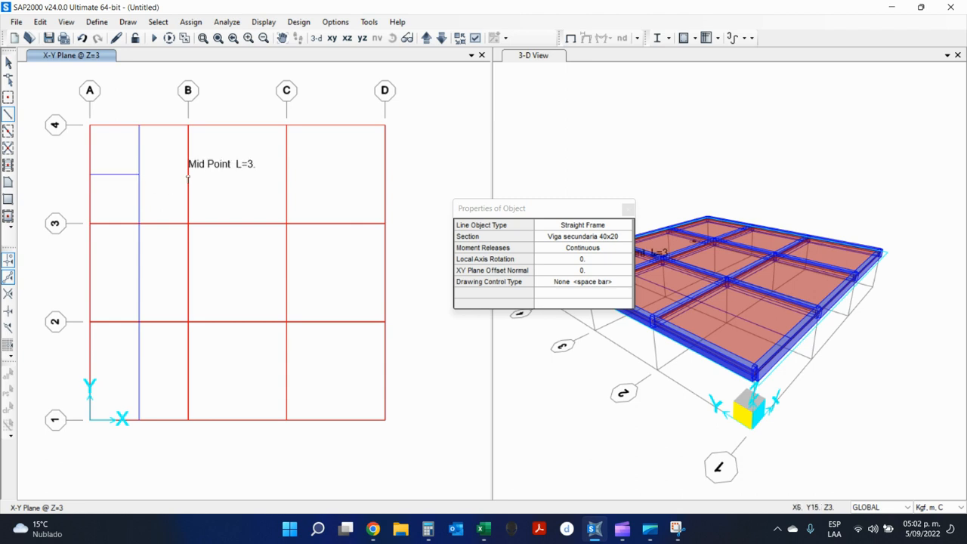
pyautogui.doubleClick(188, 174)
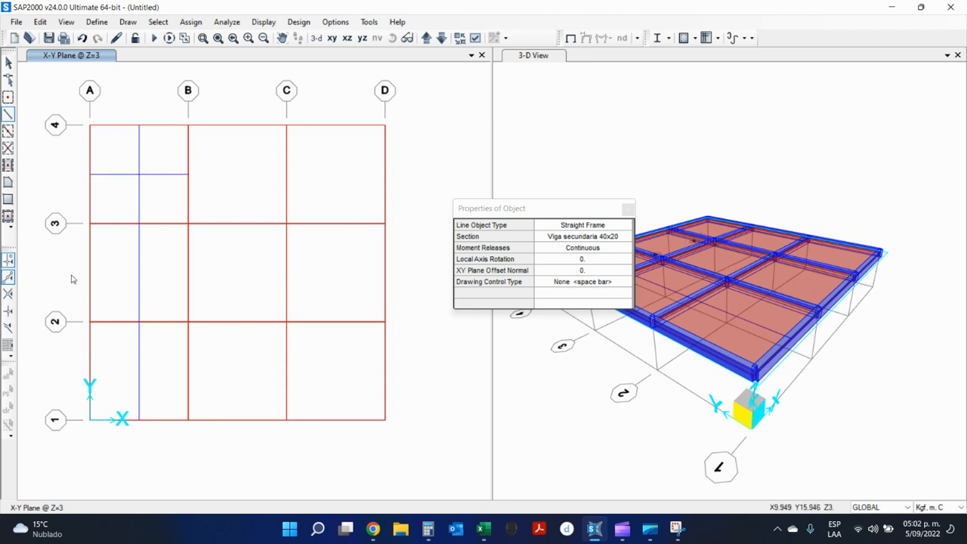
# Draw the crossing secondary beam from line A to line B midway between grid lines 2 and 3, redoing its second half to the midpoint on B
pyautogui.click(139, 272)
pyautogui.click(188, 272)
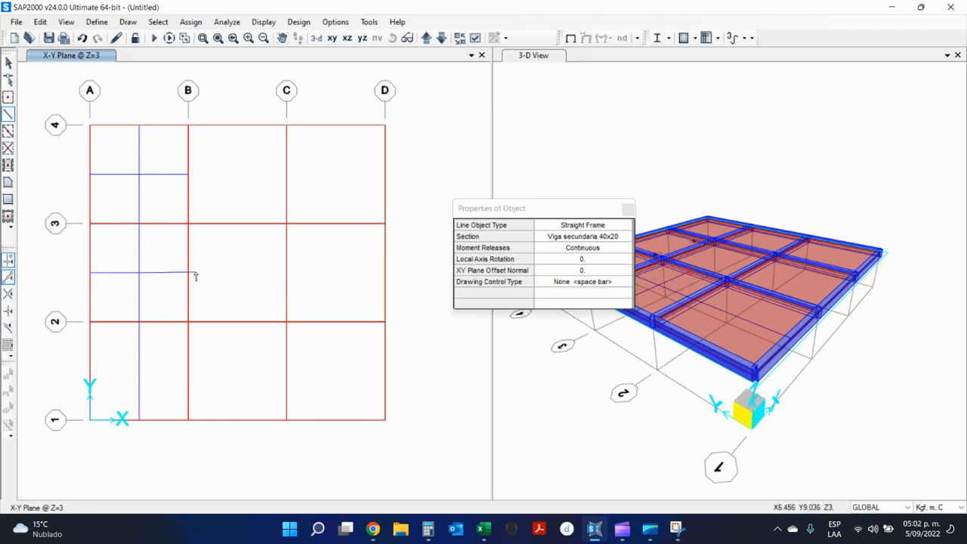
pyautogui.hotkey('ctrl', 'z')
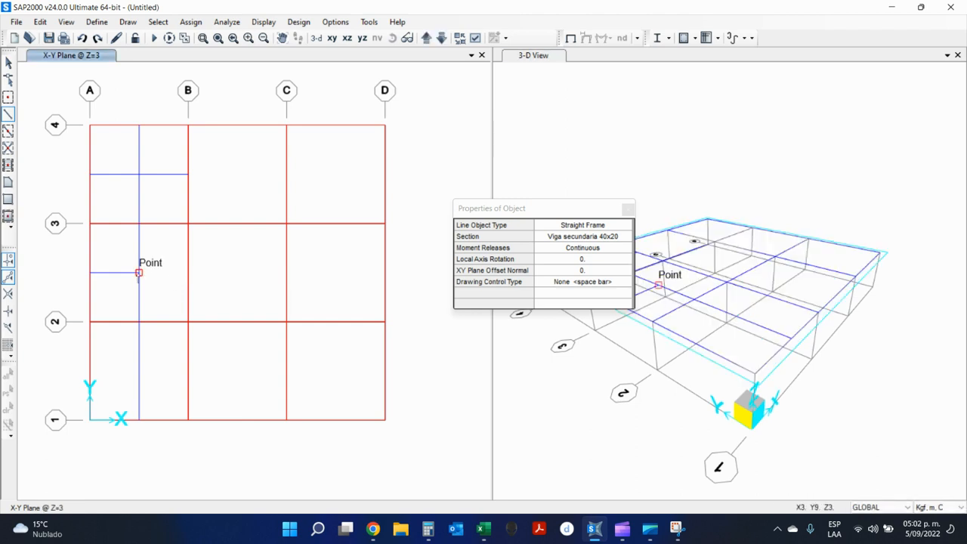
pyautogui.click(139, 272)
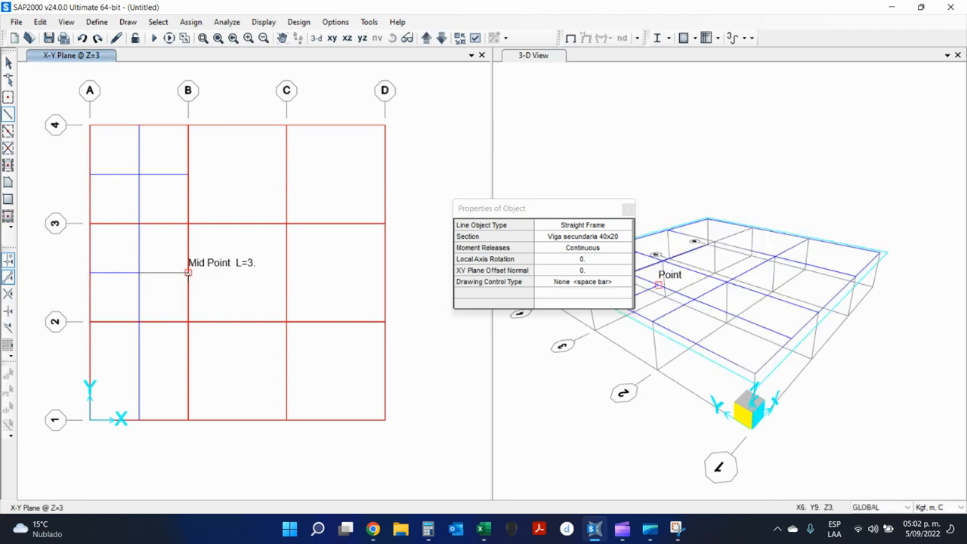
pyautogui.click(189, 274)
pyautogui.rightClick(233, 271)
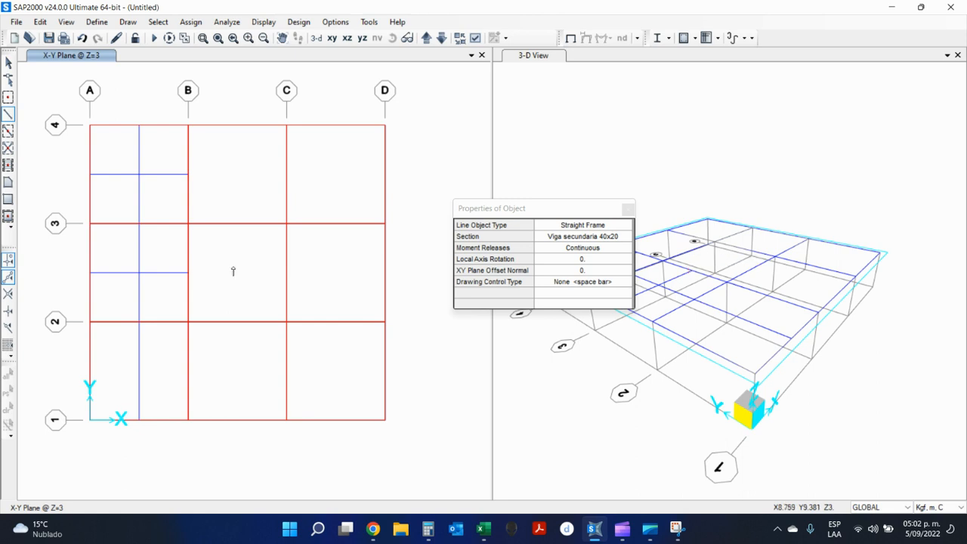
# Draw the crossing secondary beam from A to B midway between grid lines 1 and 2, and end frame drawing
pyautogui.click(91, 371)
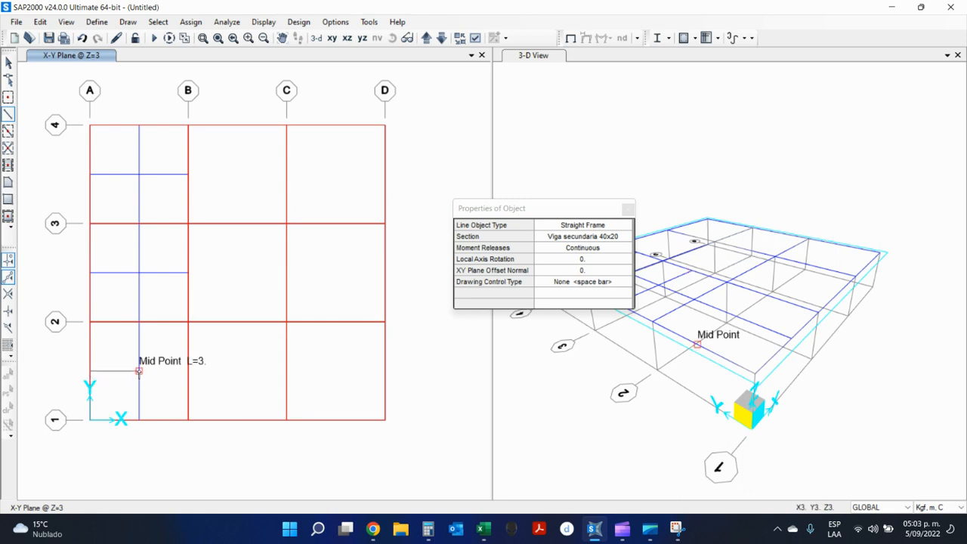
pyautogui.click(191, 371)
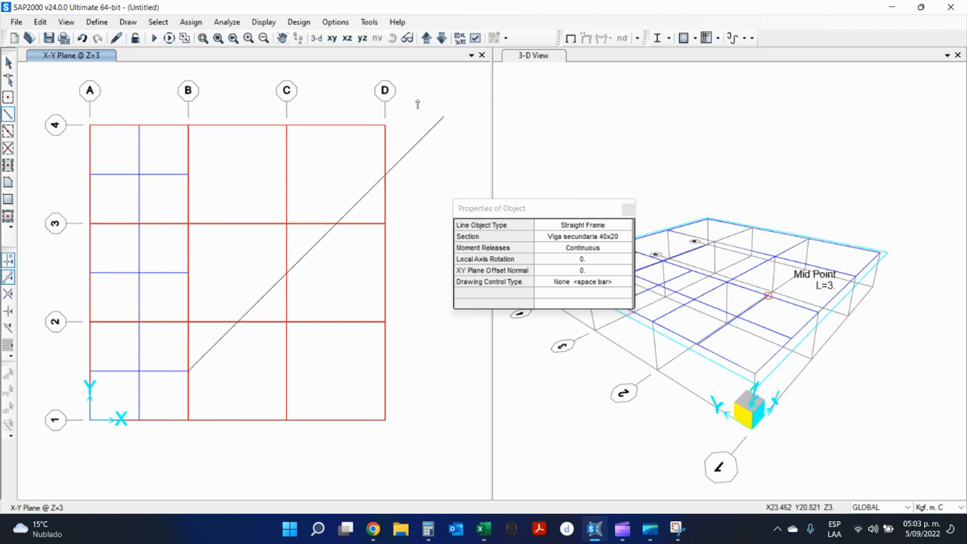
pyautogui.click(628, 209)
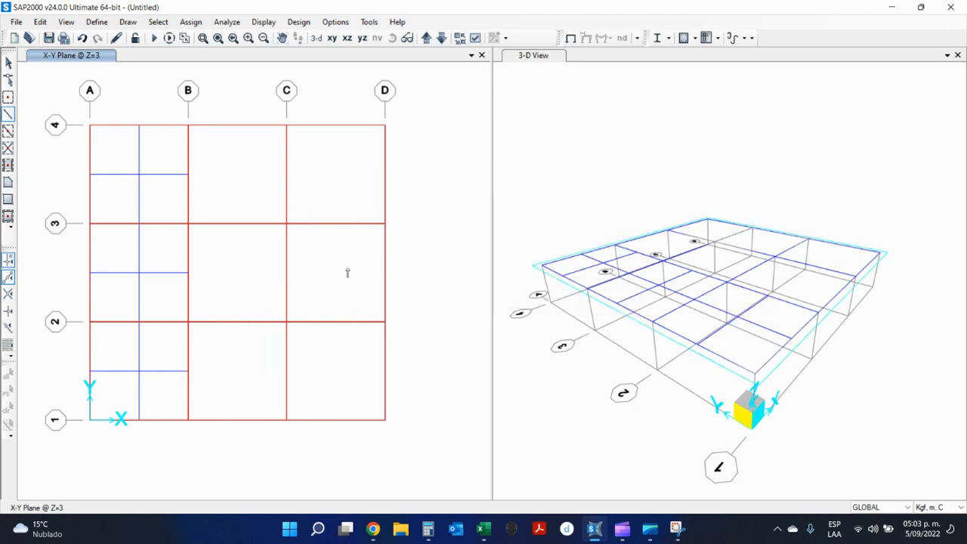
pyautogui.click(8, 63)
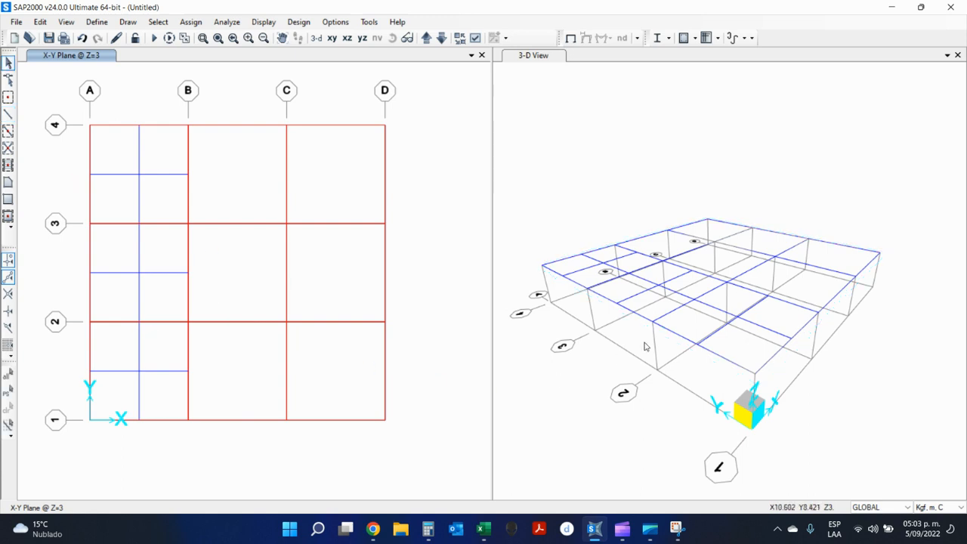
# Examine the beam framing from several sides in the 3-D view
pyautogui.moveTo(702, 427)
pyautogui.keyDown('shift'); pyautogui.mouseDown(button='middle')
pyautogui.moveTo(625, 418)
pyautogui.moveTo(705, 335)
pyautogui.moveTo(677, 285)
pyautogui.mouseUp(button='middle'); pyautogui.keyUp('shift')
pyautogui.moveTo(590, 217); pyautogui.dragTo(746, 365)
pyautogui.press('Delete')
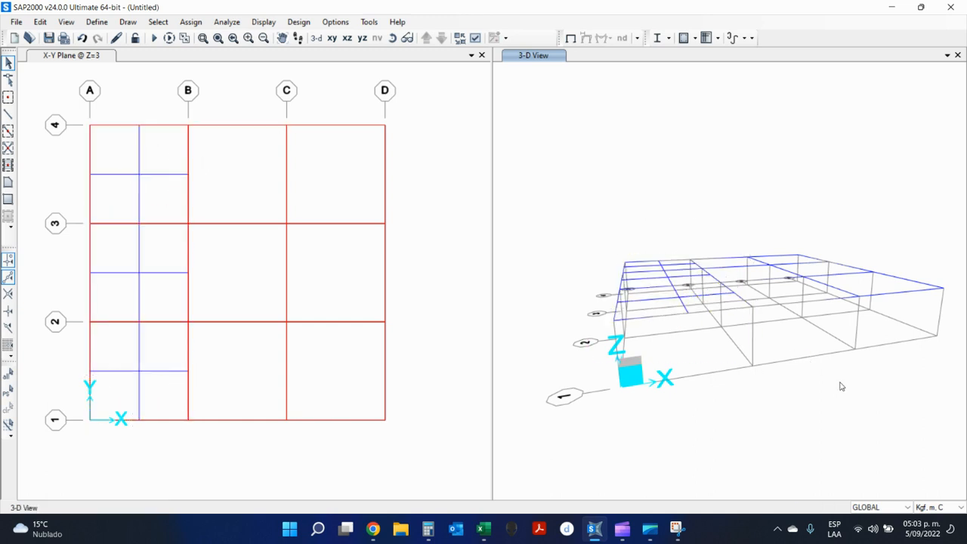
pyautogui.moveTo(840, 383)
pyautogui.mouseDown(button='middle')
pyautogui.moveTo(788, 283)
pyautogui.moveTo(736, 326)
pyautogui.moveTo(709, 393)
pyautogui.moveTo(781, 416)
pyautogui.moveTo(758, 425)
pyautogui.moveTo(854, 389)
pyautogui.mouseUp(button='middle')
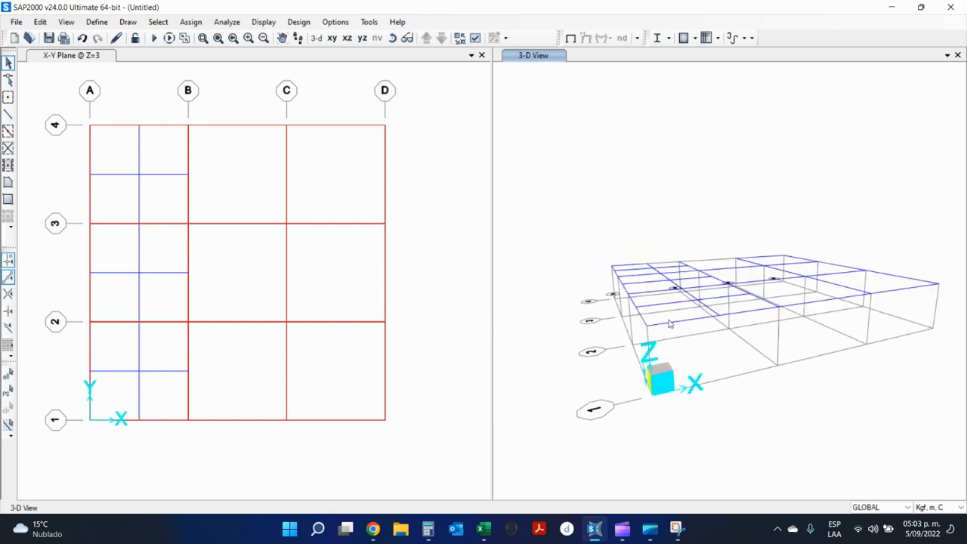
pyautogui.click(449, 126)
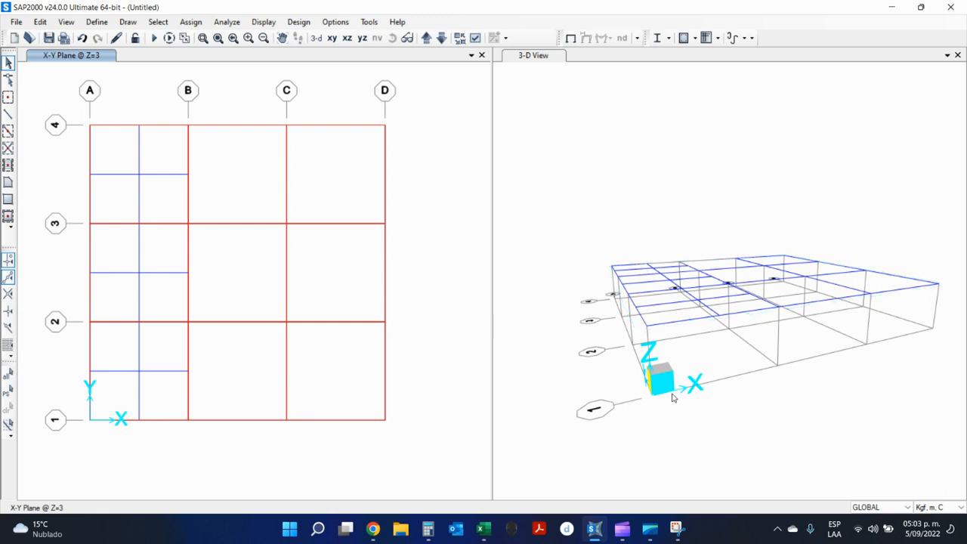
pyautogui.moveTo(709, 405); pyautogui.dragTo(798, 377, button='middle')
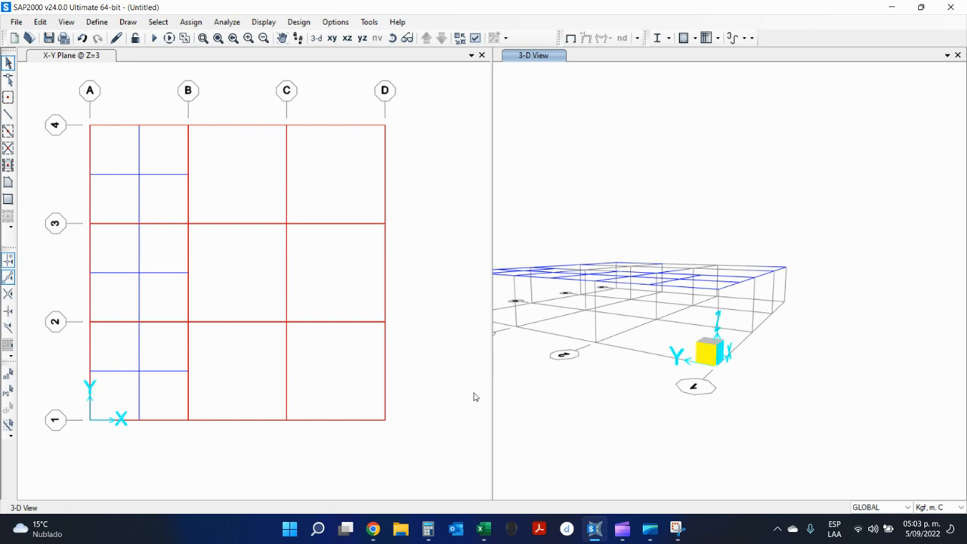
# Change the Z=3 plan window to the X-Z elevation at Y=0, leaving nothing selected
pyautogui.click(466, 199)
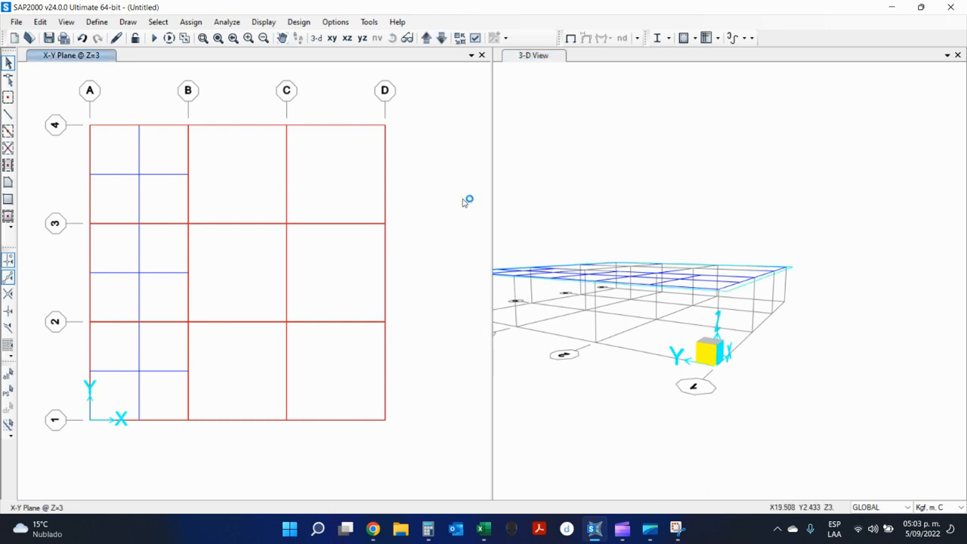
pyautogui.click(349, 40)
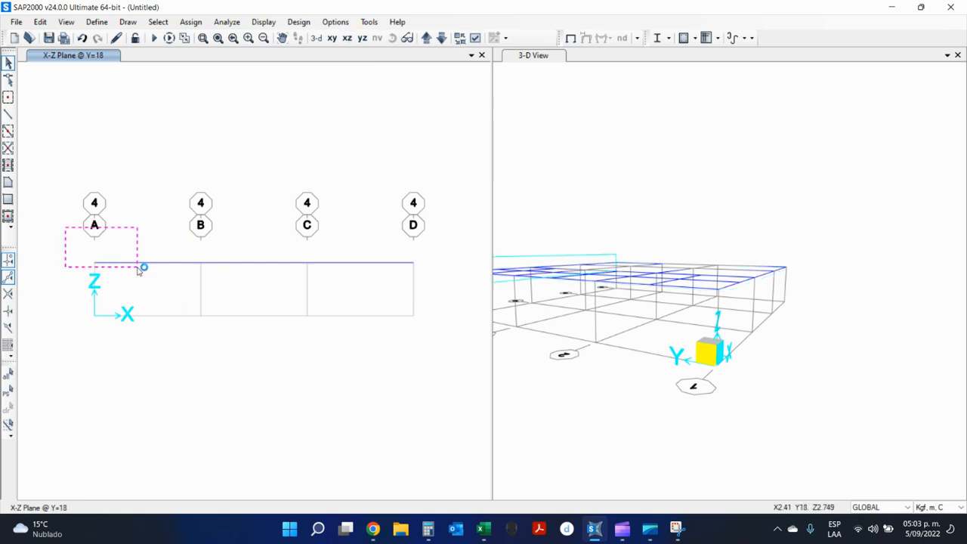
pyautogui.click(426, 39)
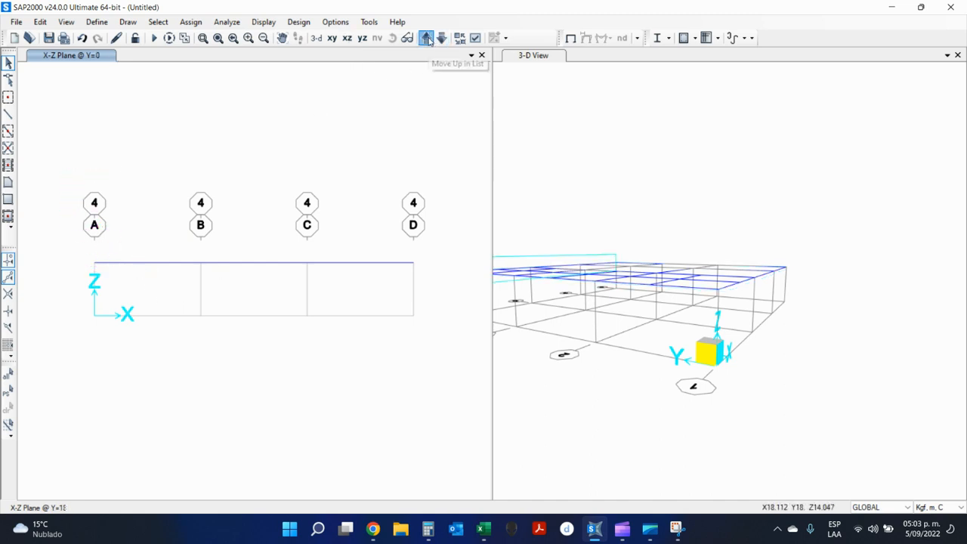
pyautogui.moveTo(71, 225); pyautogui.dragTo(481, 419)
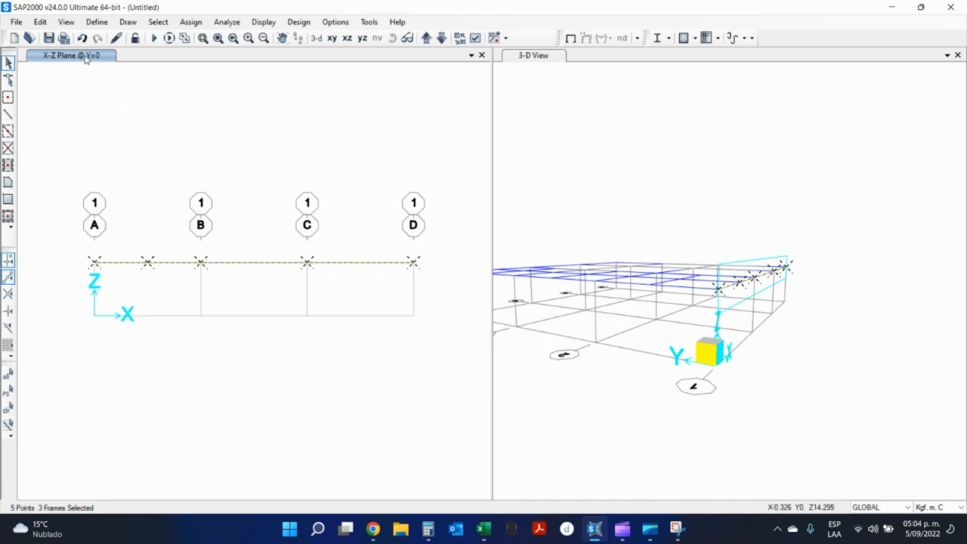
pyautogui.hotkey('ctrl', 'q')
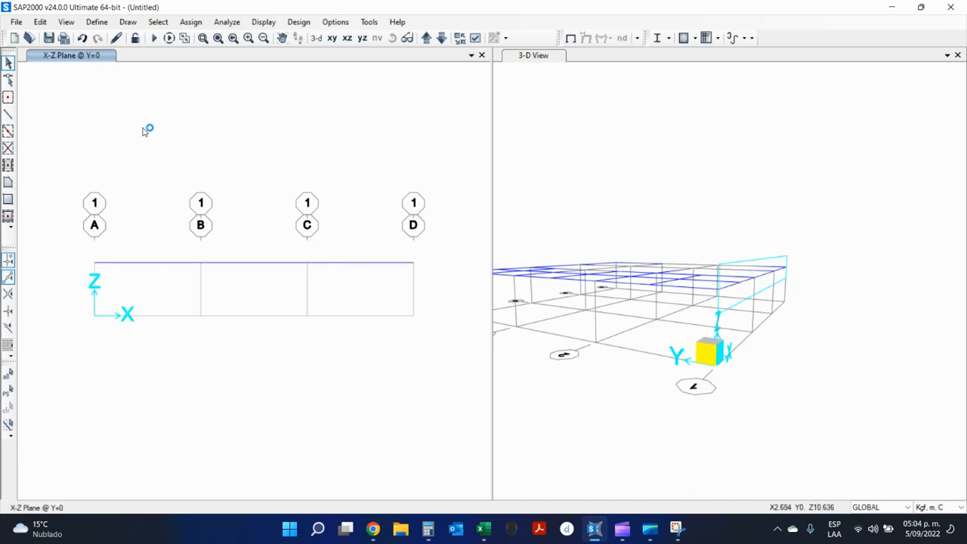
# Draw a straight Col Principal frame at grid A-1 from Z=3 down to Z=0 in the Y=0 elevation
pyautogui.click(8, 114)
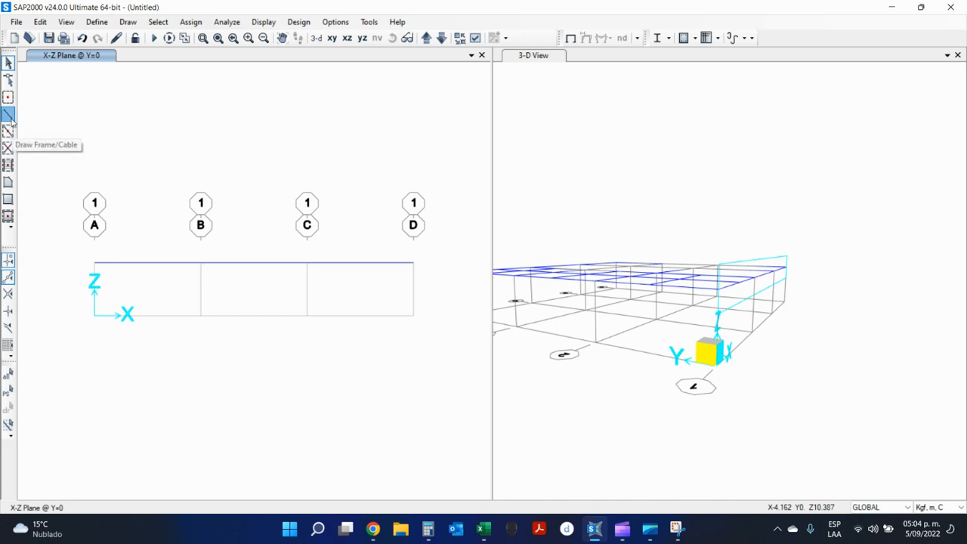
pyautogui.click(625, 239)
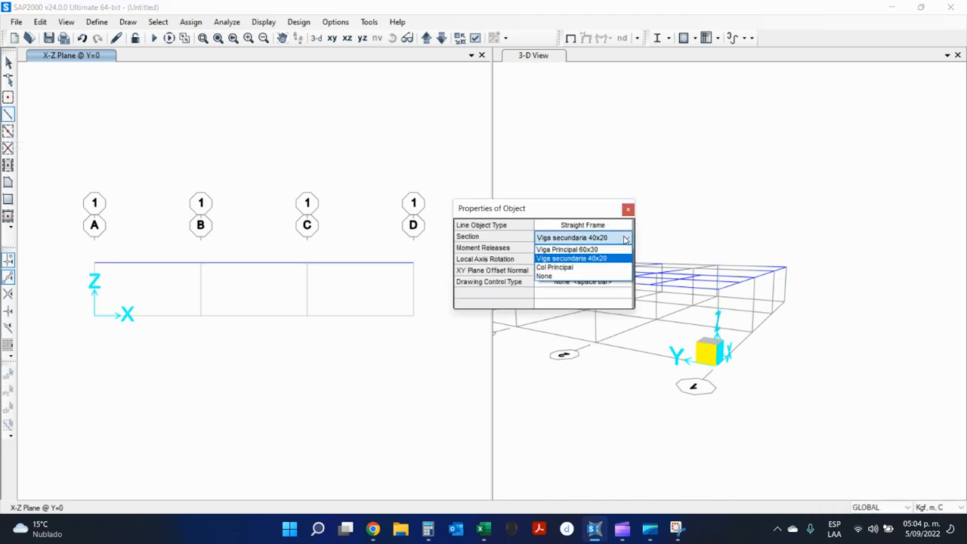
pyautogui.click(594, 268)
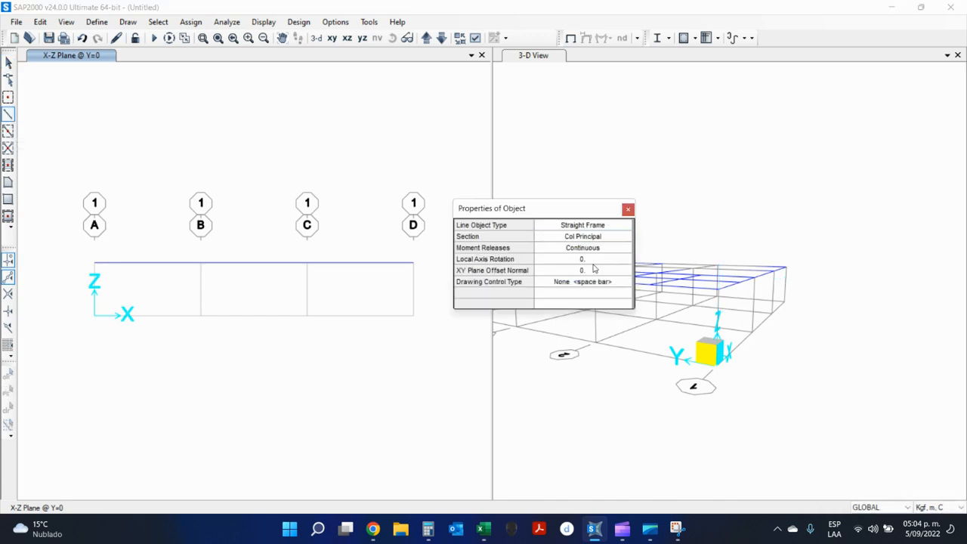
pyautogui.click(7, 113)
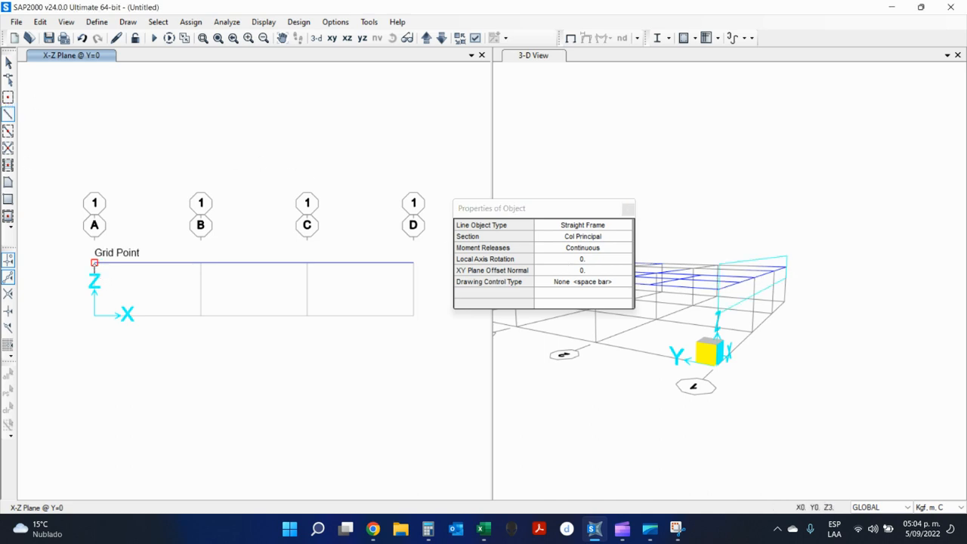
pyautogui.click(95, 263)
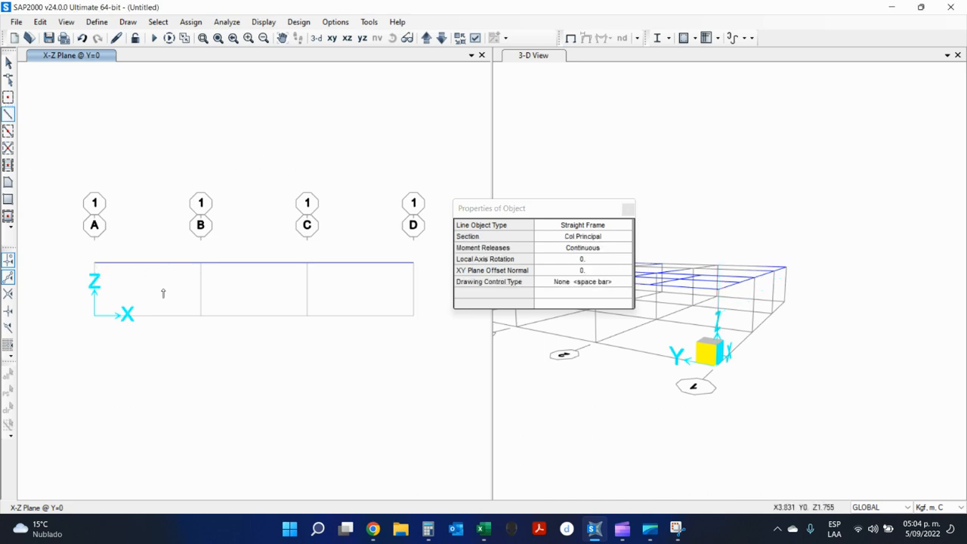
pyautogui.click(95, 317)
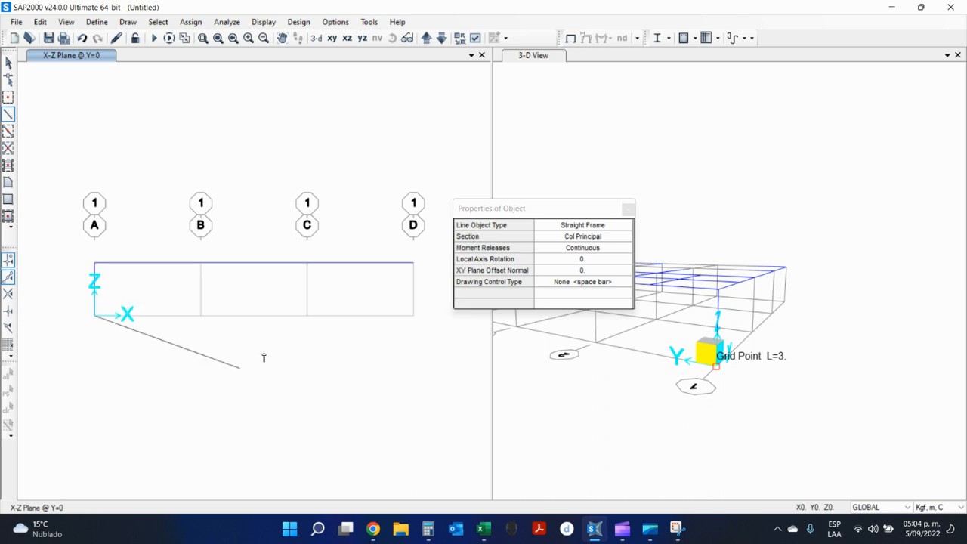
pyautogui.press('Escape')
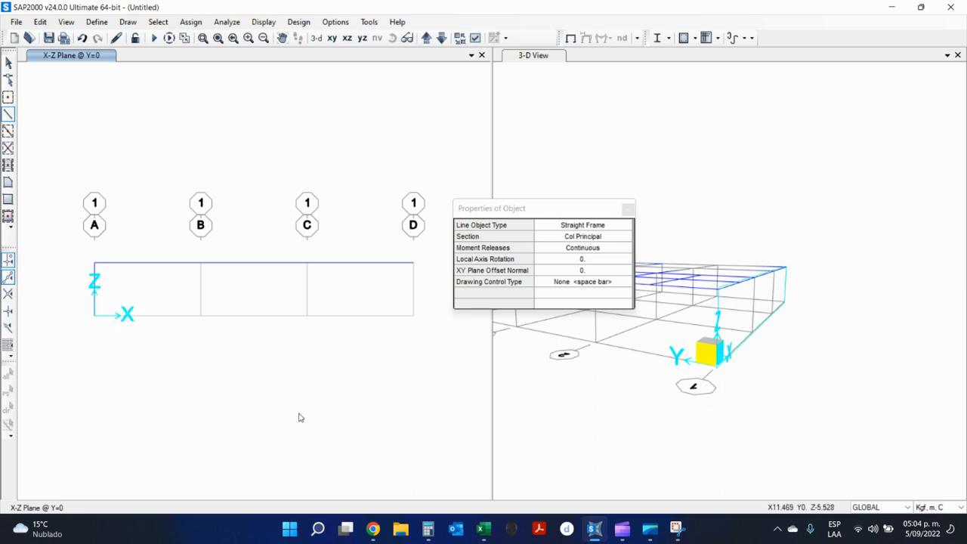
pyautogui.click(628, 209)
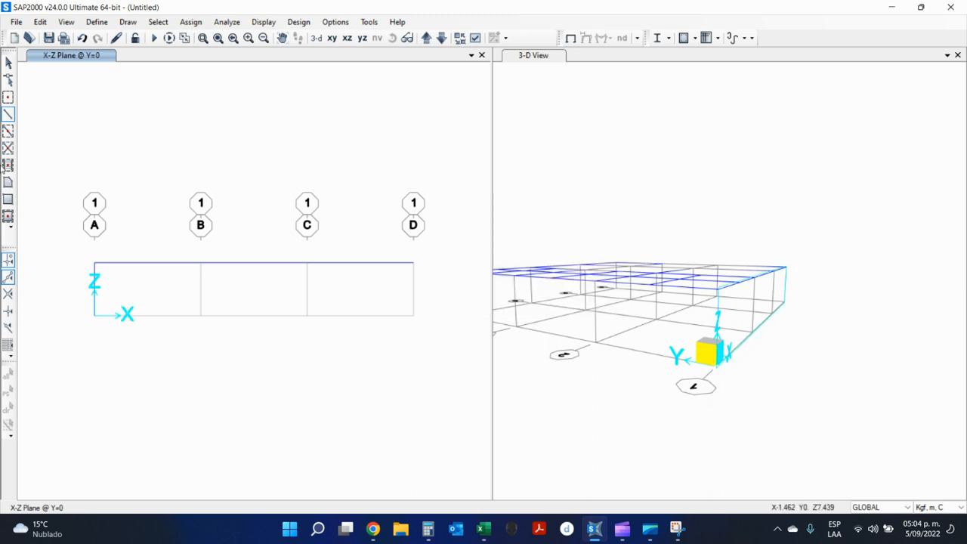
# Quick-draw Col Principal columns on grid lines B, C and D in the Y=0 elevation, and end frame drawing
pyautogui.click(9, 131)
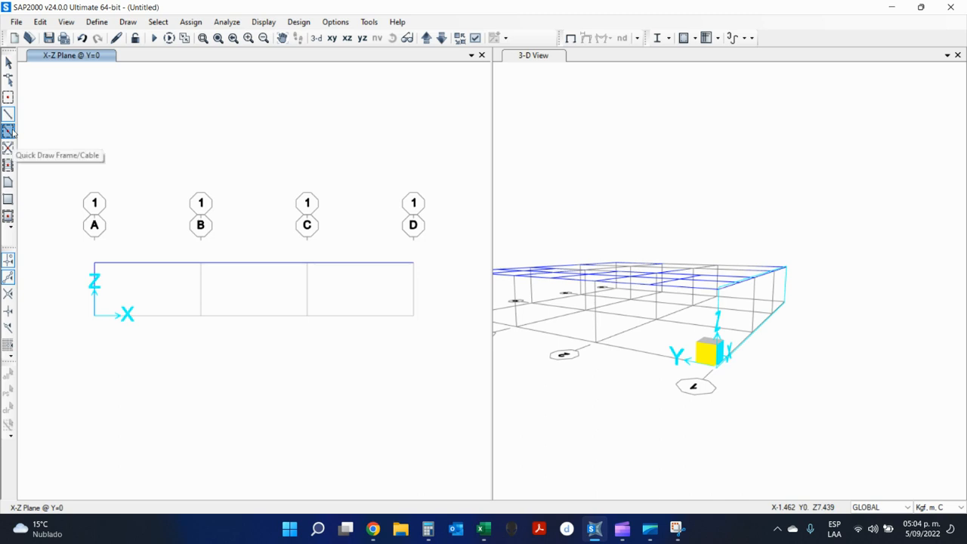
pyautogui.click(201, 301)
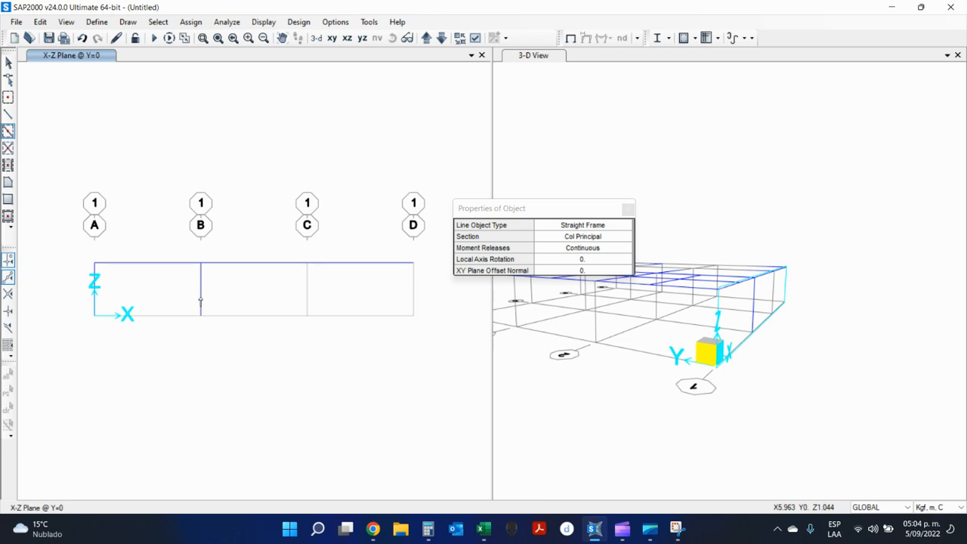
pyautogui.click(308, 290)
pyautogui.click(414, 298)
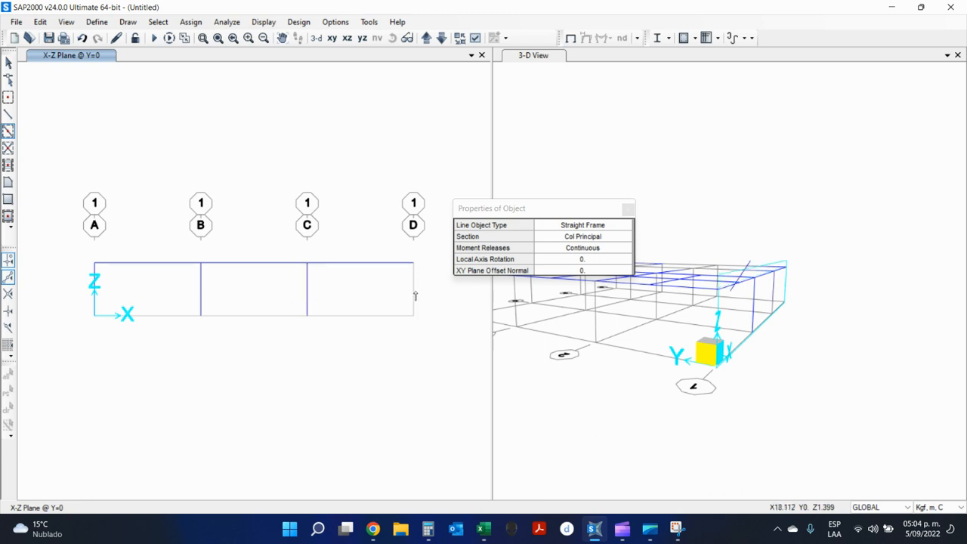
pyautogui.click(414, 296)
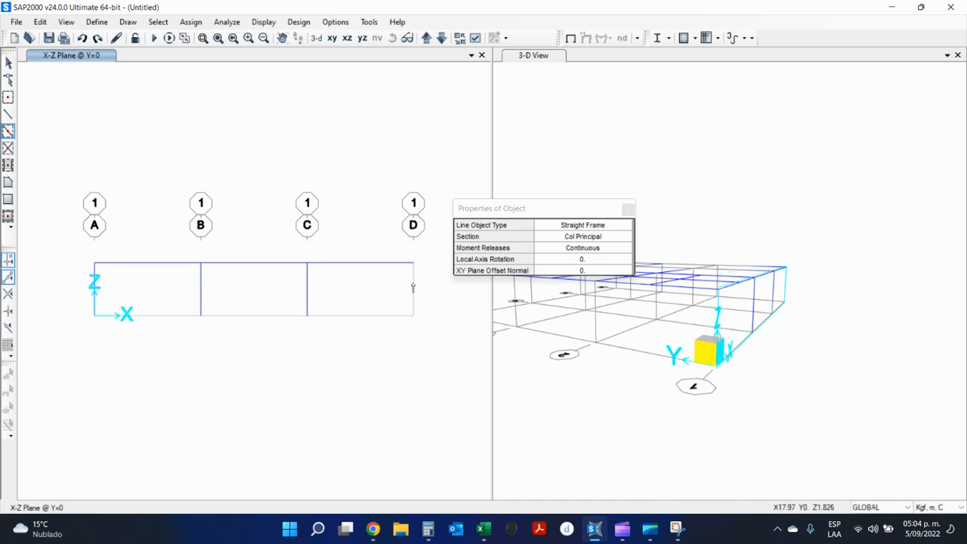
pyautogui.rightClick(428, 184)
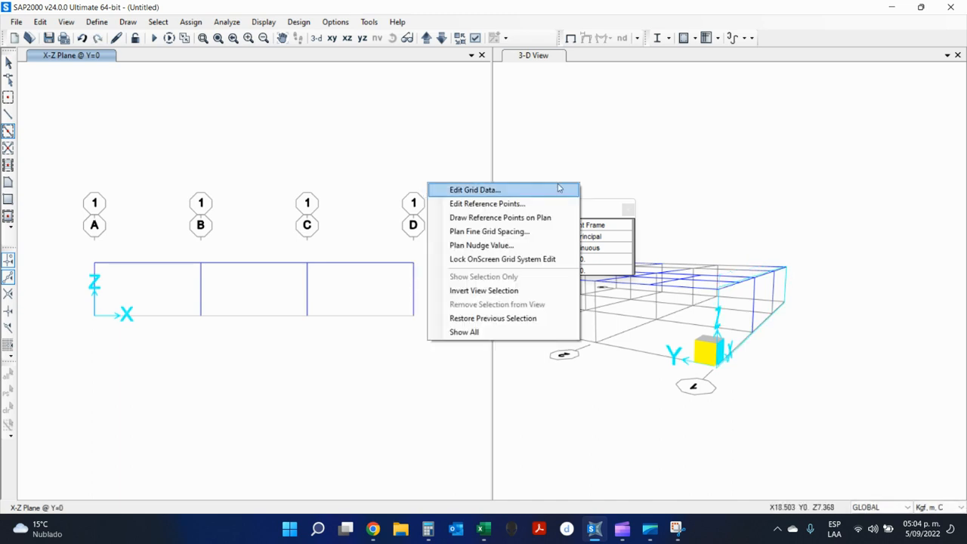
pyautogui.click(615, 207)
pyautogui.click(628, 211)
pyautogui.click(7, 62)
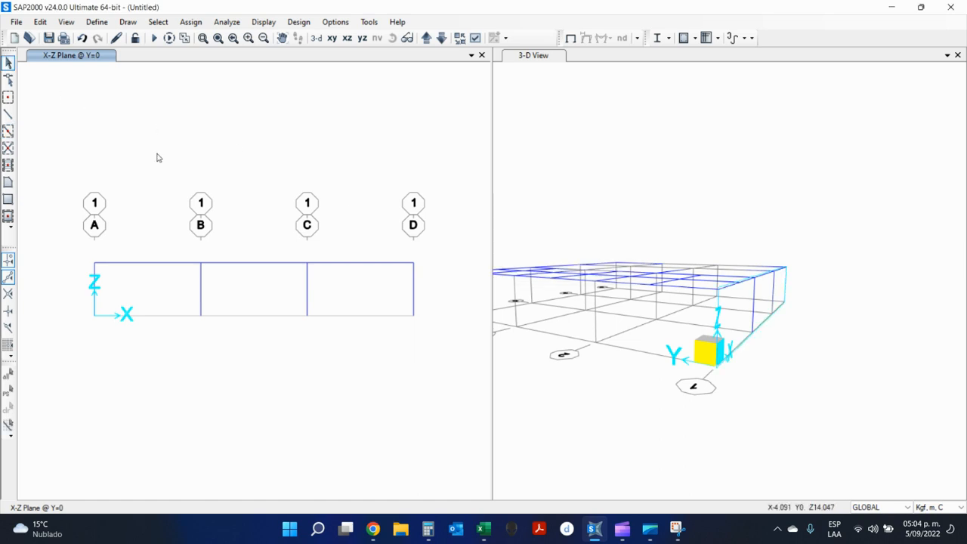
# Show the 3-D view with extruded members and inspect the beams and the columns along grid line 1
pyautogui.keyDown('shift'); pyautogui.moveTo(590, 219); pyautogui.dragTo(643, 360, button='middle'); pyautogui.keyUp('shift')
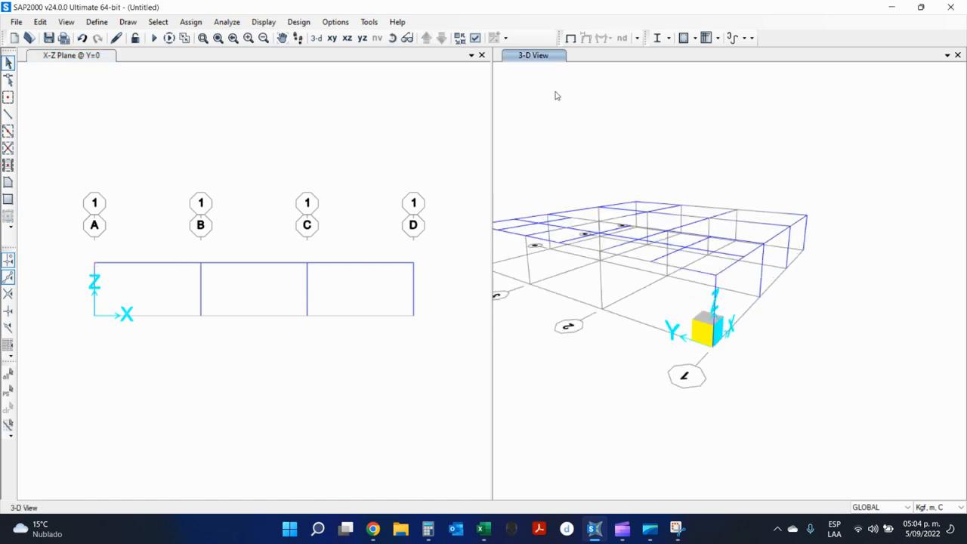
pyautogui.keyDown('shift'); pyautogui.moveTo(599, 207); pyautogui.dragTo(588, 271, button='middle'); pyautogui.keyUp('shift')
pyautogui.scroll(5, 614, 195)
pyautogui.keyDown('shift'); pyautogui.moveTo(632, 240); pyautogui.dragTo(604, 251, button='middle'); pyautogui.keyUp('shift')
pyautogui.scroll(-8, 579, 177)
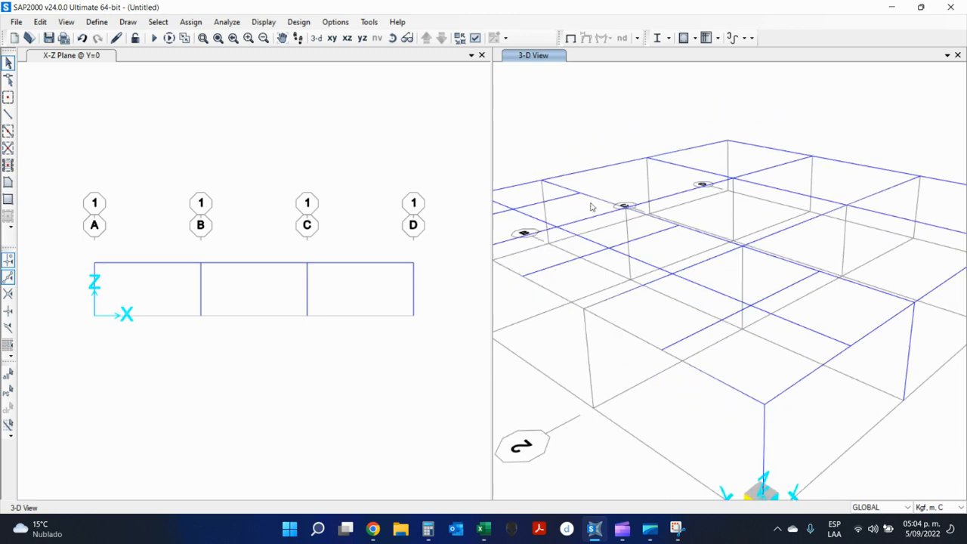
pyautogui.click(475, 37)
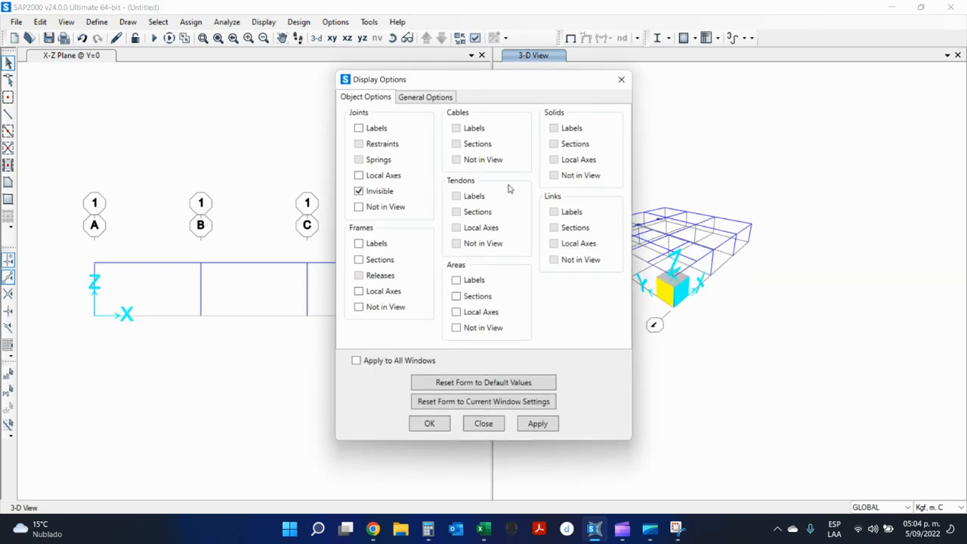
pyautogui.click(426, 97)
pyautogui.click(538, 423)
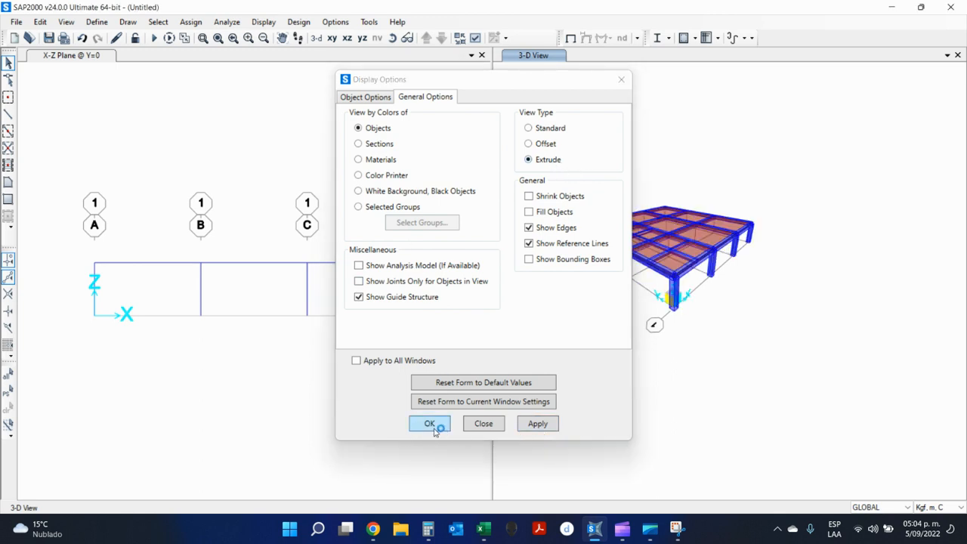
pyautogui.press('Return')
pyautogui.keyDown('shift'); pyautogui.moveTo(548, 382); pyautogui.dragTo(637, 292, button='middle'); pyautogui.keyUp('shift')
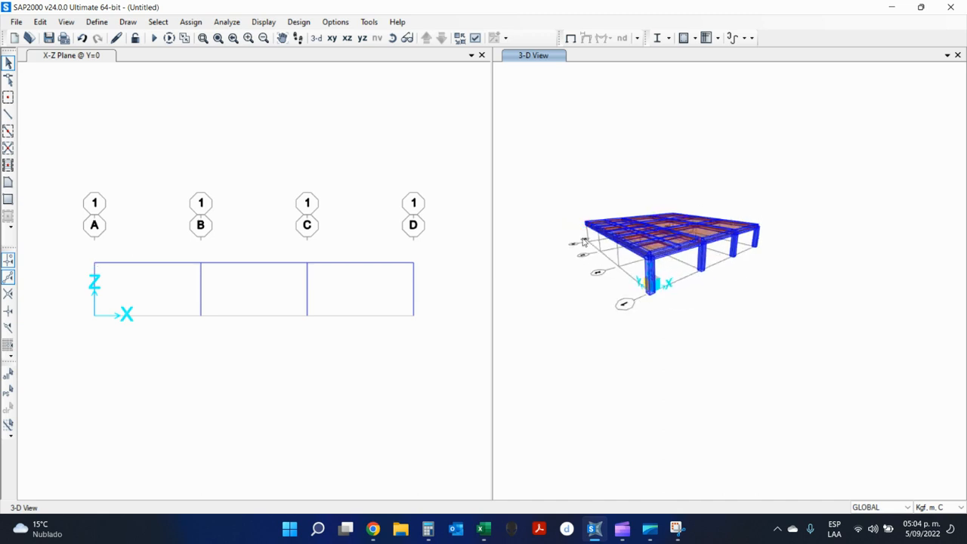
pyautogui.keyDown('shift'); pyautogui.moveTo(640, 294); pyautogui.dragTo(686, 365, button='middle'); pyautogui.keyUp('shift')
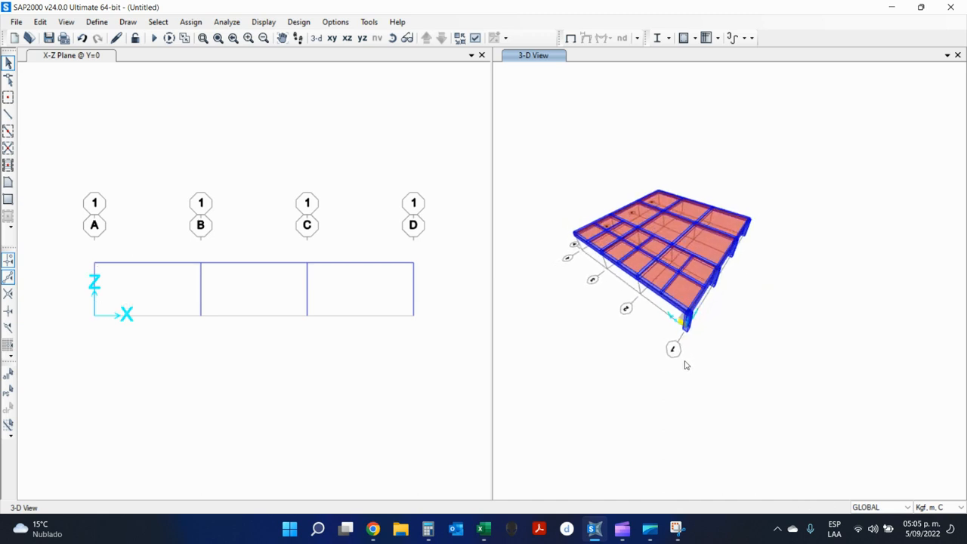
pyautogui.keyDown('shift'); pyautogui.moveTo(720, 277); pyautogui.dragTo(678, 256, button='middle'); pyautogui.keyUp('shift')
pyautogui.scroll(3, 700, 285)
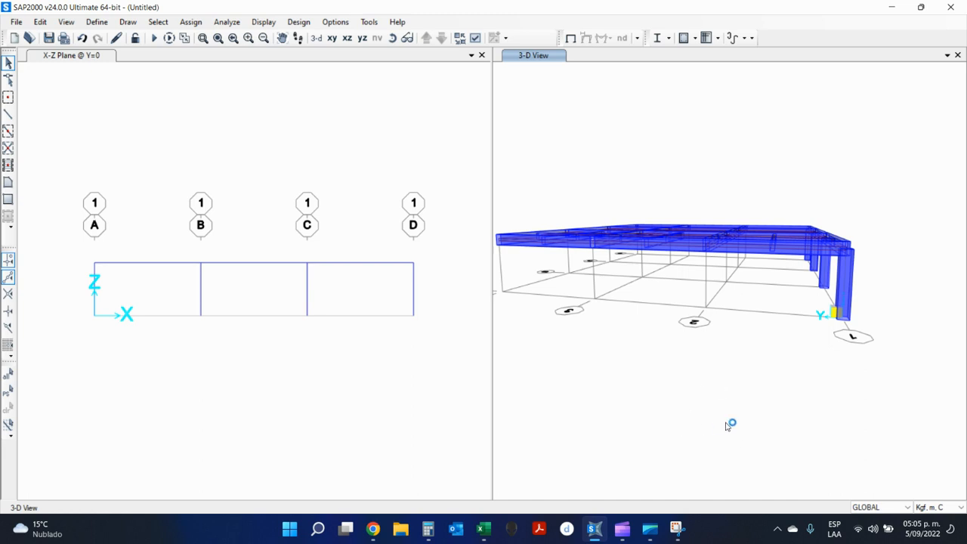
pyautogui.keyDown('shift'); pyautogui.moveTo(815, 397); pyautogui.dragTo(745, 375, button='middle'); pyautogui.keyUp('shift')
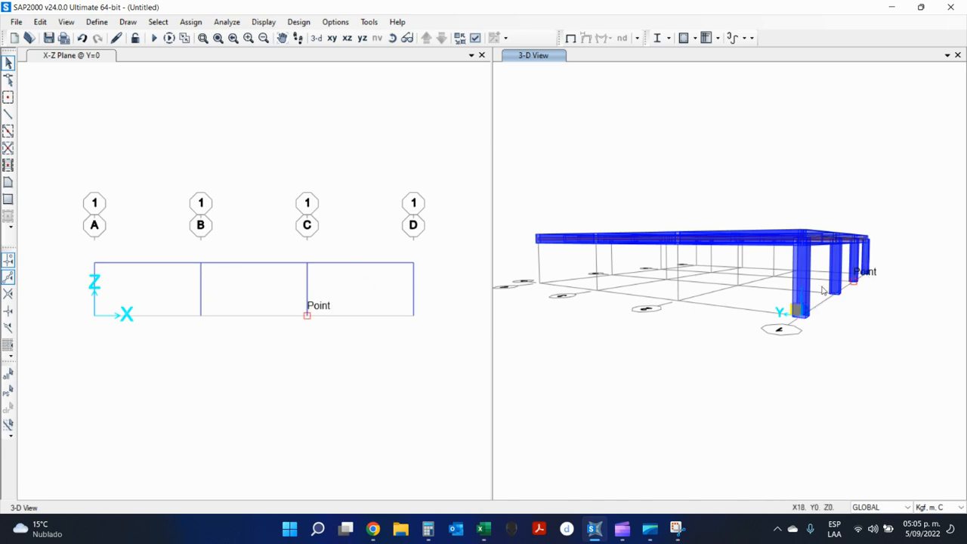
pyautogui.moveTo(76, 282)
pyautogui.mouseDown()
pyautogui.moveTo(460, 320)
pyautogui.moveTo(270, 328)
pyautogui.moveTo(63, 286)
pyautogui.mouseUp()
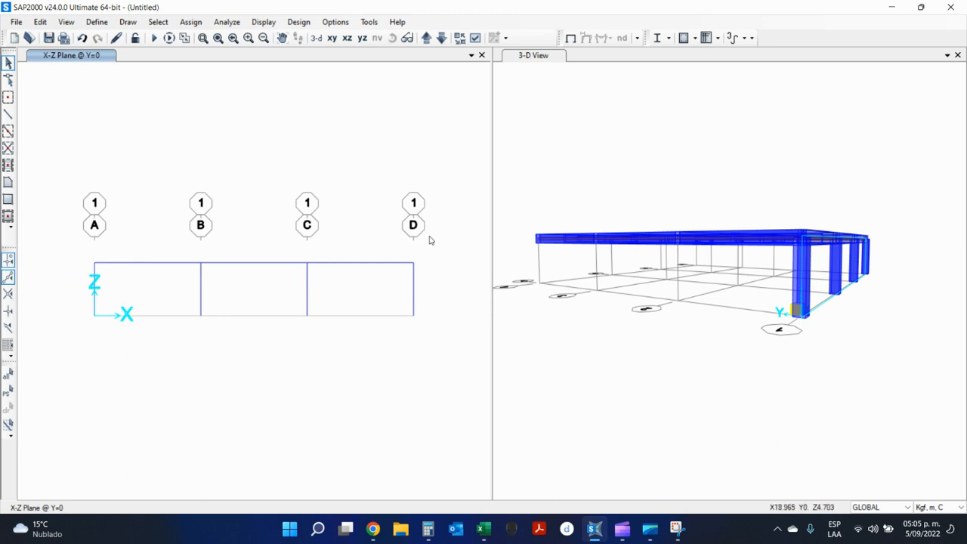
pyautogui.moveTo(429, 240); pyautogui.dragTo(392, 277)
pyautogui.moveTo(715, 331); pyautogui.dragTo(762, 318, button='middle')
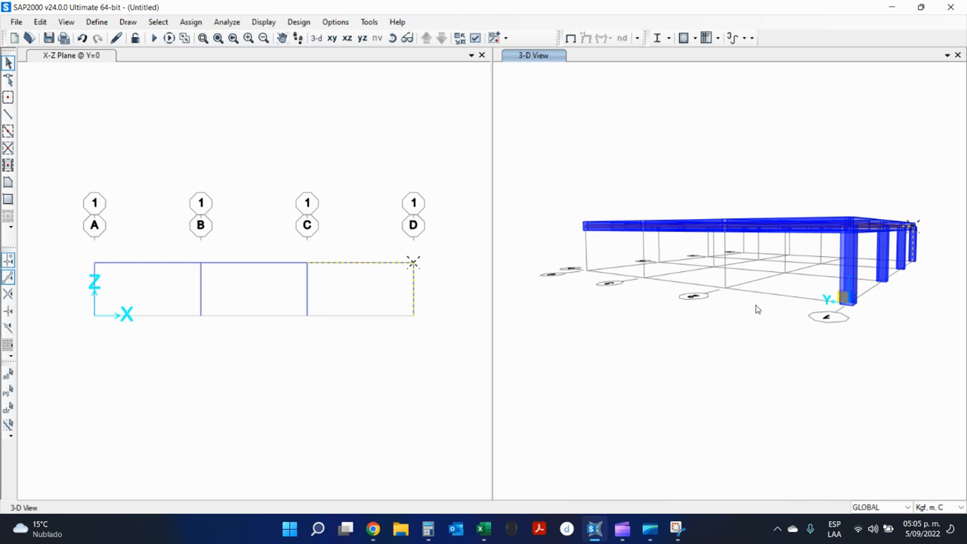
pyautogui.press('Escape')
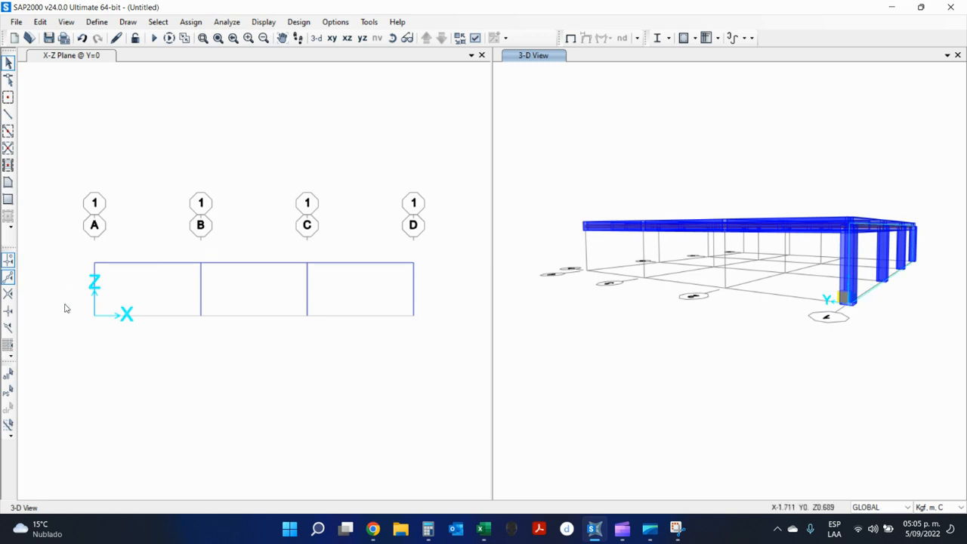
pyautogui.moveTo(65, 304); pyautogui.dragTo(511, 430)
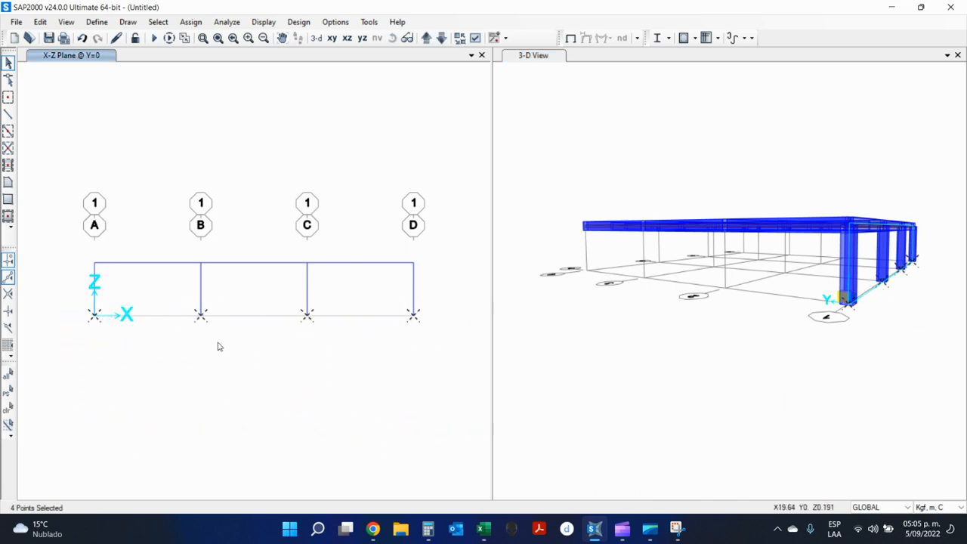
pyautogui.press('Escape')
# Assign fixed restraints, all translations and rotations, to the four column base joints A to D in the Y=0 elevation
pyautogui.click(94, 316)
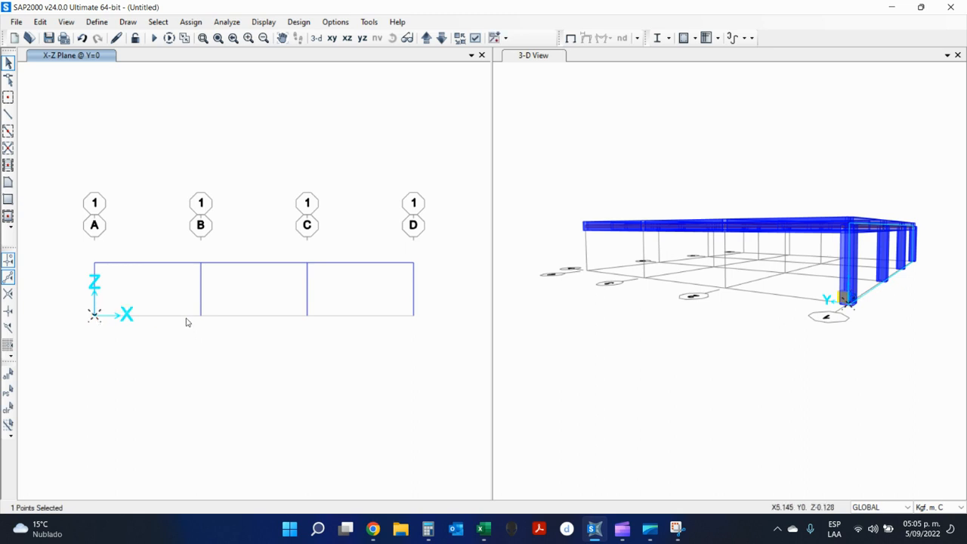
pyautogui.click(201, 315)
pyautogui.click(307, 315)
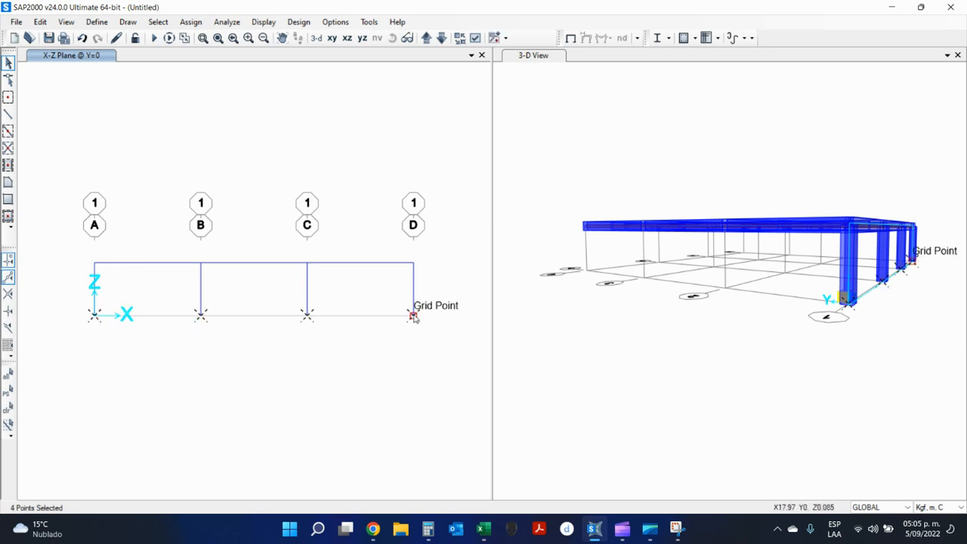
pyautogui.click(414, 315)
pyautogui.click(192, 22)
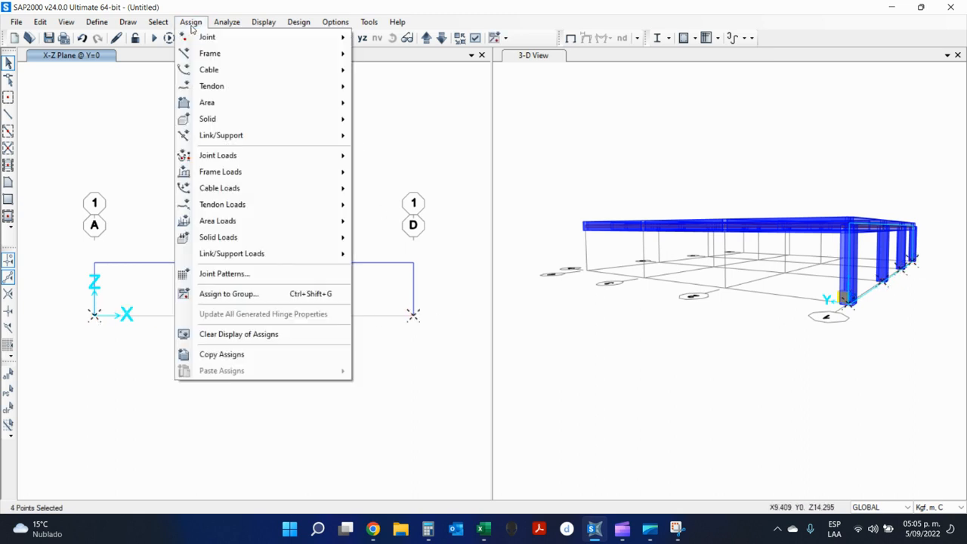
pyautogui.moveTo(200, 43)
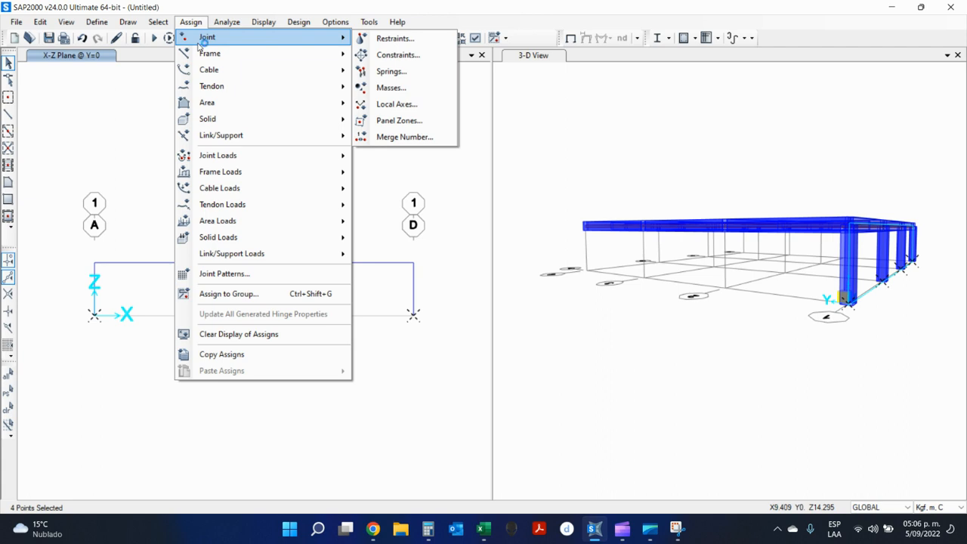
pyautogui.click(394, 38)
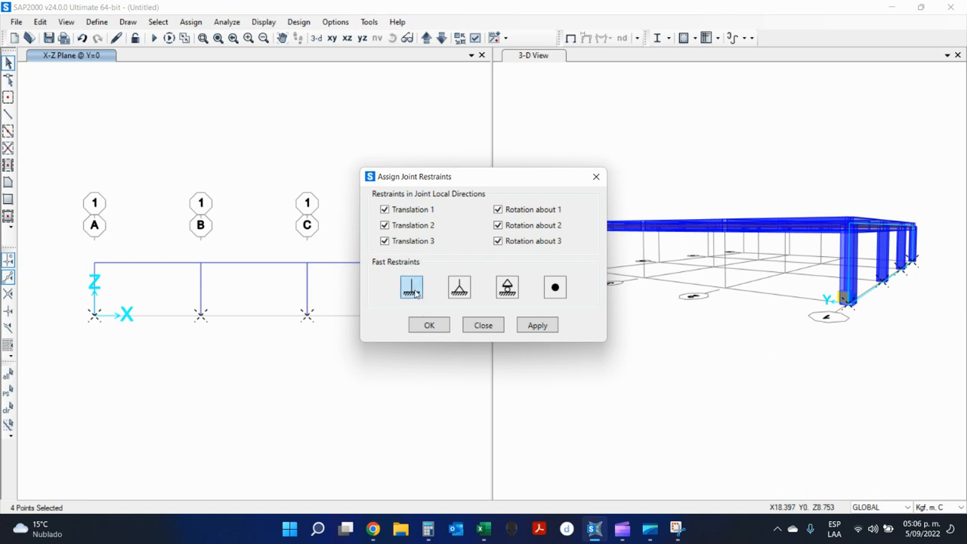
pyautogui.click(429, 325)
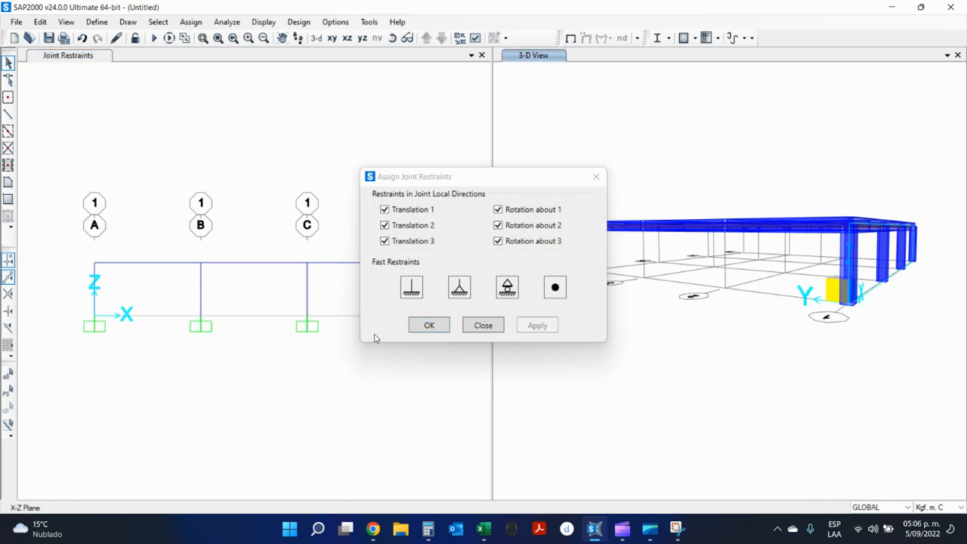
# Turn on the display of joint restraints in the 3-D view and check the supports under the columns
pyautogui.click(650, 352)
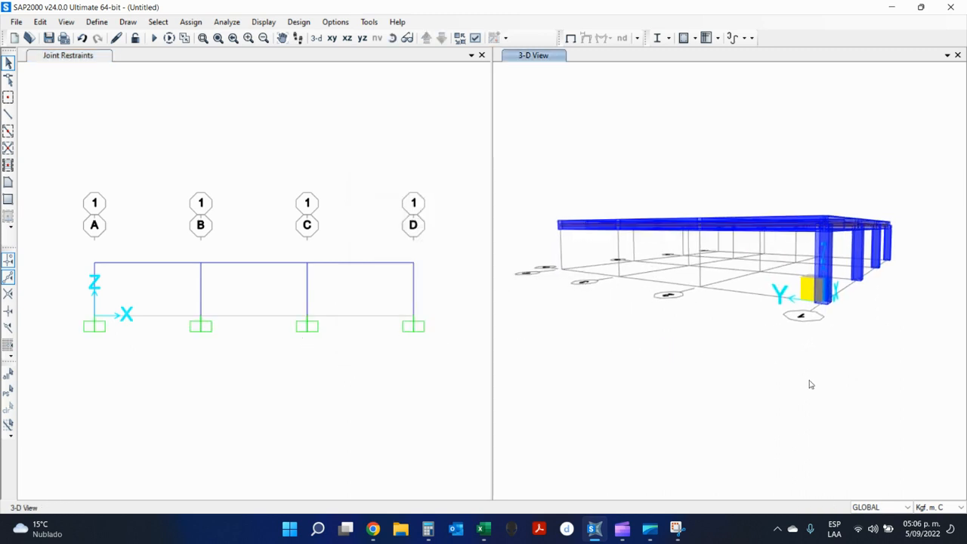
pyautogui.click(318, 339)
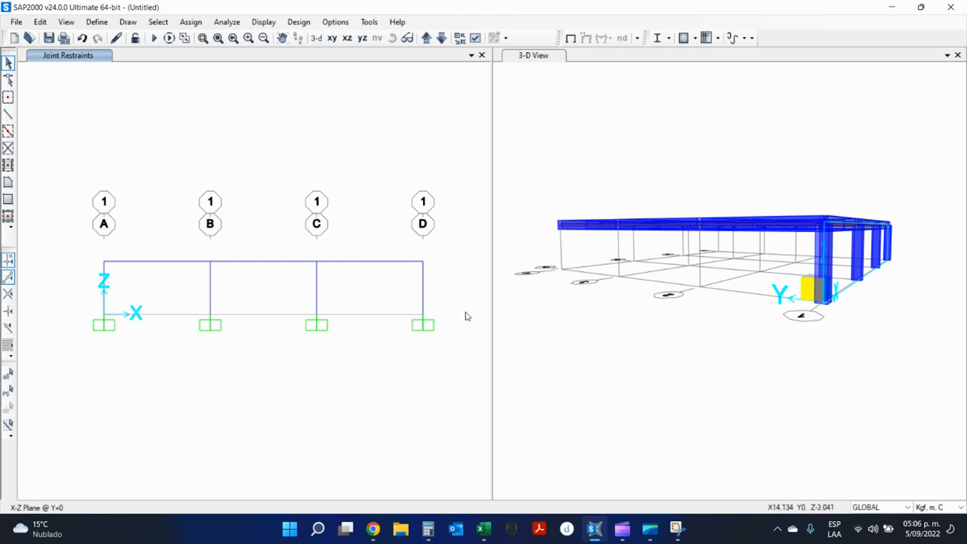
pyautogui.click(726, 246)
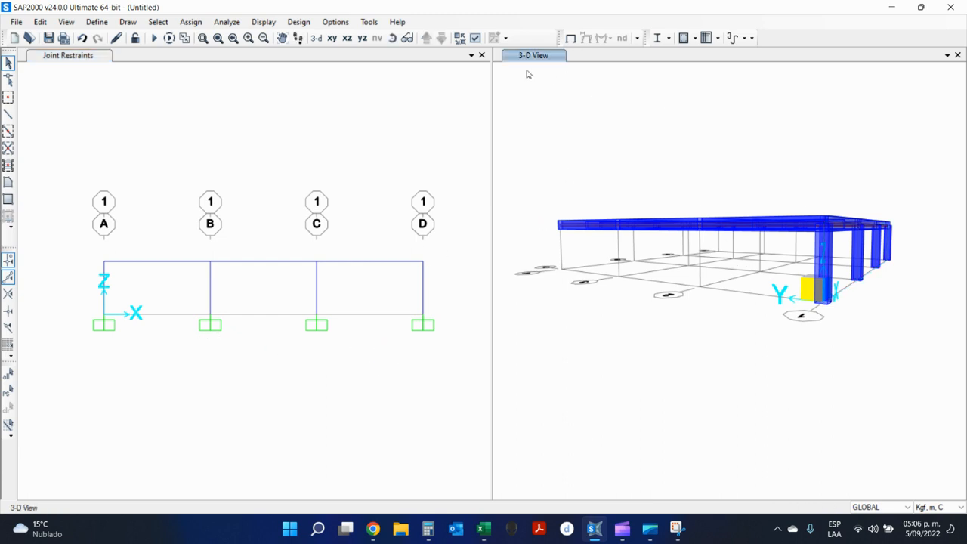
pyautogui.click(475, 38)
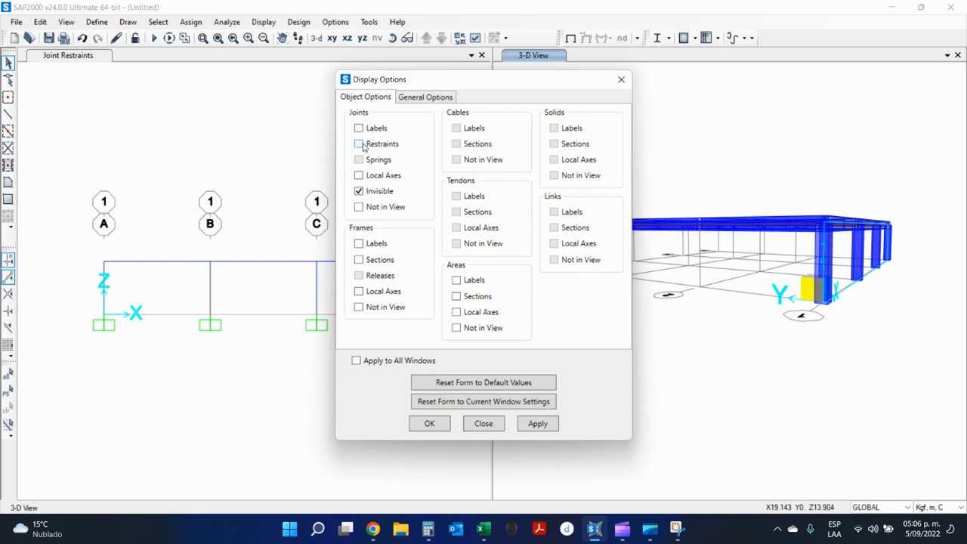
pyautogui.click(429, 423)
pyautogui.keyDown('shift'); pyautogui.moveTo(837, 341); pyautogui.dragTo(760, 380, button='middle'); pyautogui.keyUp('shift')
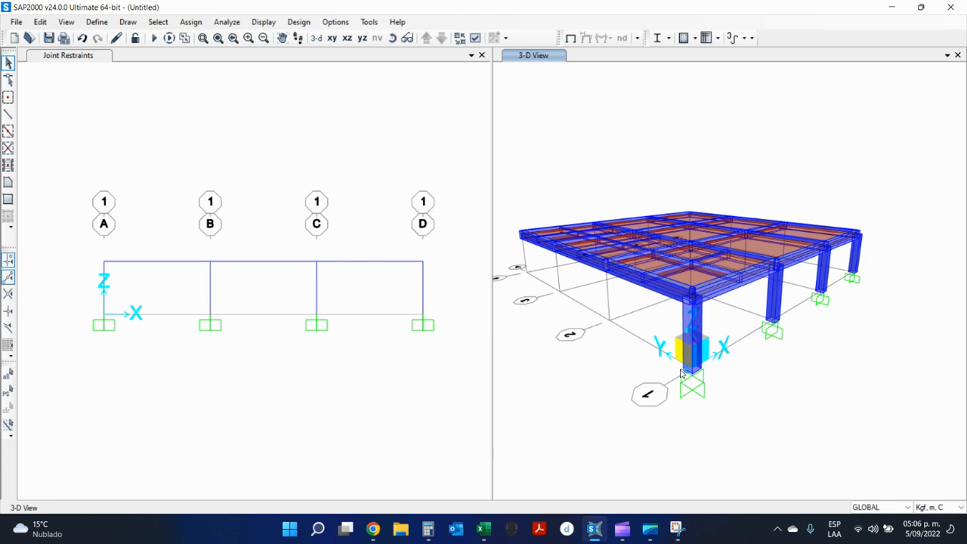
# Select the four columns and base joints in the Y=0 elevation and set up a linear replicate with dy 6 and 3 copies
pyautogui.click(443, 287)
pyautogui.moveTo(239, 290); pyautogui.dragTo(488, 432)
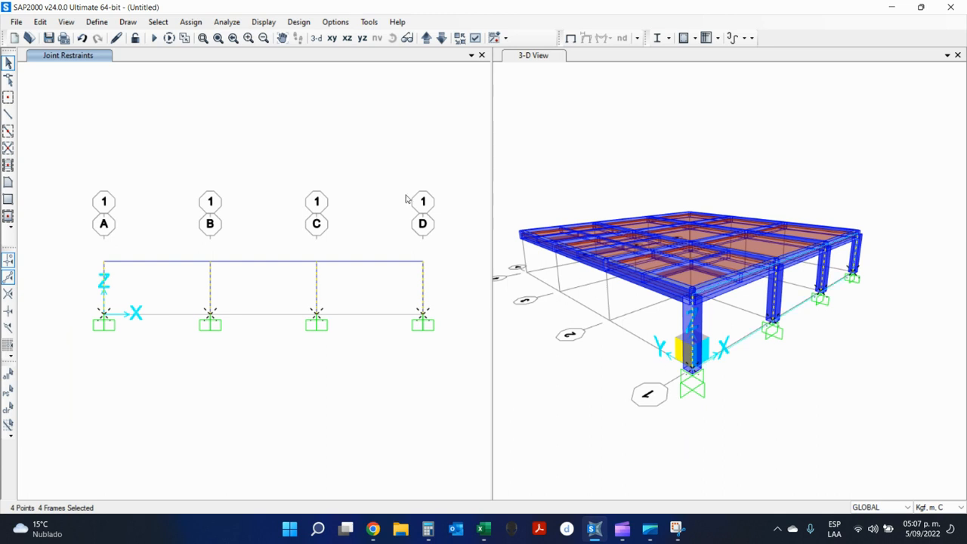
pyautogui.click(40, 22)
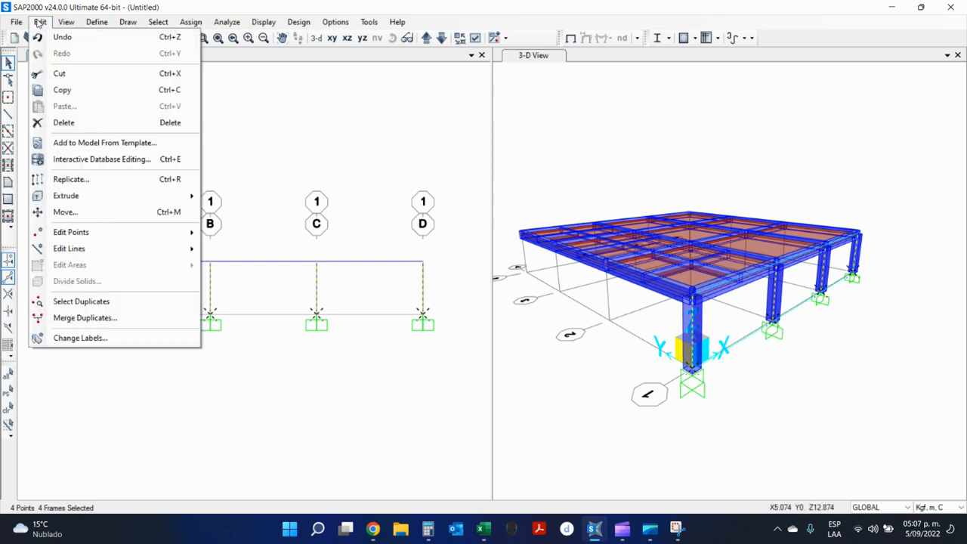
pyautogui.click(120, 186)
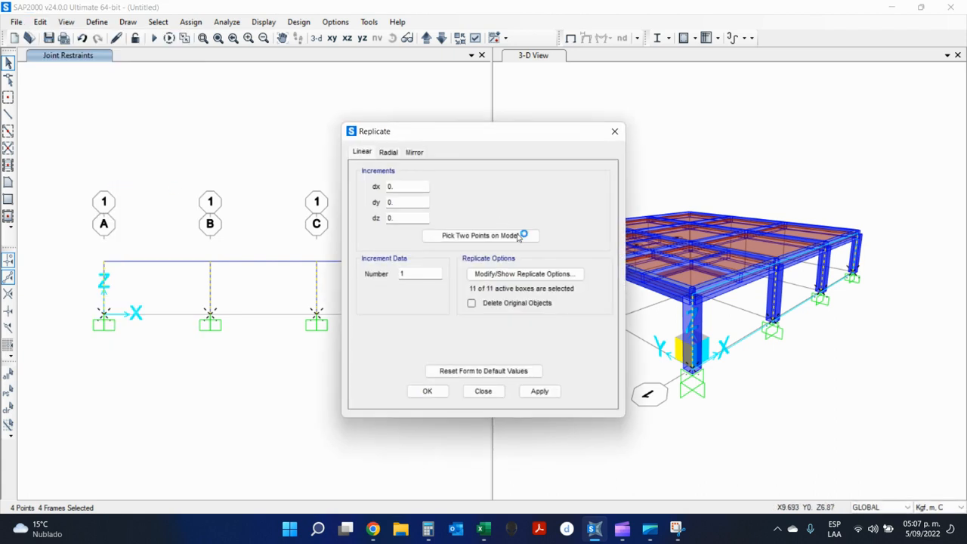
pyautogui.moveTo(539, 137); pyautogui.dragTo(339, 134)
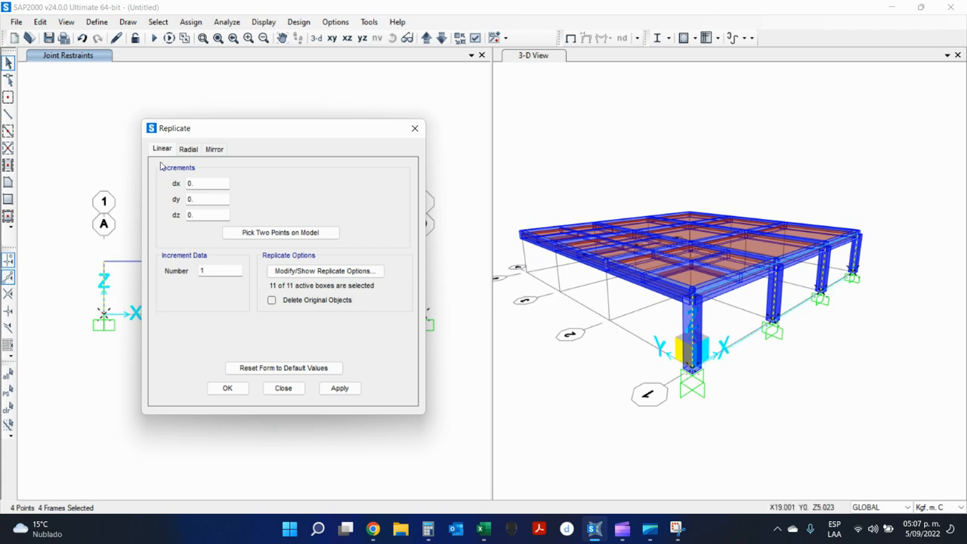
pyautogui.moveTo(200, 200); pyautogui.dragTo(178, 203)
pyautogui.write('6')
pyautogui.moveTo(226, 270); pyautogui.dragTo(192, 274)
pyautogui.write('3')
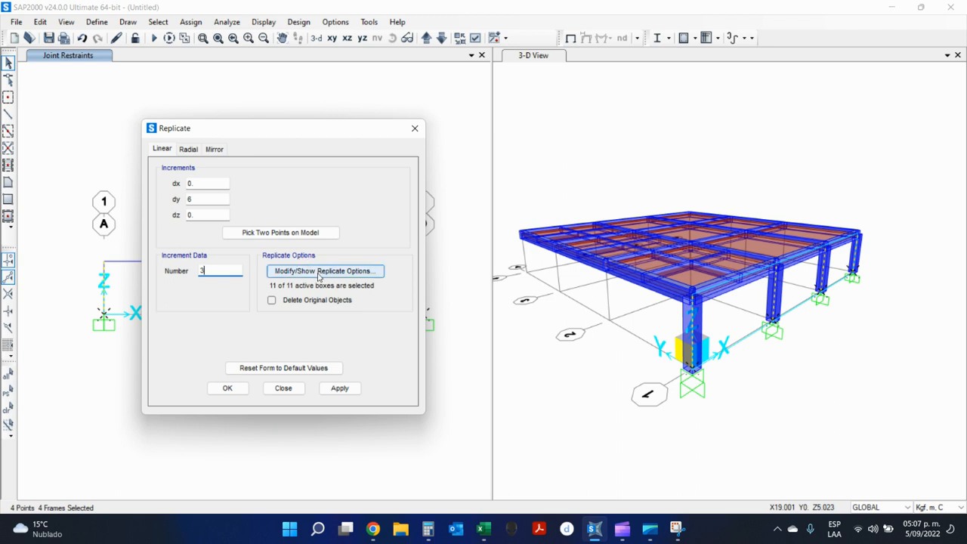
# Review the replicate options for assignments and loads, accept them, and replicate the selected columns and supports
pyautogui.click(317, 276)
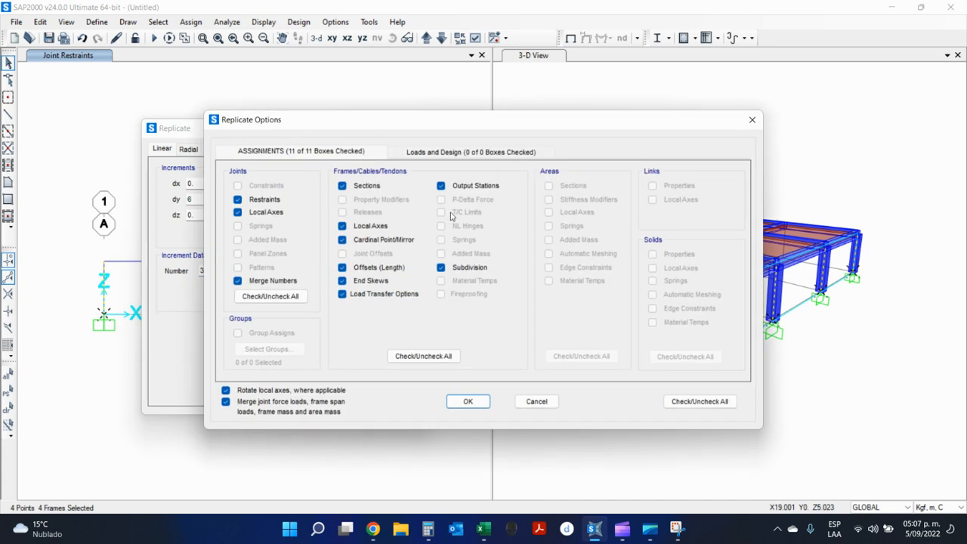
pyautogui.click(429, 158)
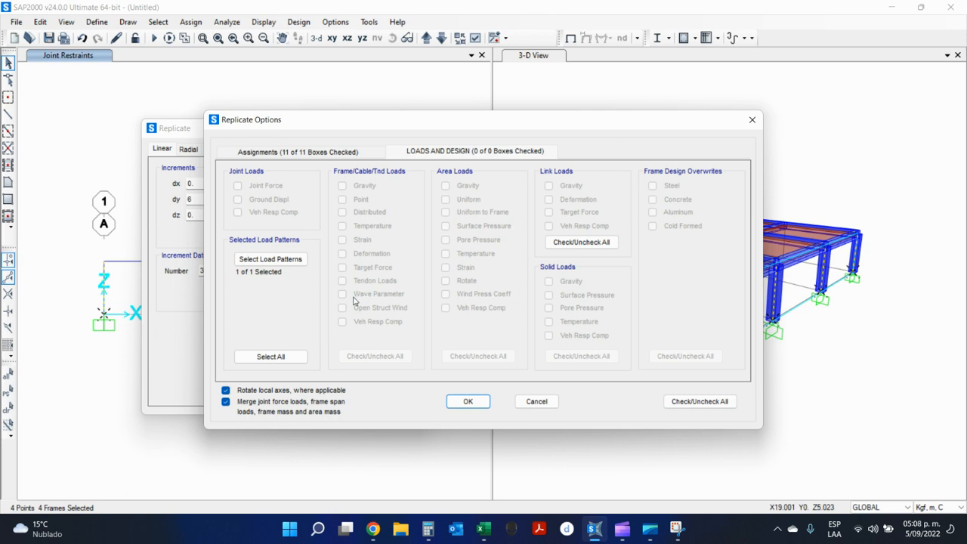
pyautogui.click(468, 402)
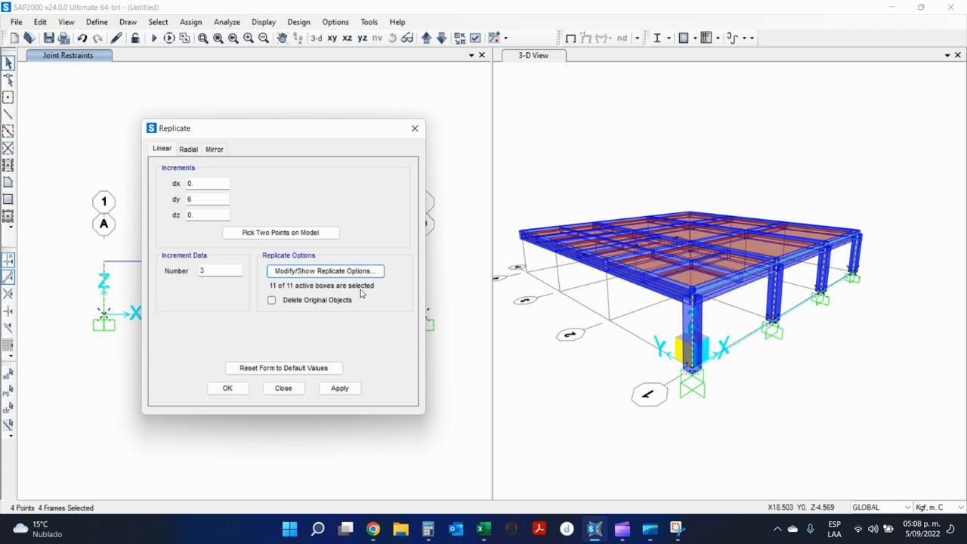
pyautogui.click(222, 387)
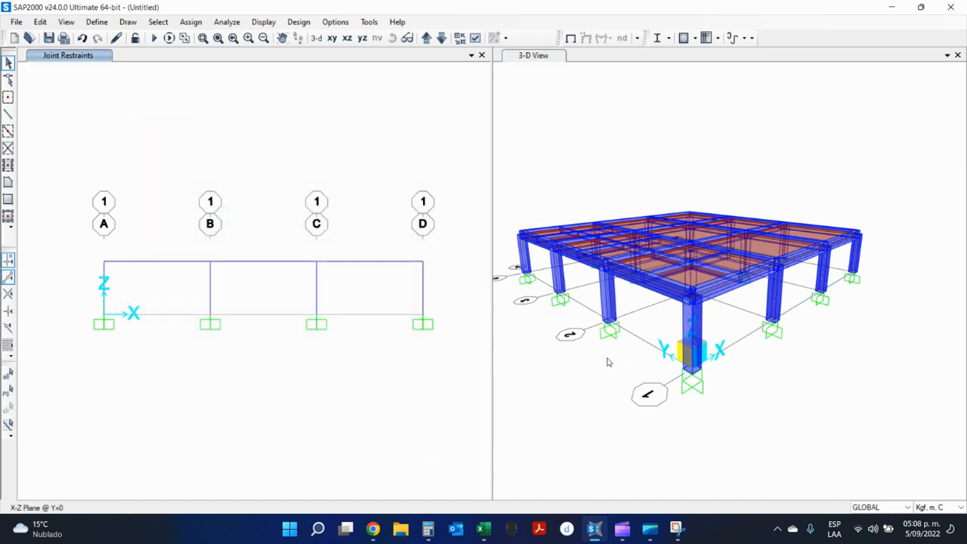
# Inspect the replicated columns in the 3-D view, and show the undeformed X-Y plan at Z=3 in place of the elevation
pyautogui.keyDown('shift'); pyautogui.moveTo(678, 401); pyautogui.dragTo(148, 409, button='middle'); pyautogui.keyUp('shift')
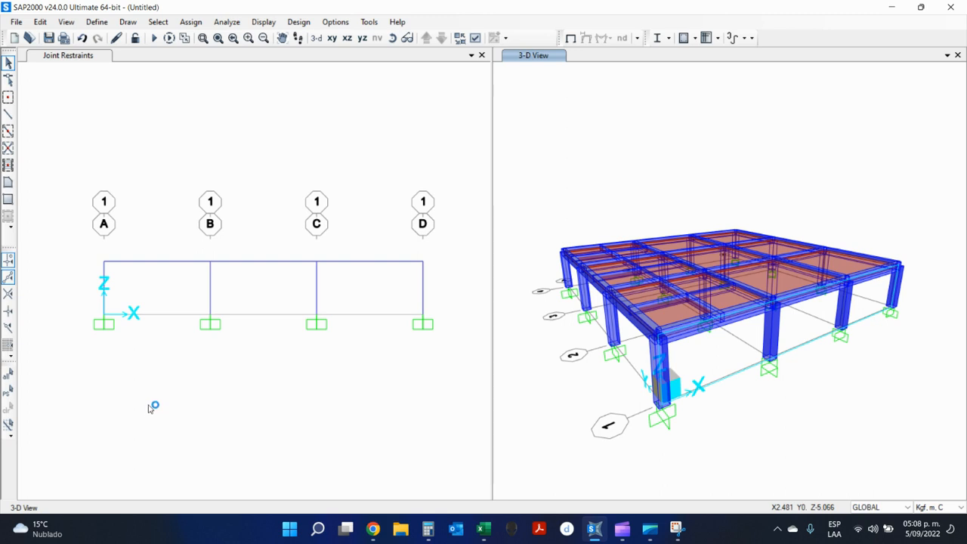
pyautogui.click(295, 253)
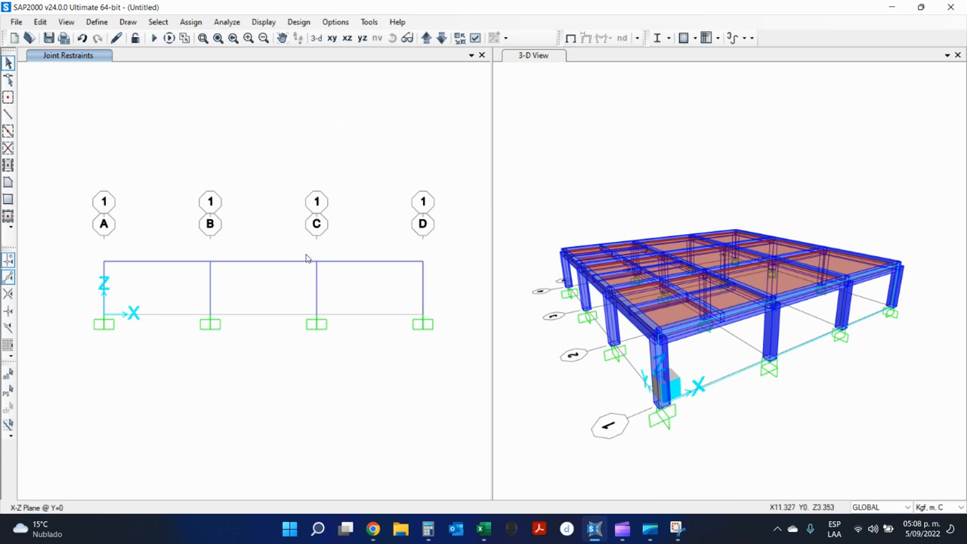
pyautogui.click(334, 38)
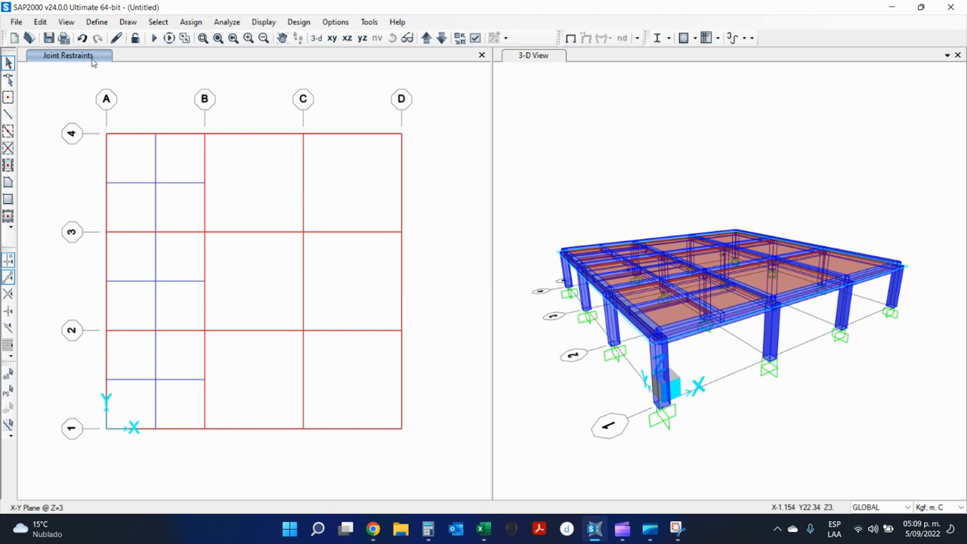
pyautogui.click(572, 39)
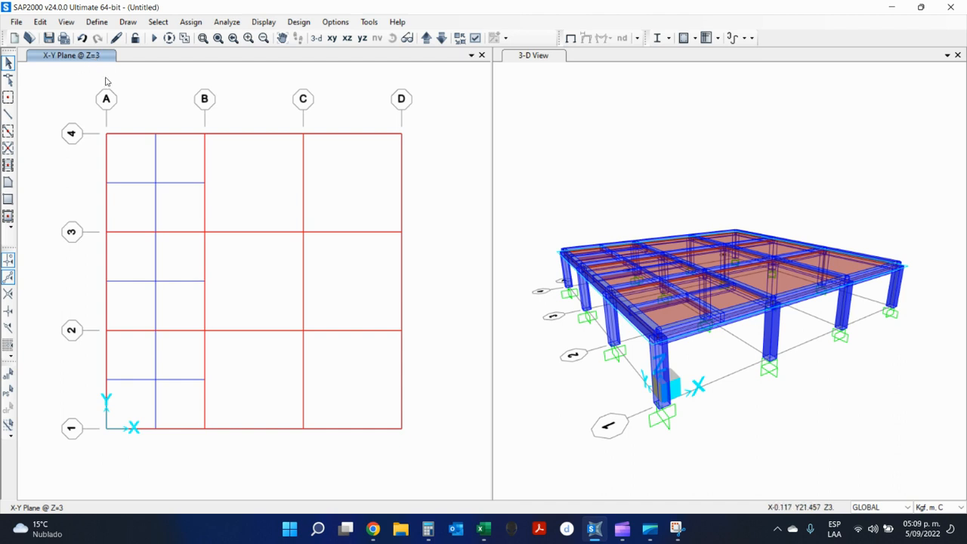
# Select only the nine slab areas between grid lines A to D and 1 to 4 in the Z=3 plan
pyautogui.moveTo(67, 86); pyautogui.dragTo(479, 484)
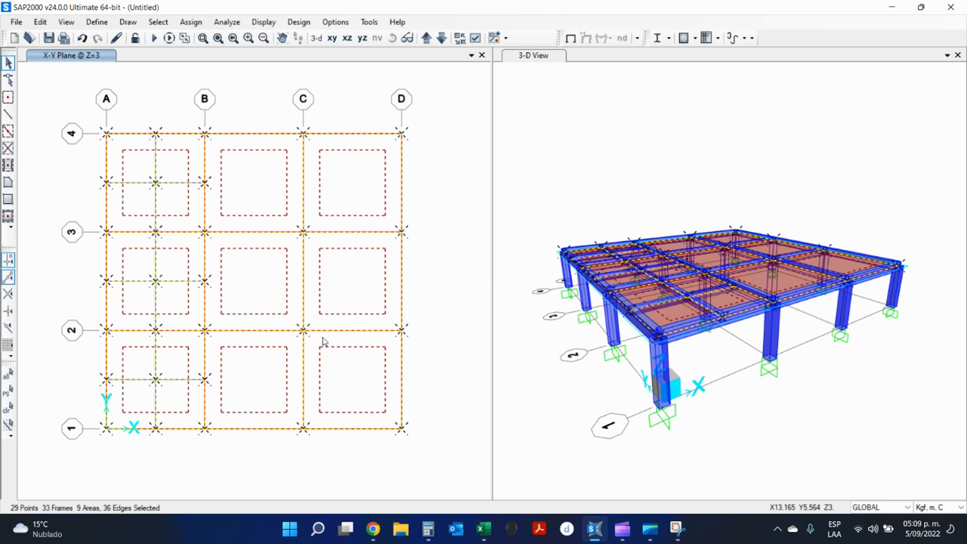
pyautogui.hotkey('ctrl', 'q')
pyautogui.click(183, 209)
pyautogui.click(186, 285)
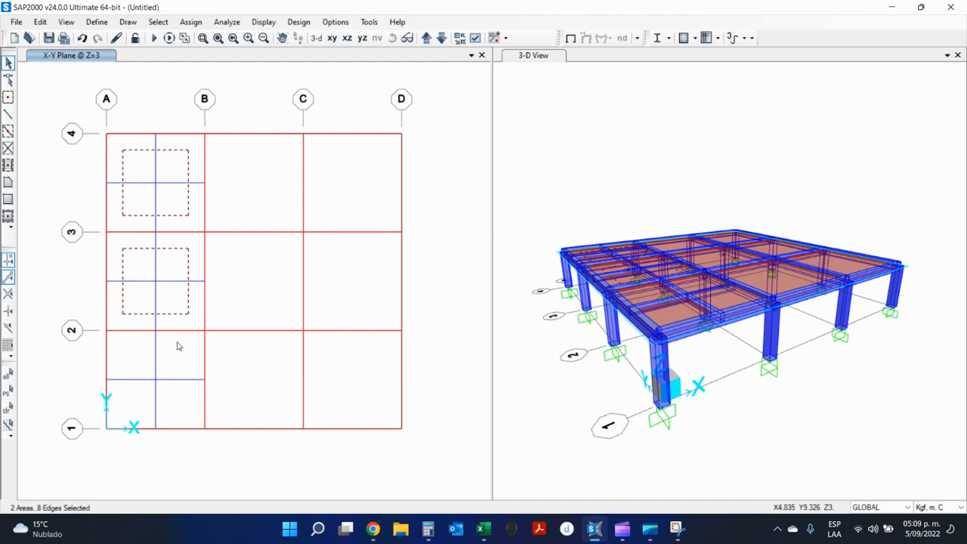
pyautogui.click(177, 347)
pyautogui.click(229, 349)
pyautogui.click(234, 280)
pyautogui.click(240, 190)
pyautogui.click(323, 171)
pyautogui.click(337, 283)
pyautogui.click(346, 408)
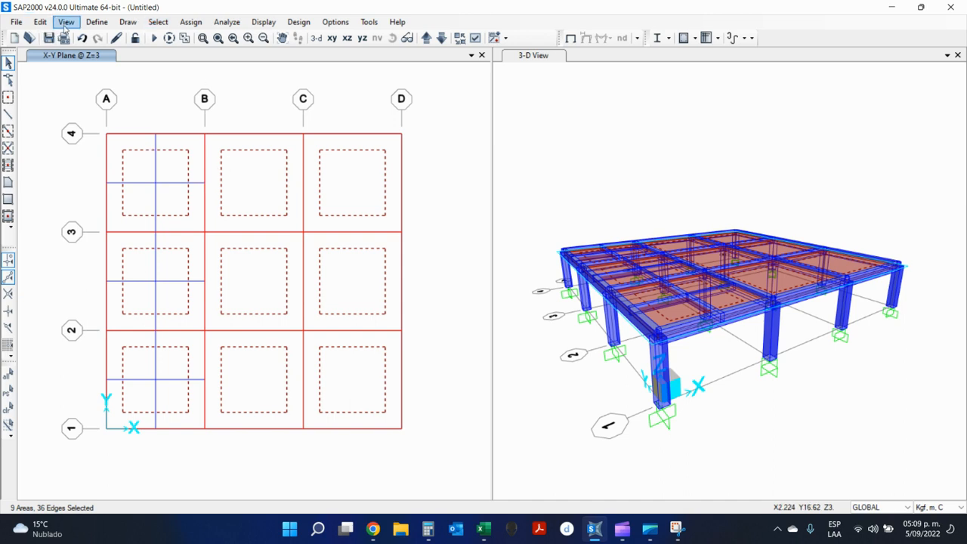
# Open the load pattern definitions and enter Sobre Carga as the load pattern name
pyautogui.click(96, 22)
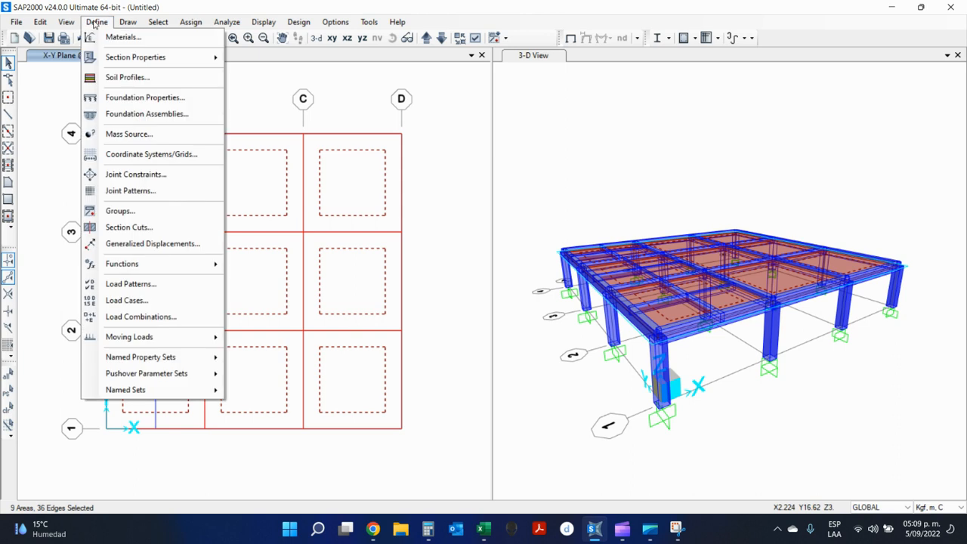
pyautogui.click(184, 284)
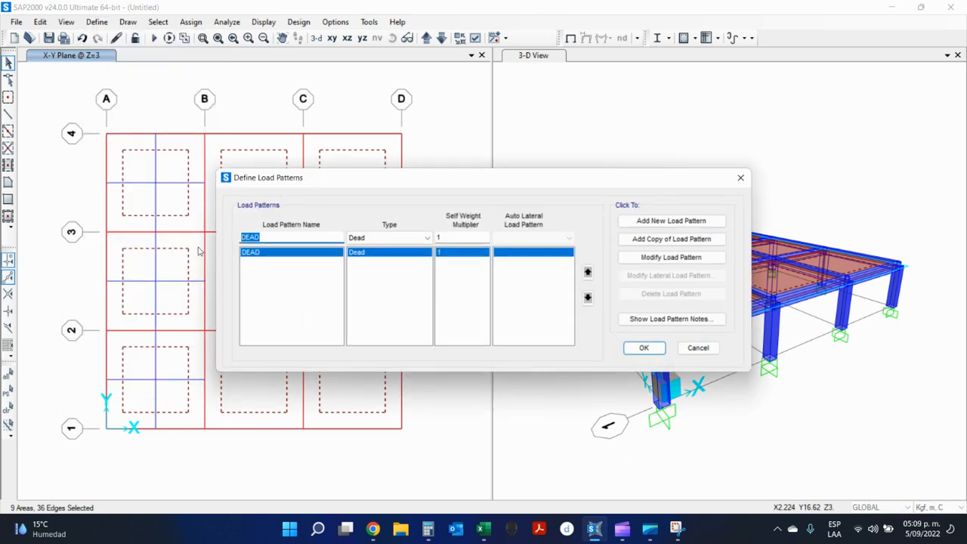
pyautogui.write('Sobre Carga')
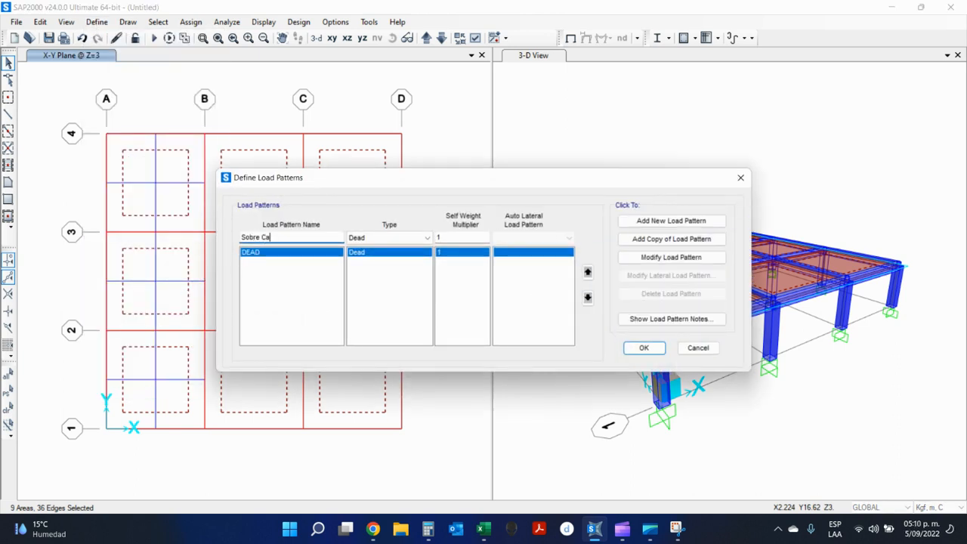